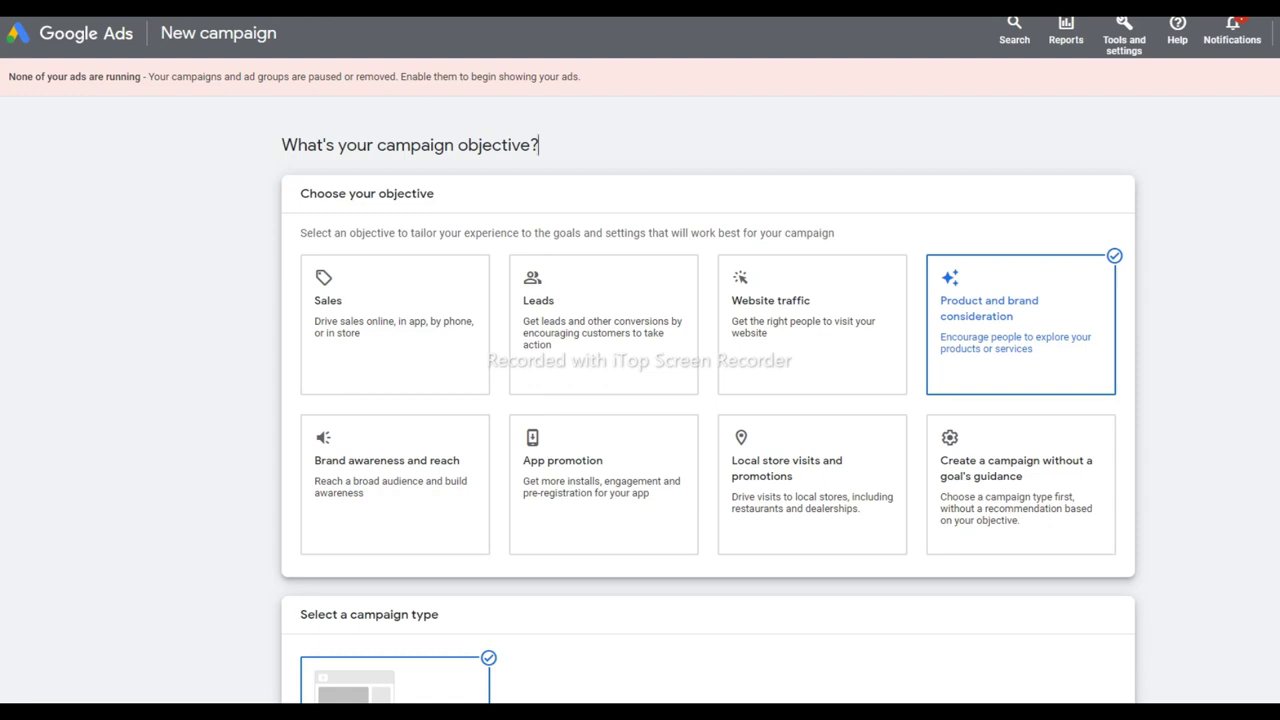
- Review the available campaign objectives and the campaign type offered for Product and brand consideration
scroll(708, 400, "down", 1)
scroll(708, 400, "up", 1)
scroll(603, 414, "down", 1)
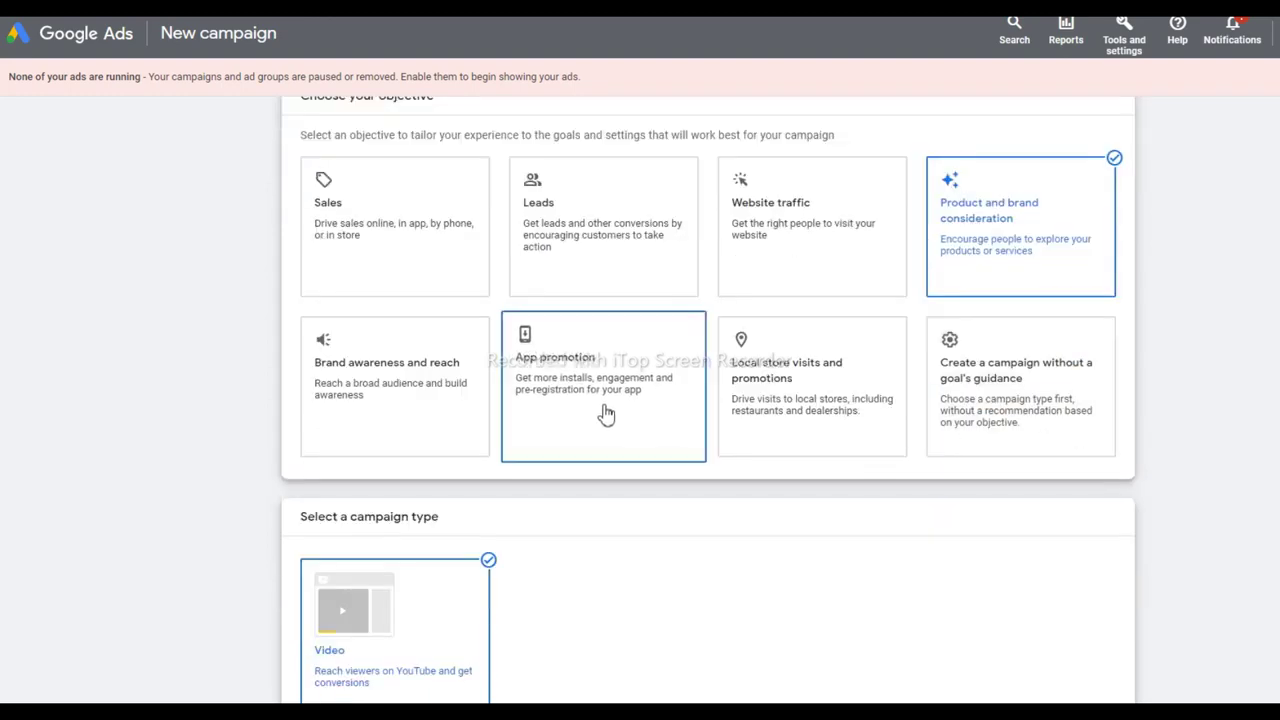
scroll(606, 410, "down", 3)
scroll(615, 412, "up", 1)
scroll(615, 412, "up", 3)
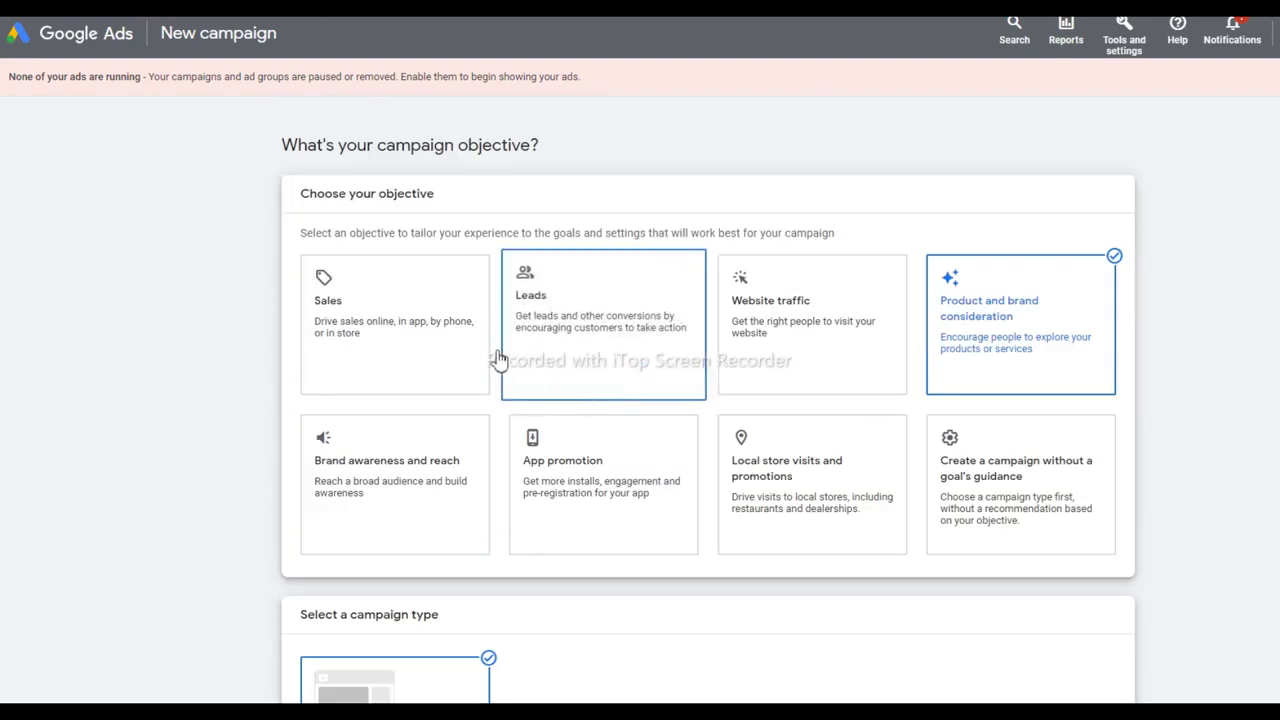
left_click_drag(279, 146, 574, 156)
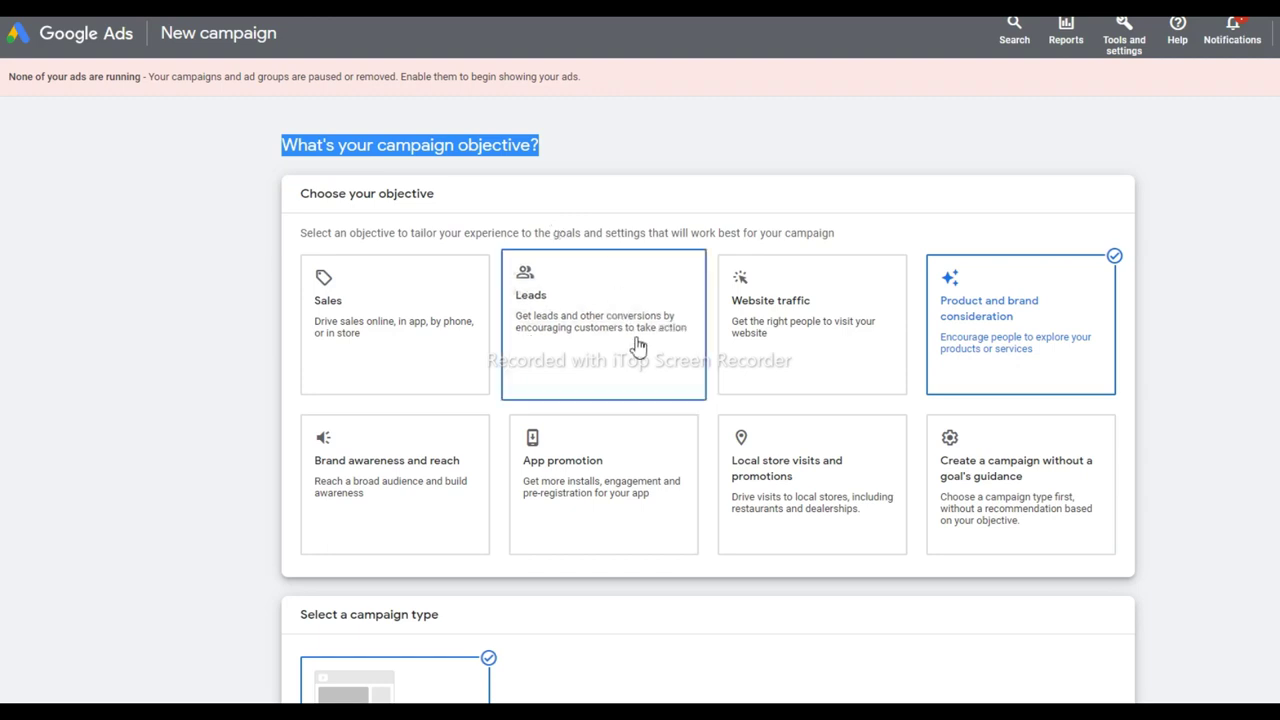
left_click(1001, 487)
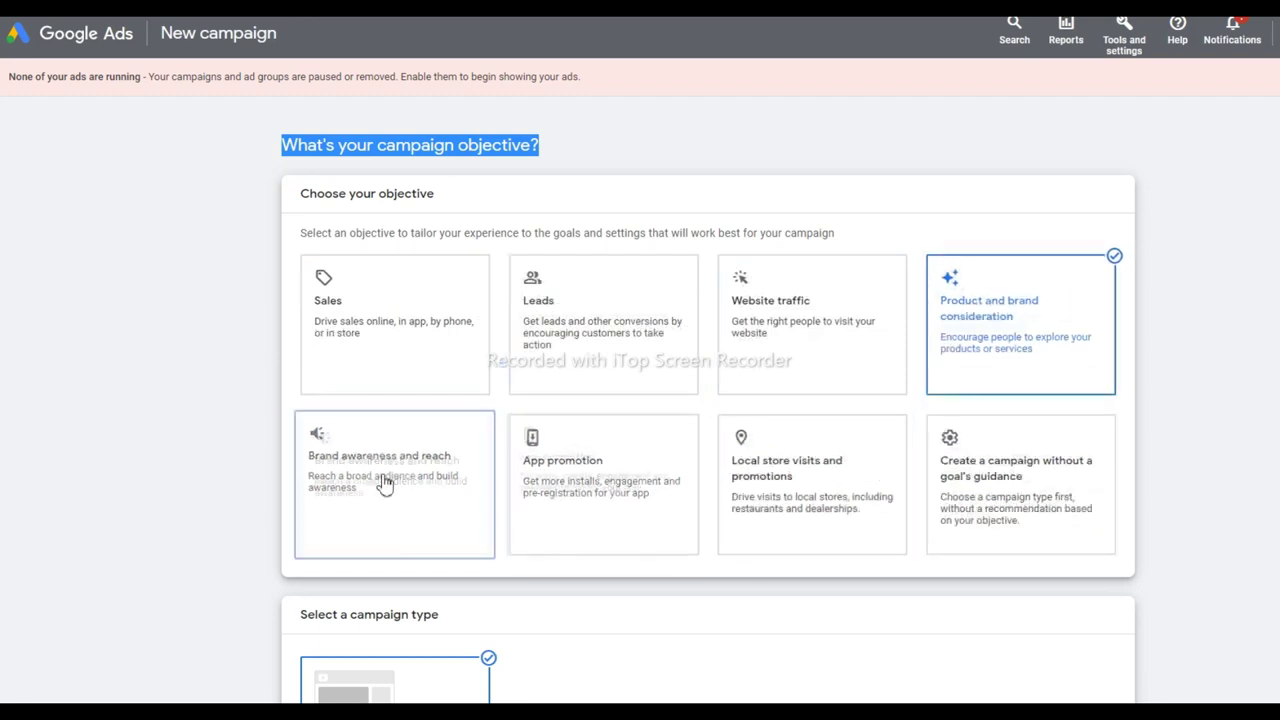
scroll(385, 480, "down", 1)
scroll(385, 480, "up", 1)
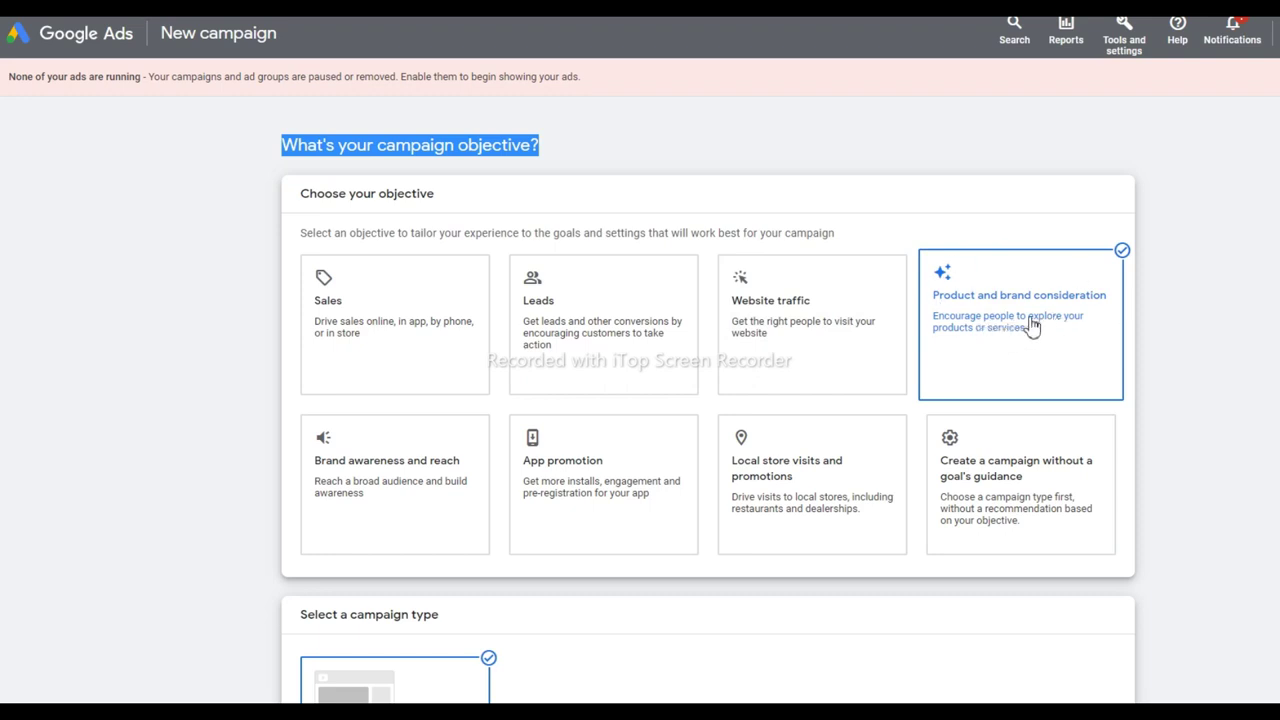
scroll(1030, 325, "down", 3)
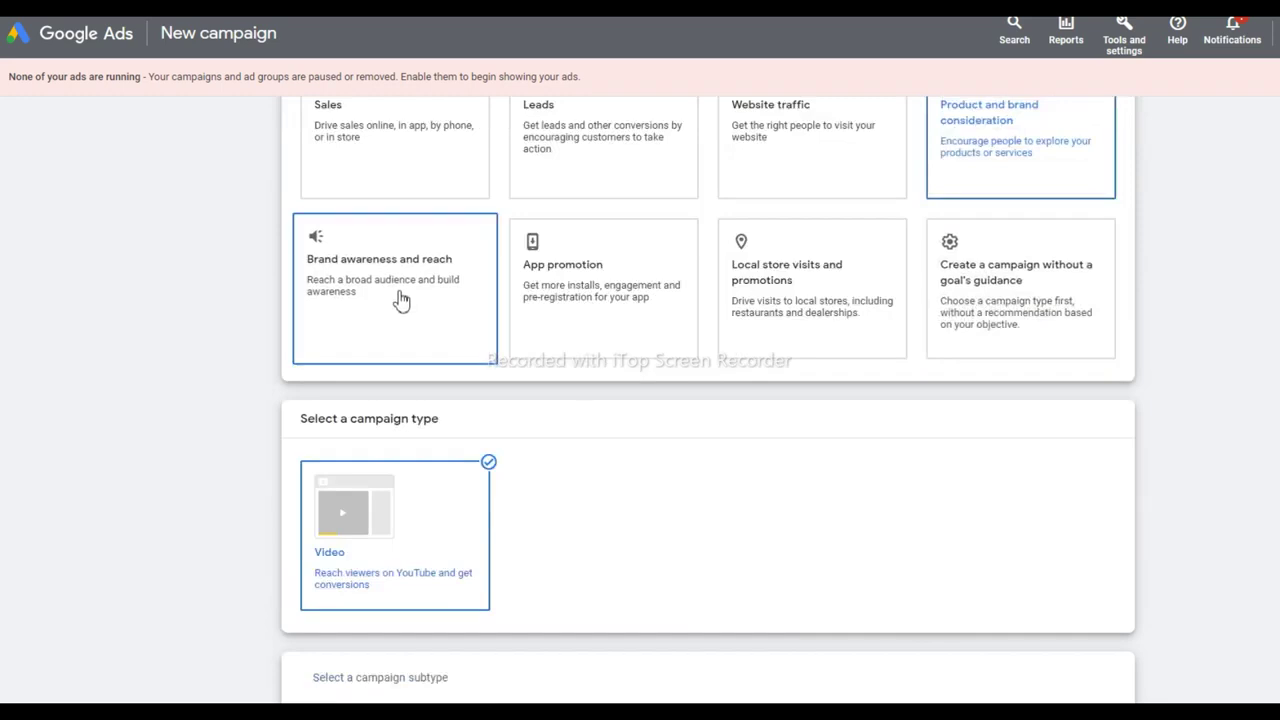
scroll(400, 300, "up", 1)
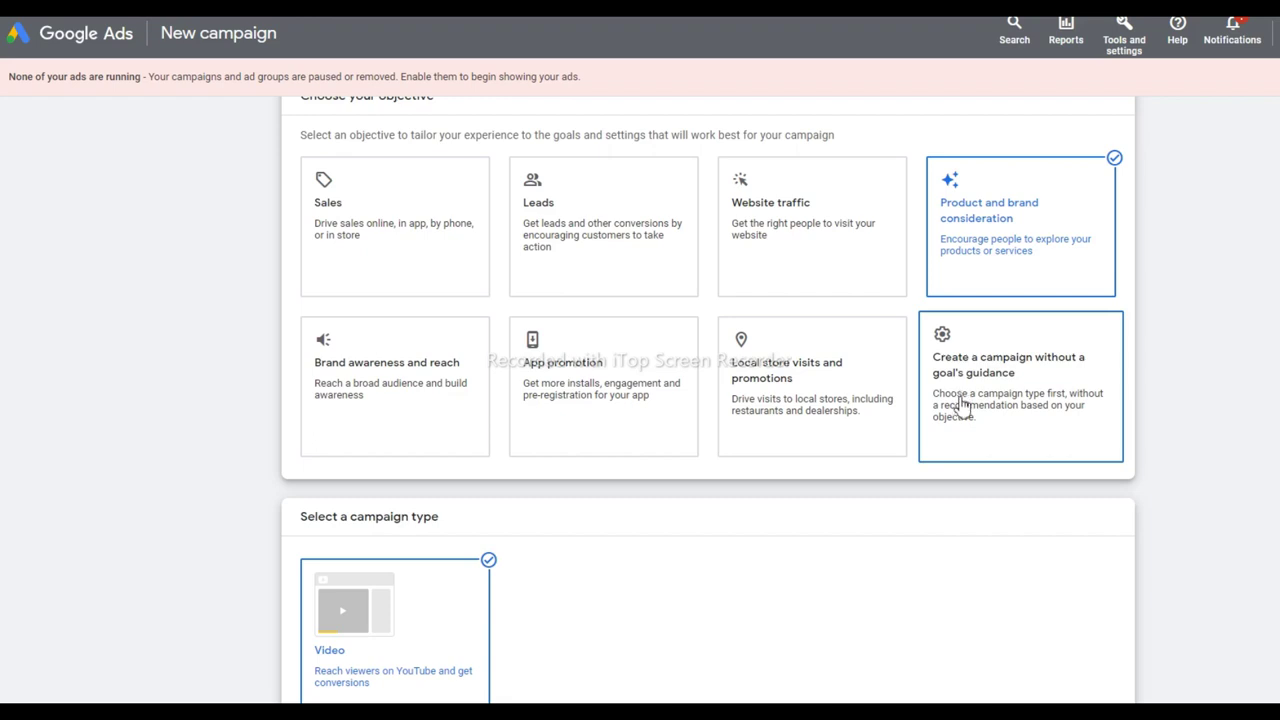
scroll(1000, 390, "down", 3)
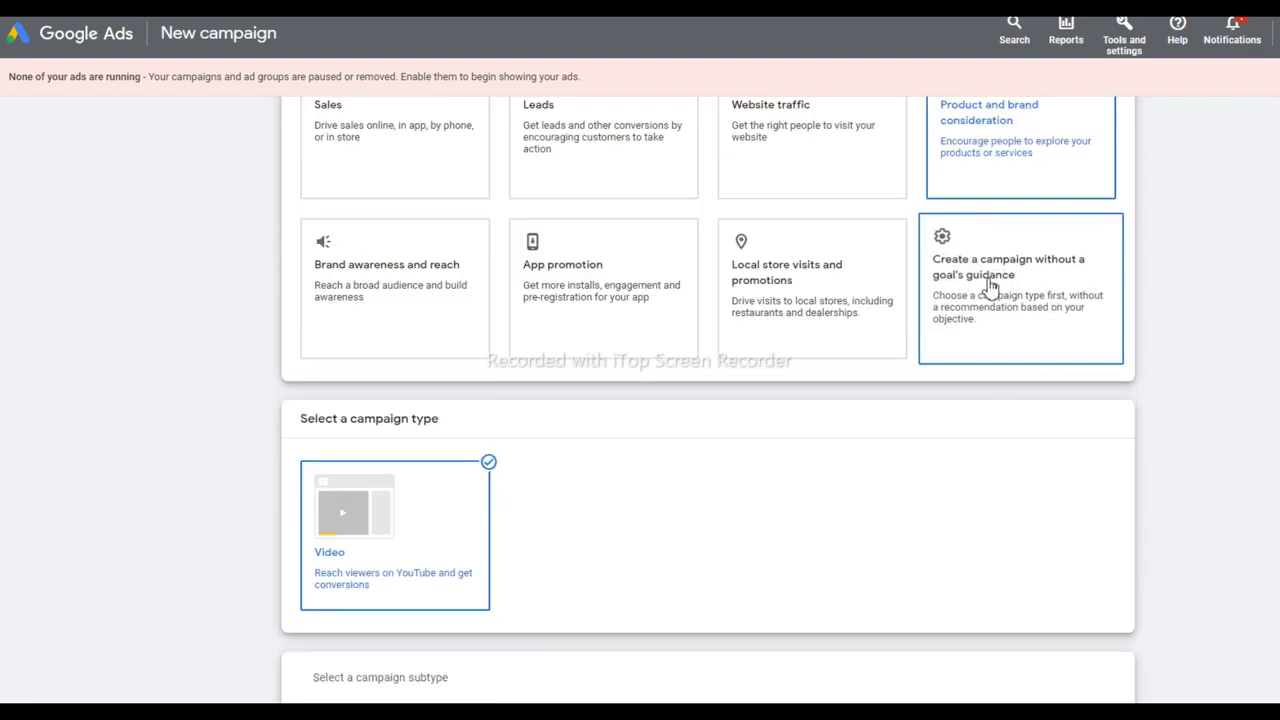
- Choose the Sales objective and inspect the source and actions of its Subscribe conversion goal
scroll(990, 290, "up", 3)
left_click(488, 250)
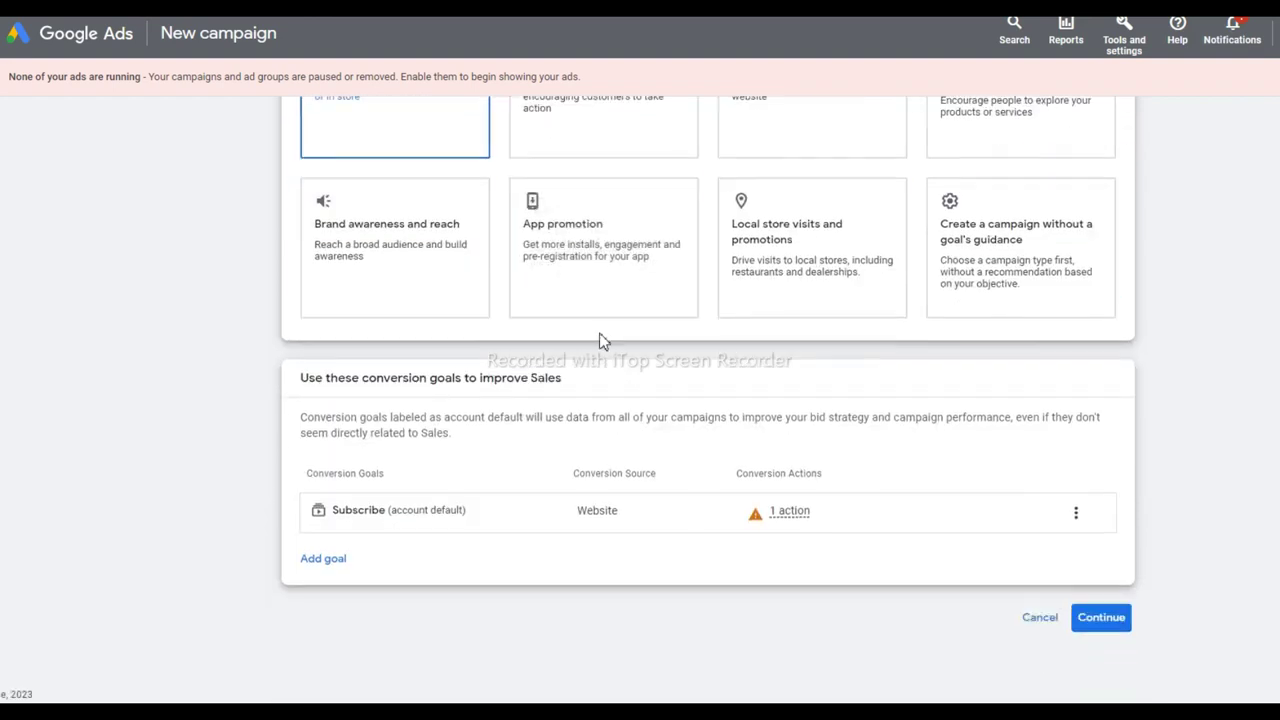
mouse_move(606, 510)
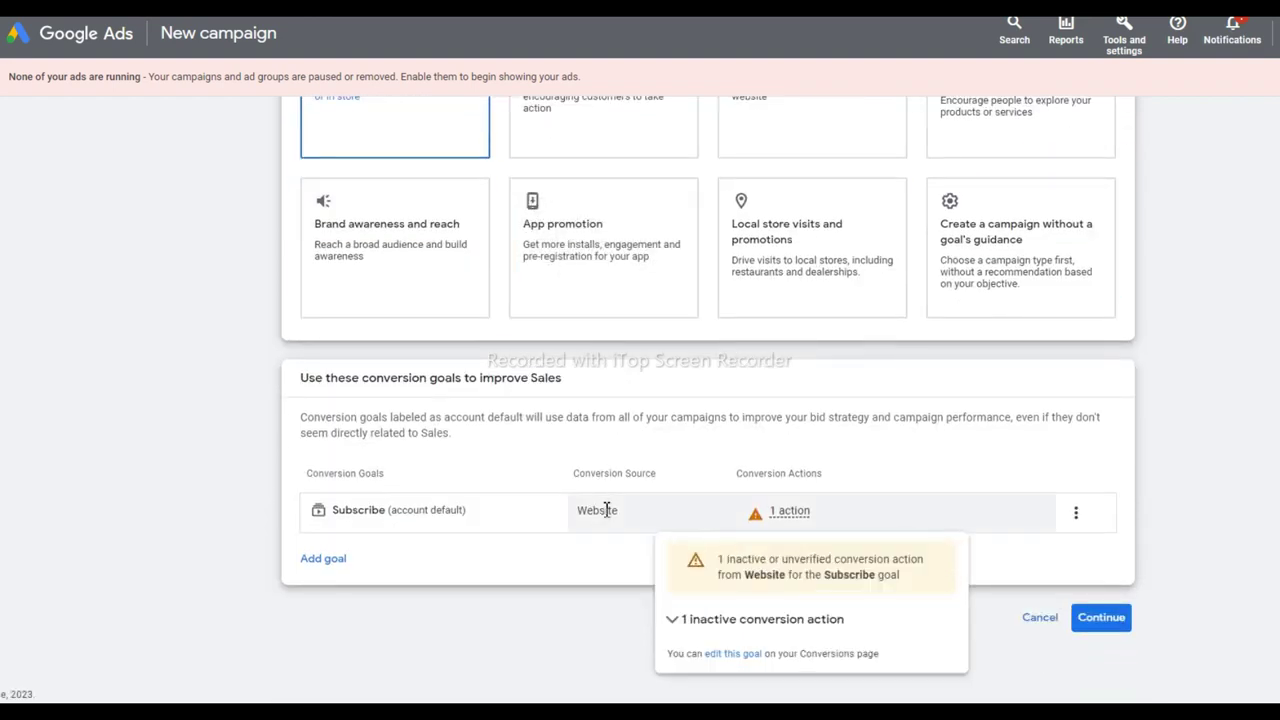
scroll(580, 490, "up", 2)
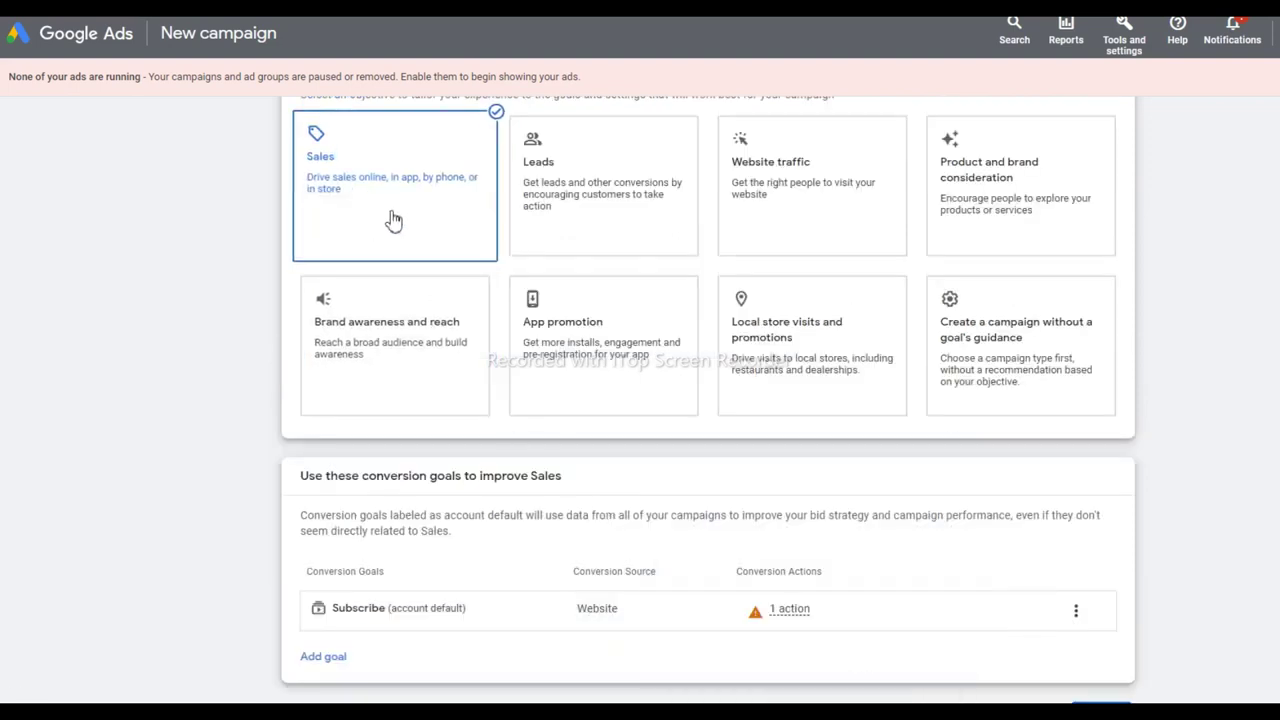
scroll(785, 612, "down", 2)
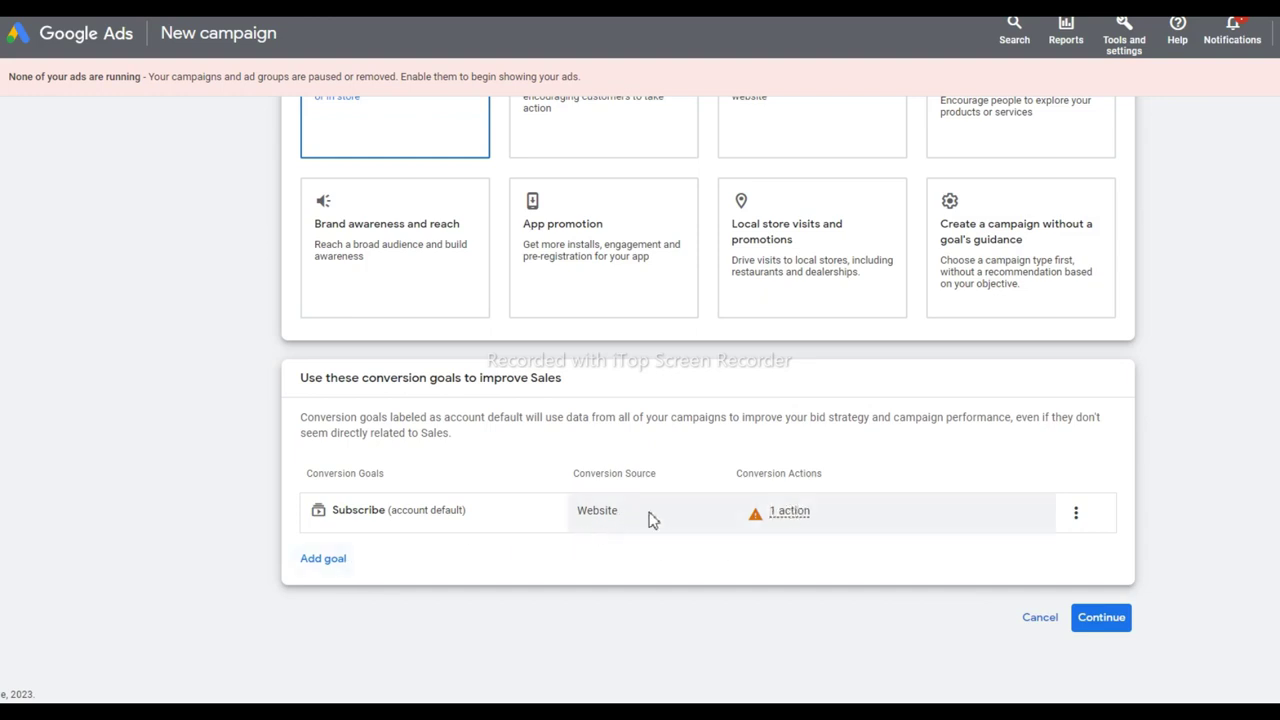
mouse_move(640, 525)
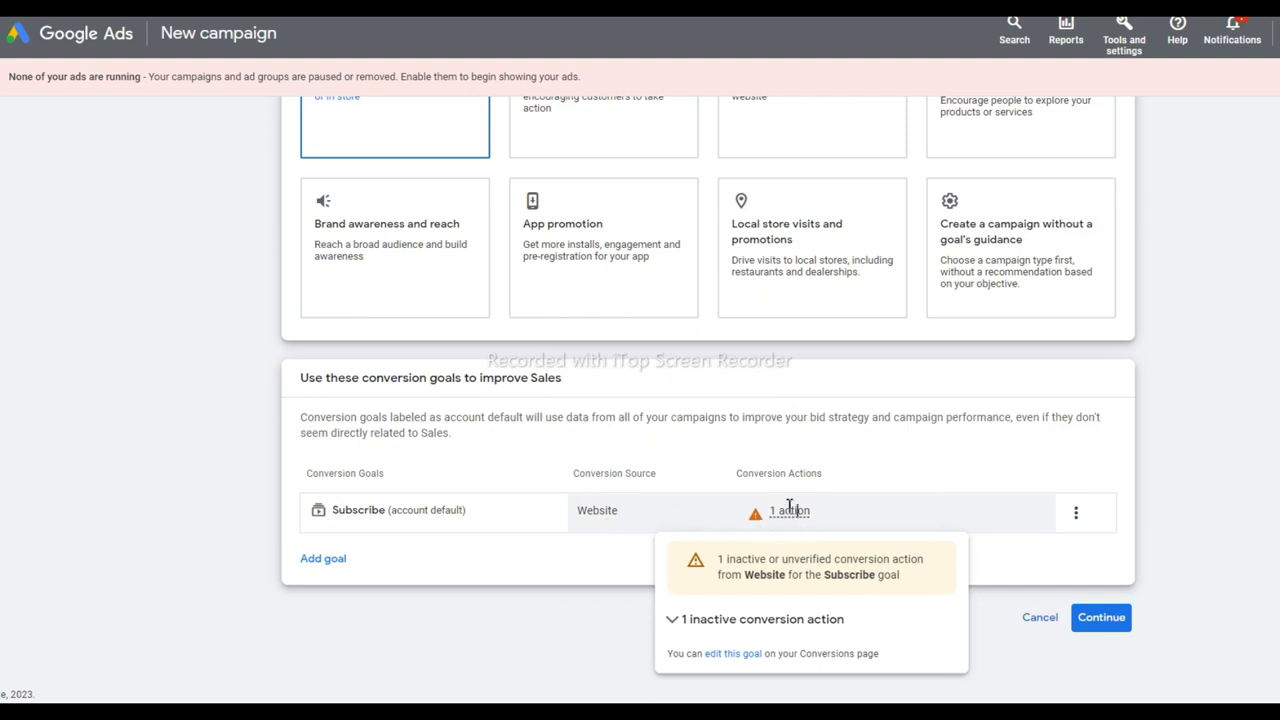
scroll(674, 537, "up", 3)
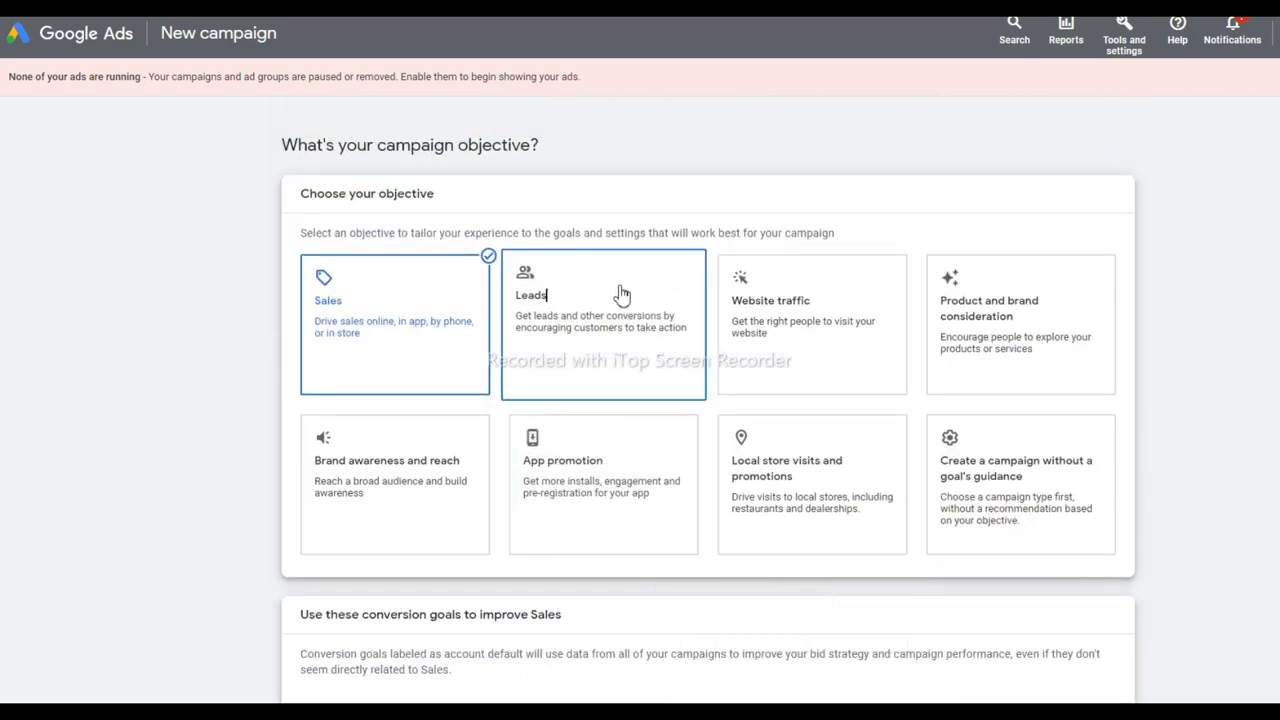
- Try the Leads and Website traffic objectives in turn, checking the conversion goals for each
left_click(620, 291)
scroll(620, 294, "down", 3)
scroll(760, 280, "up", 3)
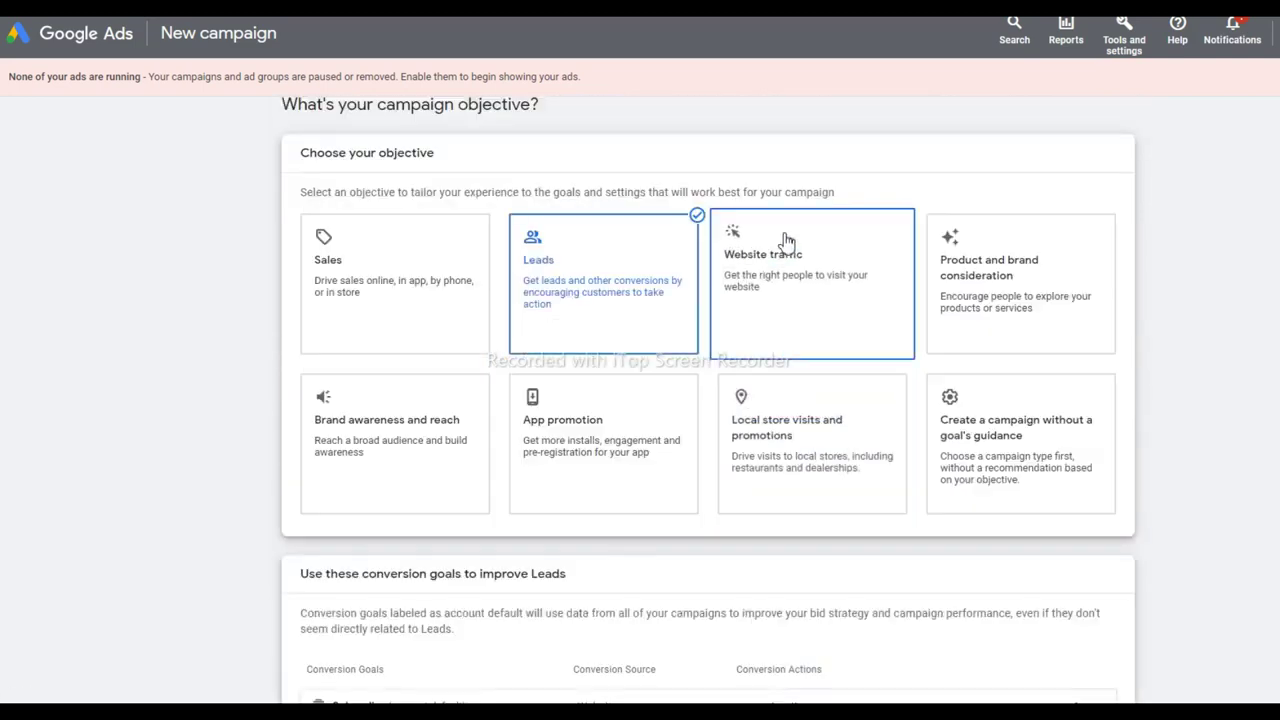
left_click(788, 248)
scroll(800, 277, "down", 3)
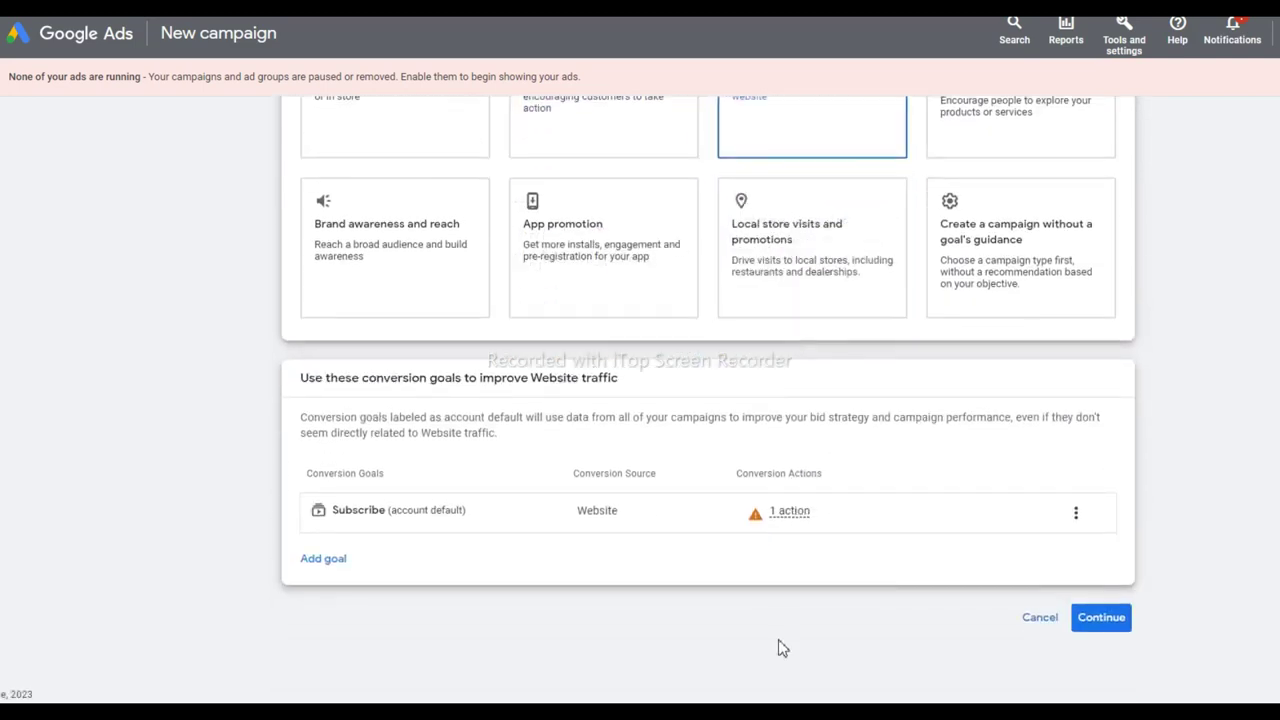
- Choose the Local store visits and promotions objective and check its available campaign type
left_click(826, 214)
scroll(631, 235, "up", 3)
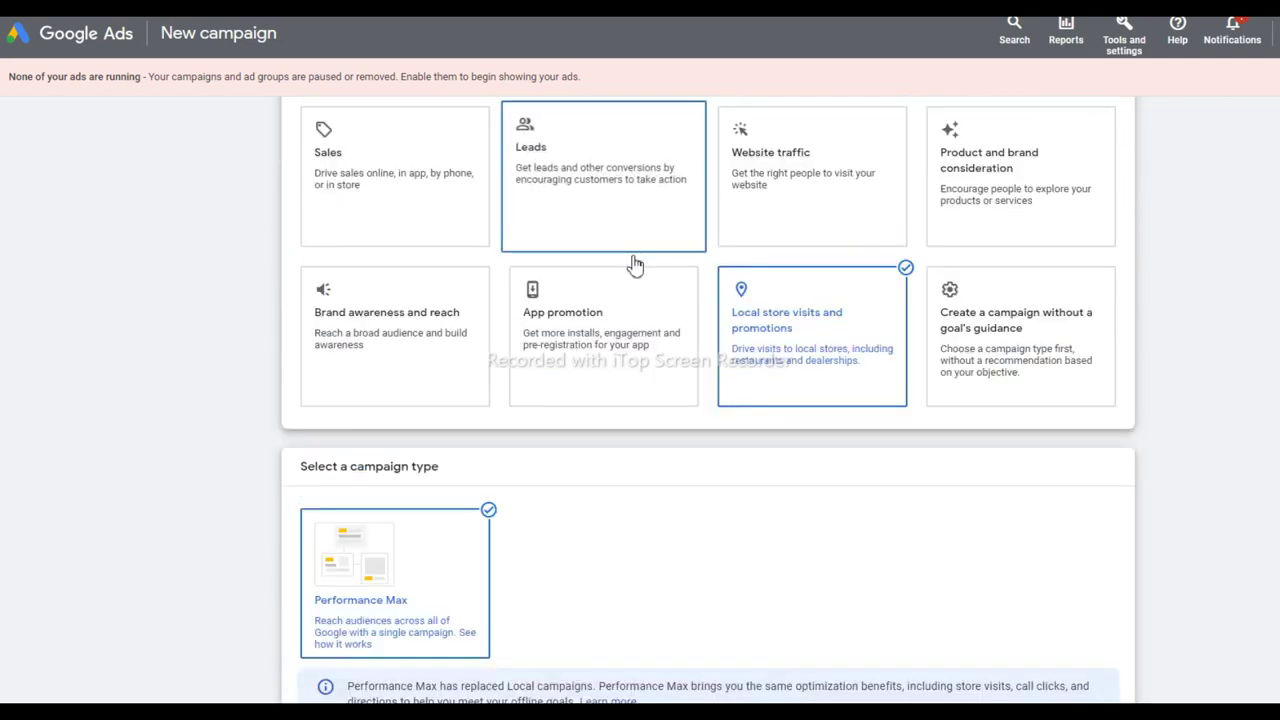
scroll(720, 520, "down", 2)
scroll(840, 277, "up", 2)
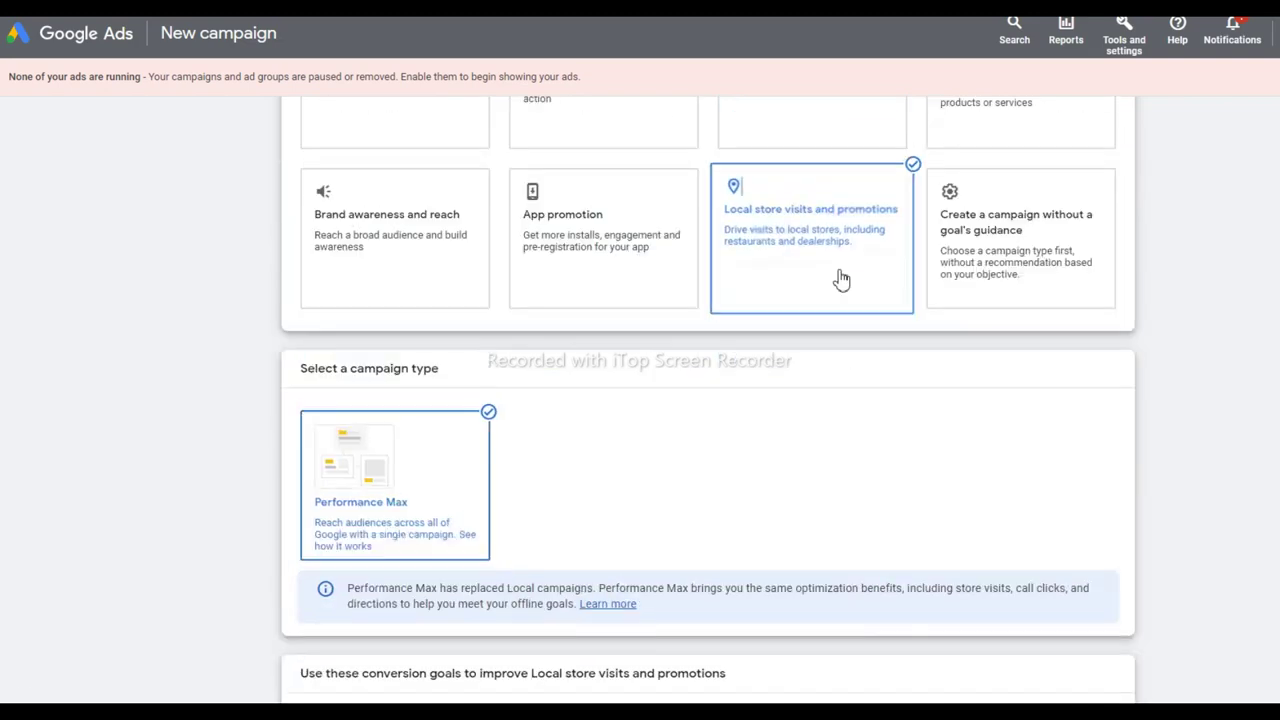
- Choose the App promotion objective and go through its campaign type, subtype, mobile platform and campaign name settings
left_click(585, 337)
scroll(666, 366, "down", 6)
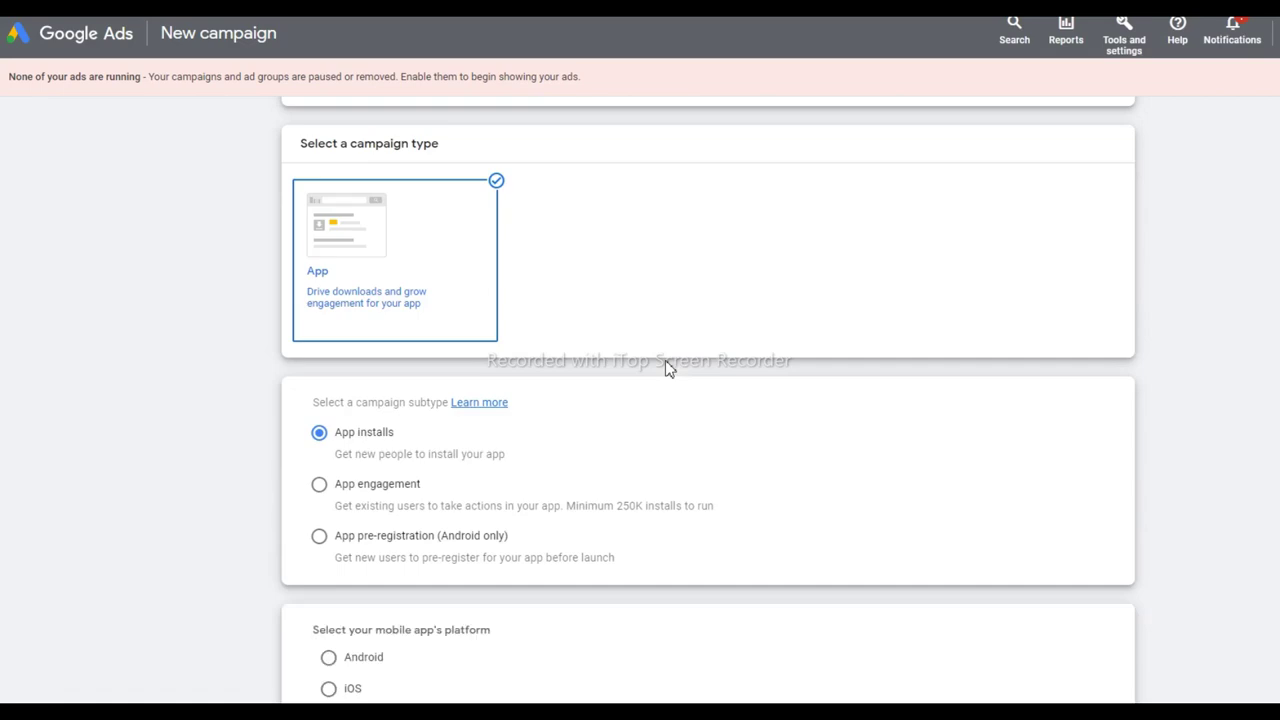
scroll(667, 376, "up", 6)
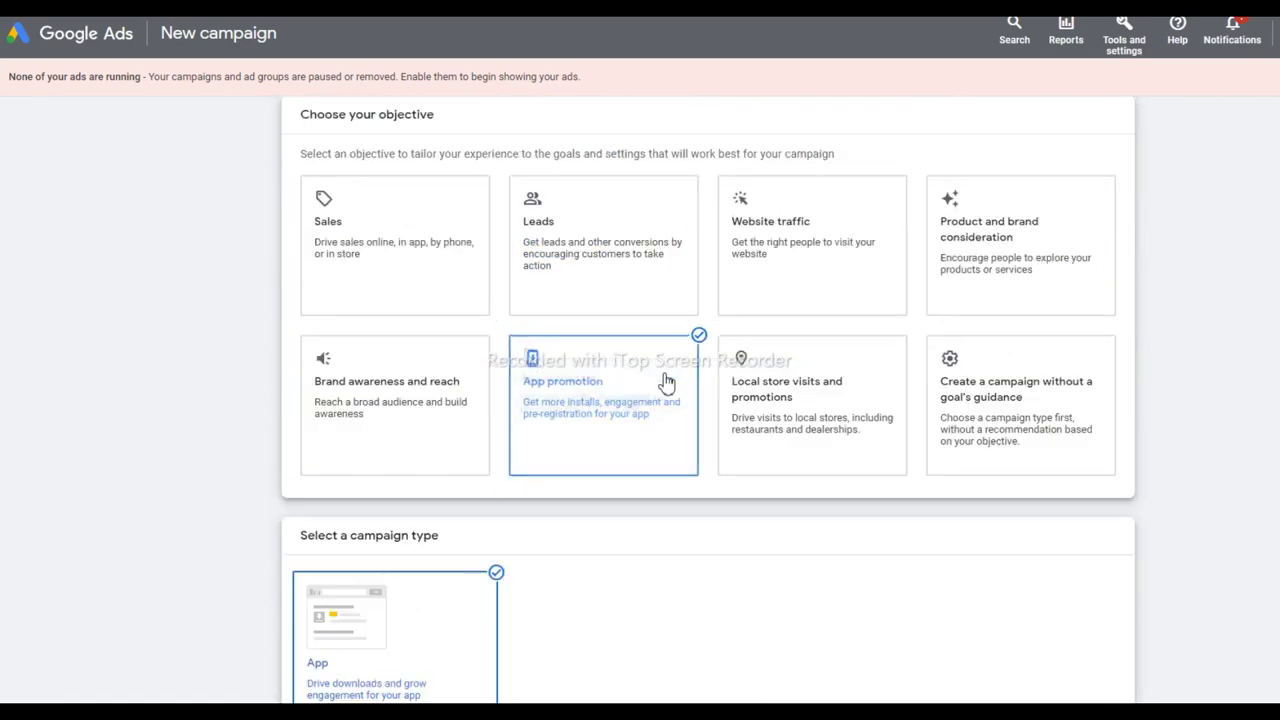
scroll(635, 376, "down", 2)
scroll(634, 378, "down", 2)
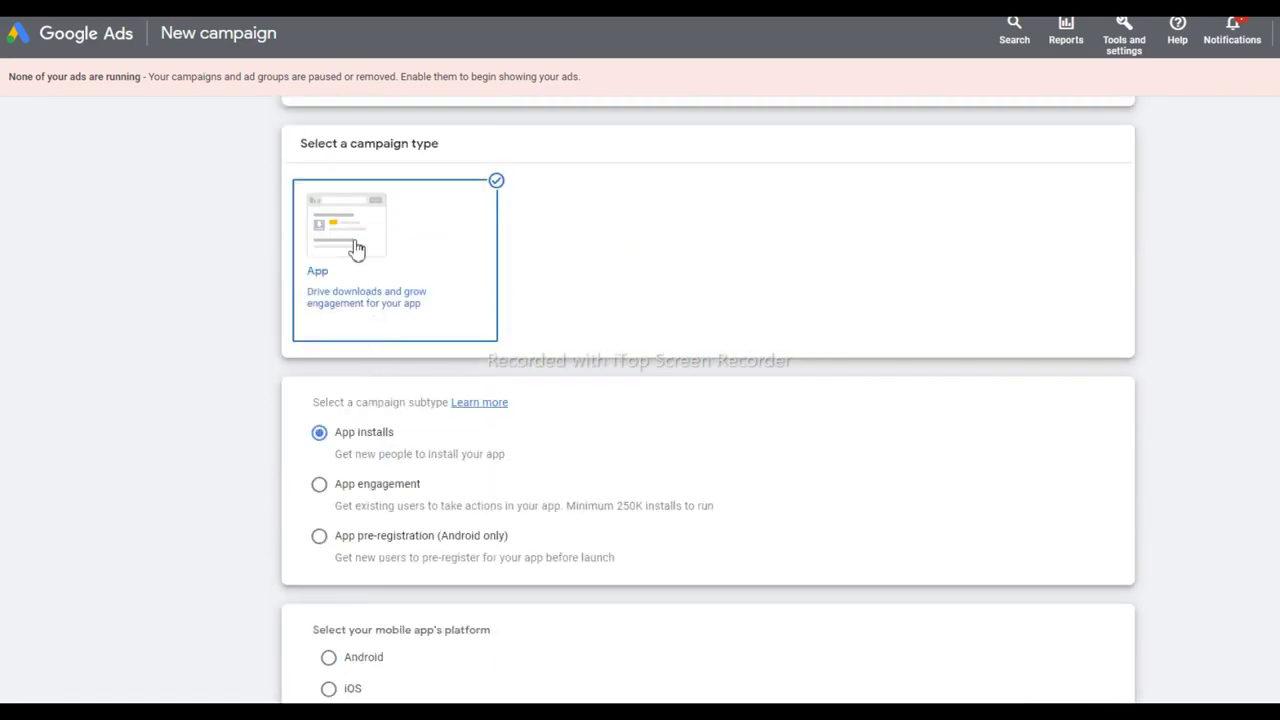
scroll(400, 330, "down", 1)
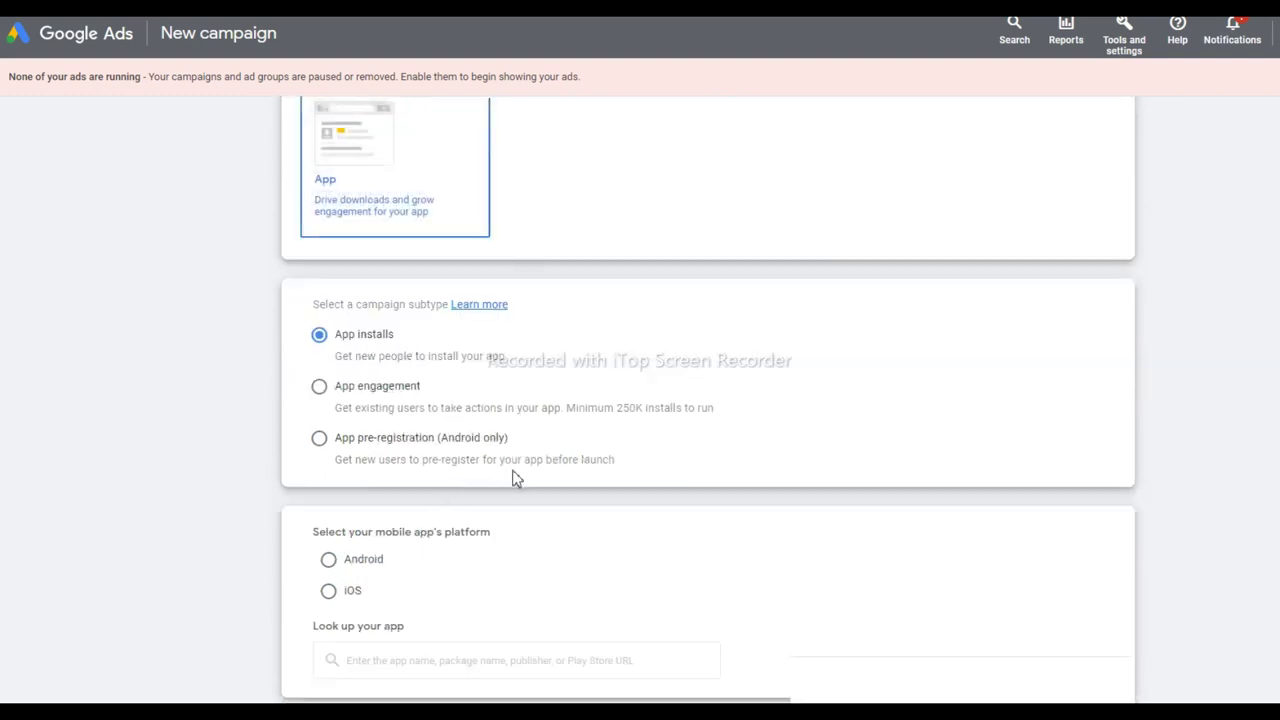
scroll(518, 477, "down", 1)
scroll(400, 472, "down", 2)
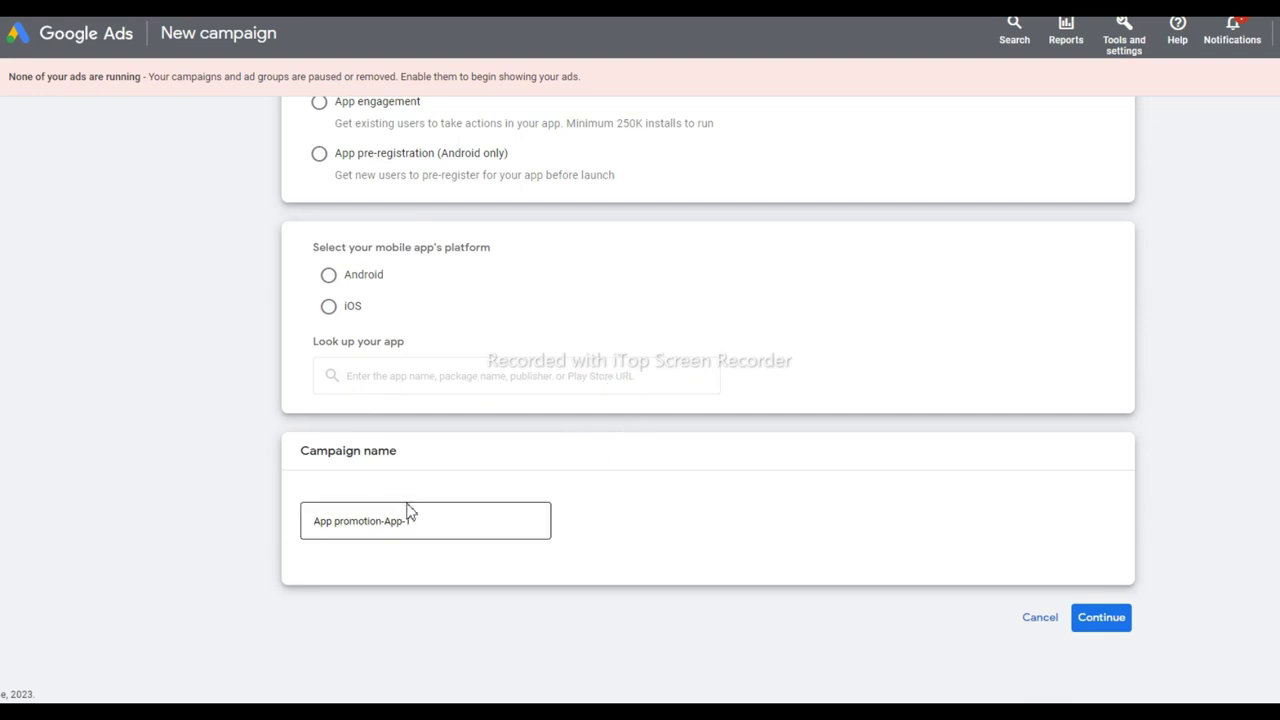
- Re-examine the app campaign subtypes, platform options, app lookup and campaign name field
scroll(409, 512, "up", 2)
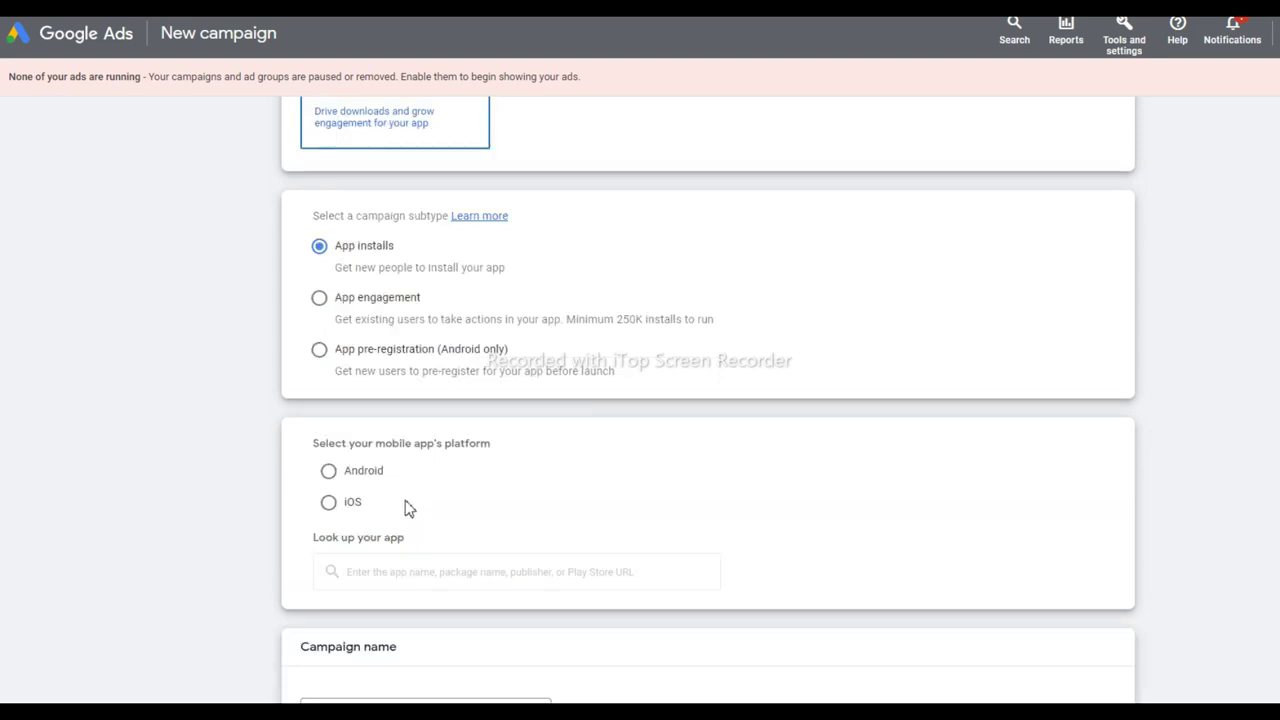
scroll(407, 509, "up", 3)
scroll(406, 506, "down", 2)
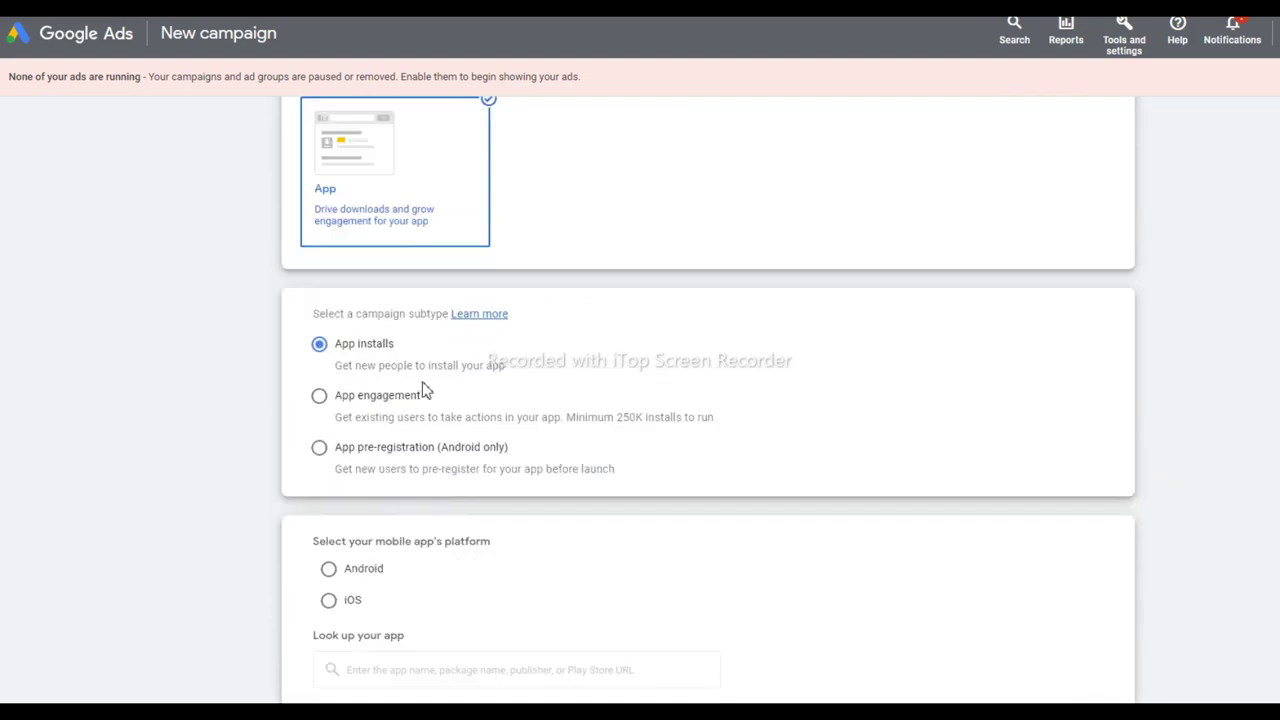
scroll(400, 395, "up", 3)
scroll(395, 402, "down", 2)
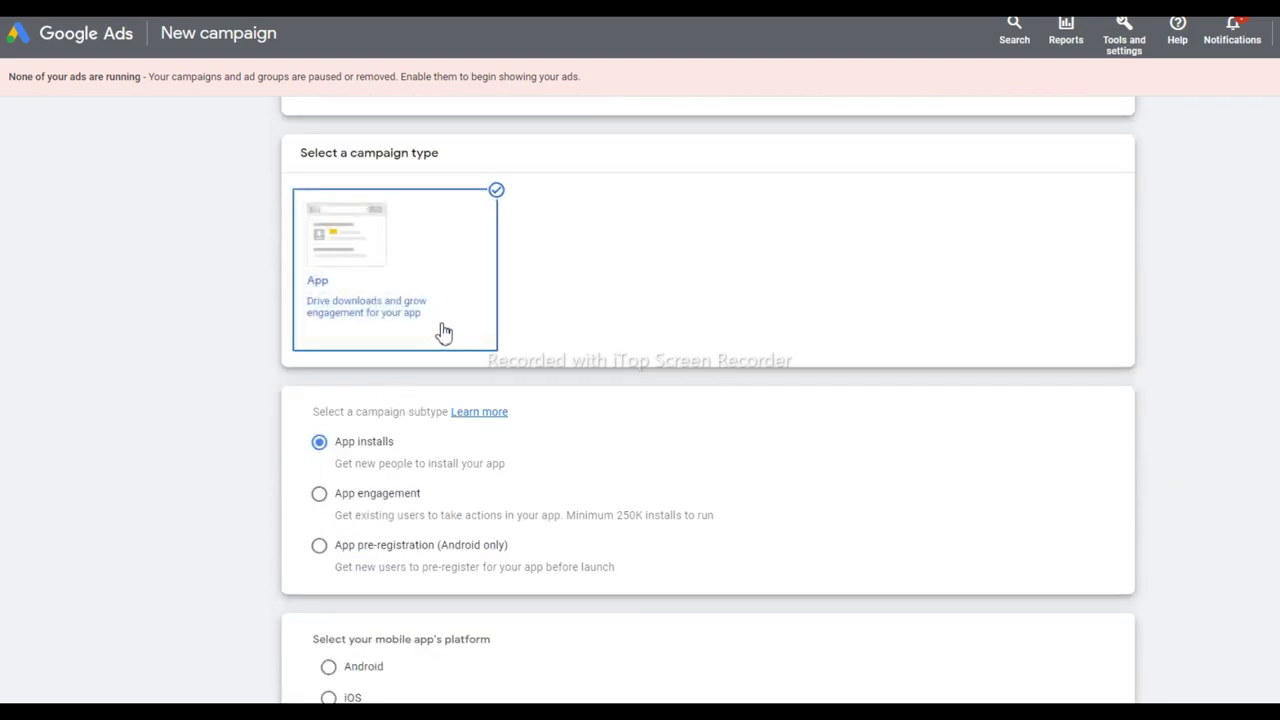
scroll(420, 360, "down", 3)
scroll(408, 480, "down", 1)
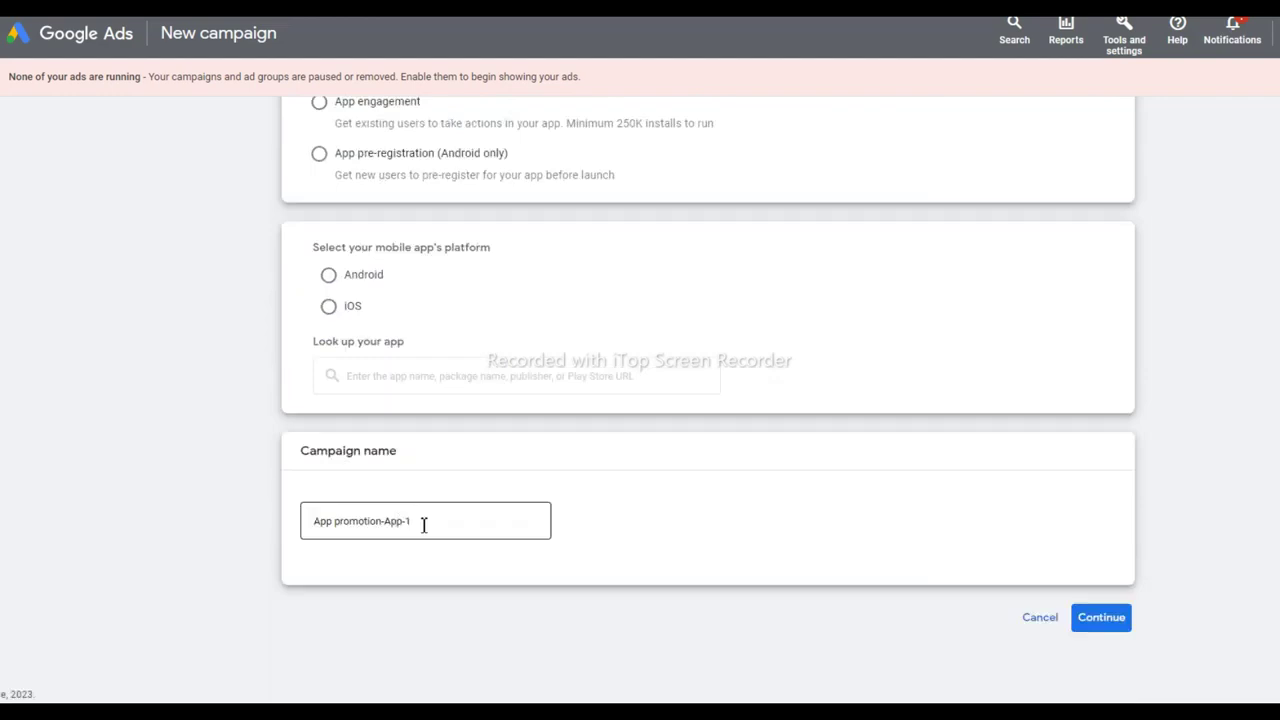
- Choose the Brand awareness and reach objective with the Display campaign type
scroll(424, 525, "up", 7)
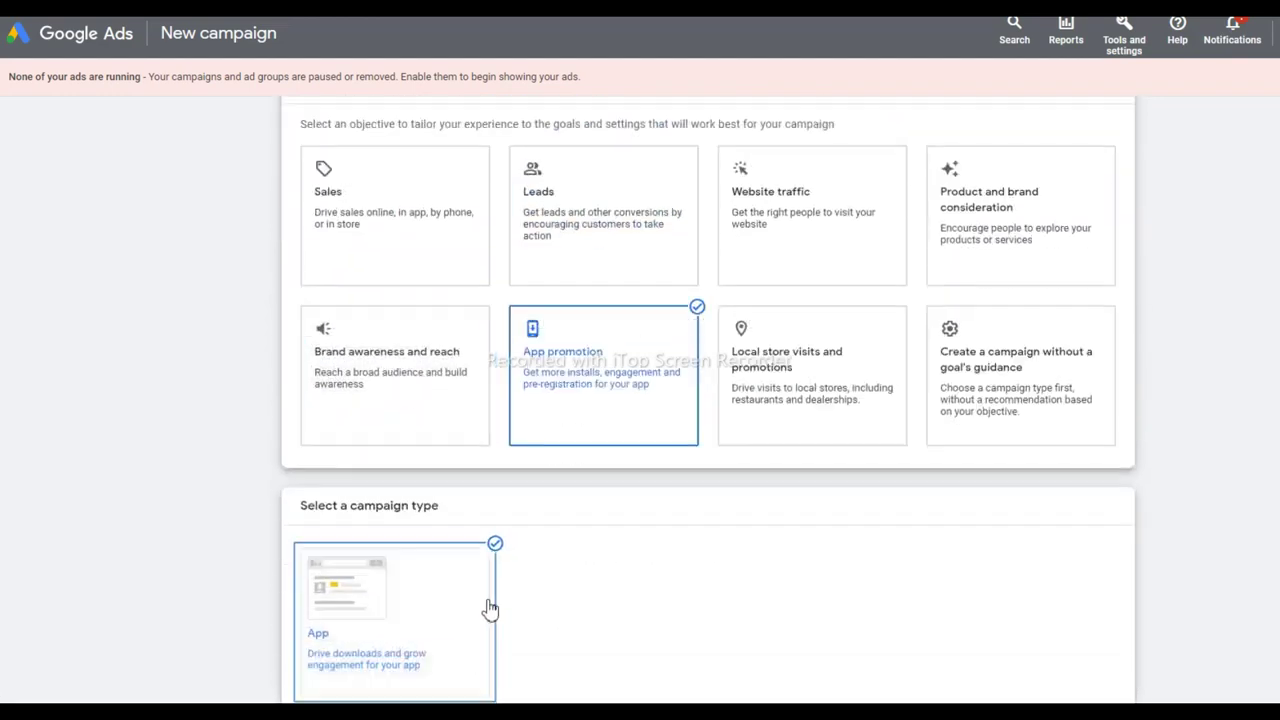
left_click(414, 434)
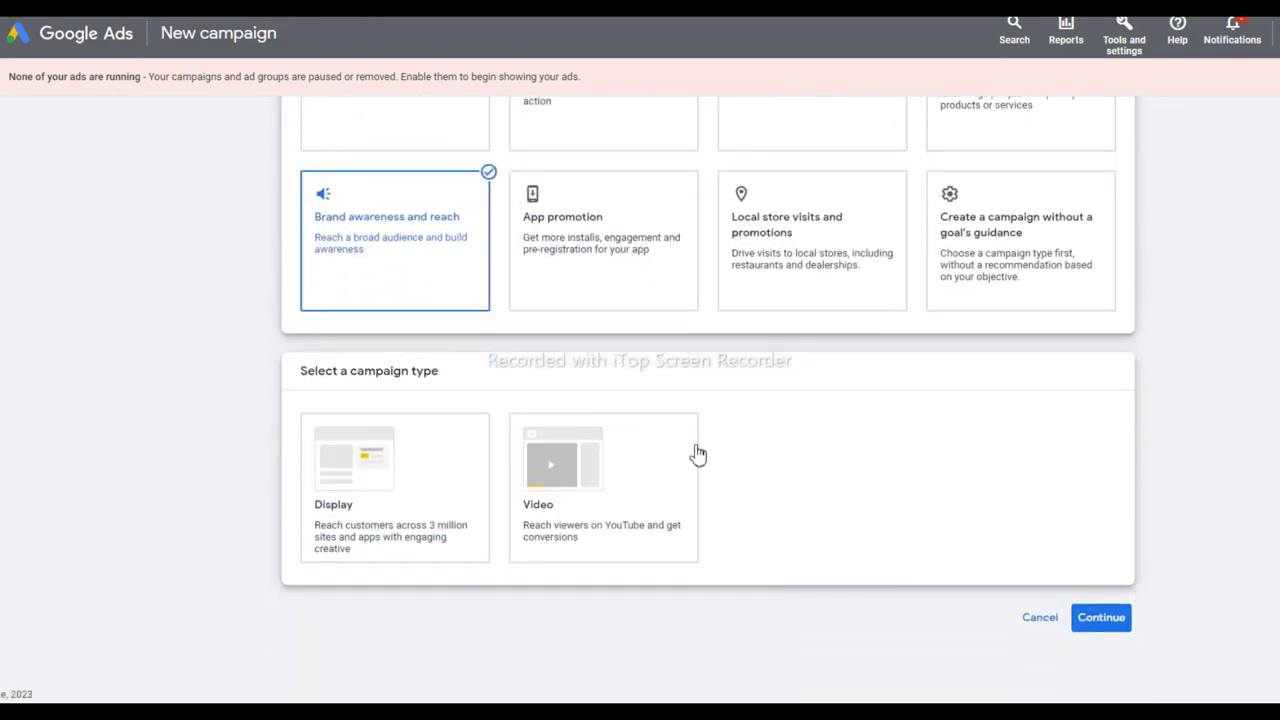
scroll(437, 471, "up", 2)
scroll(460, 480, "down", 2)
left_click(381, 457)
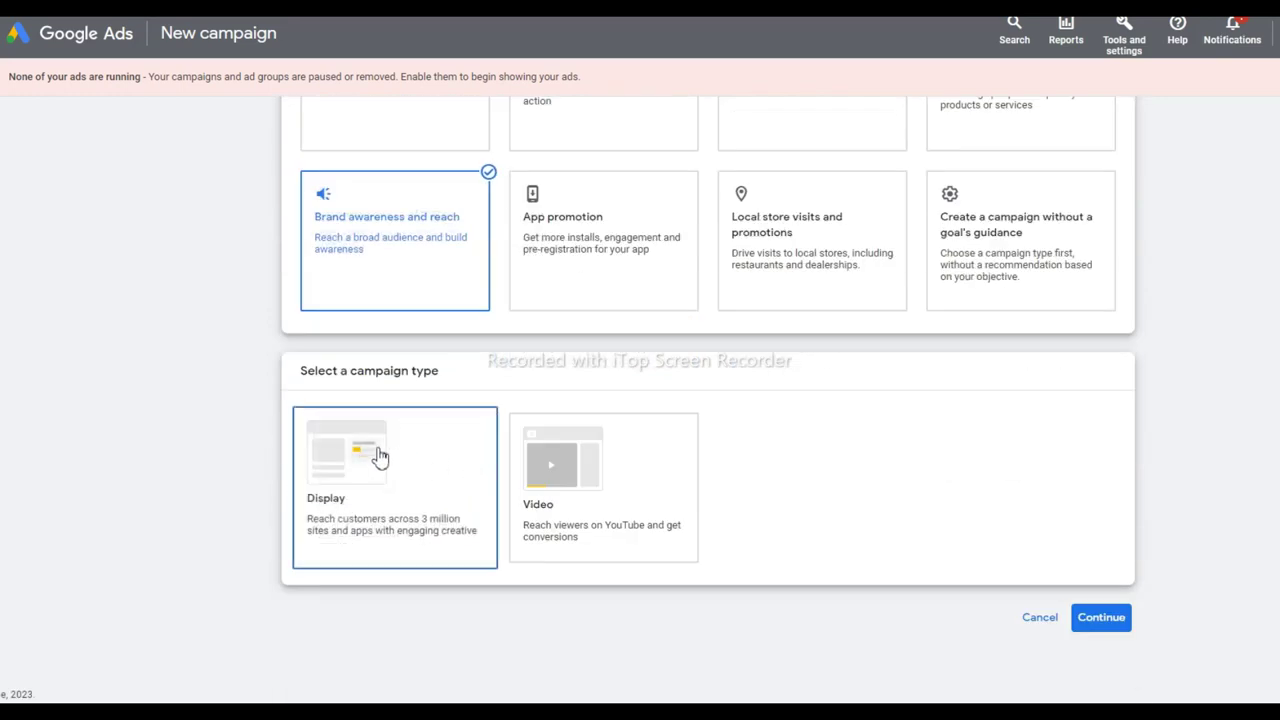
left_click(651, 505)
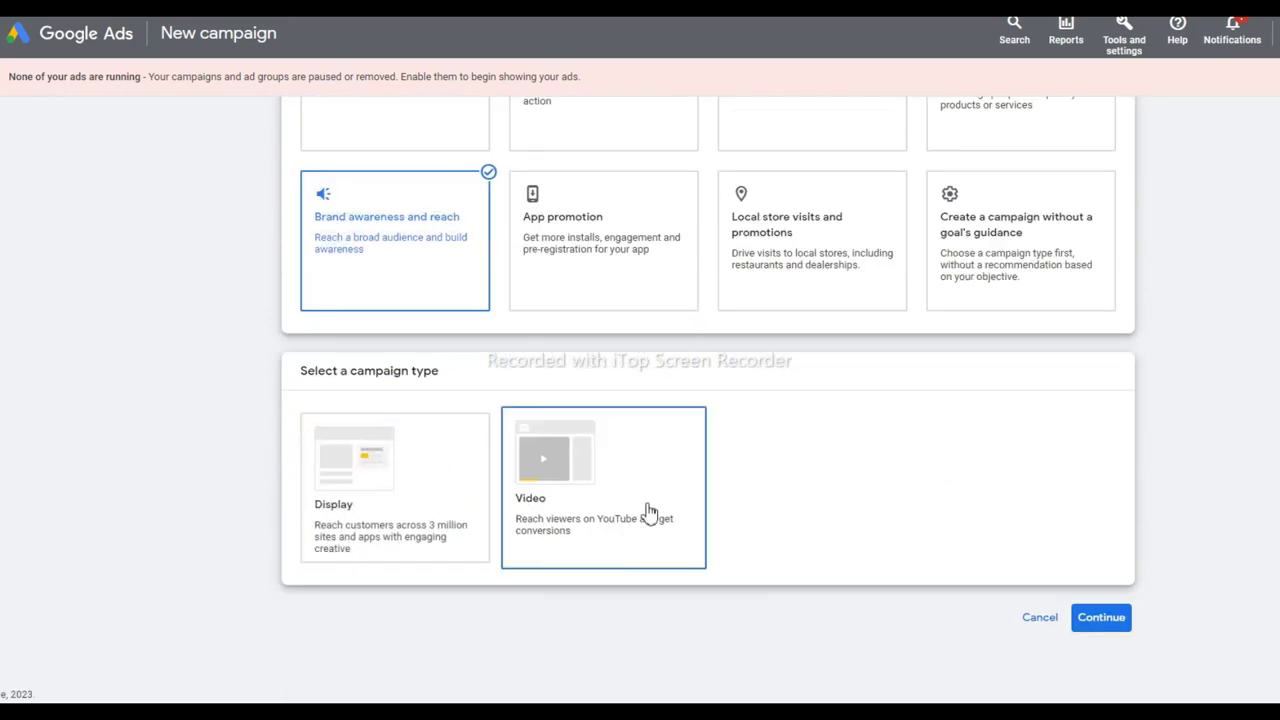
left_click(403, 463)
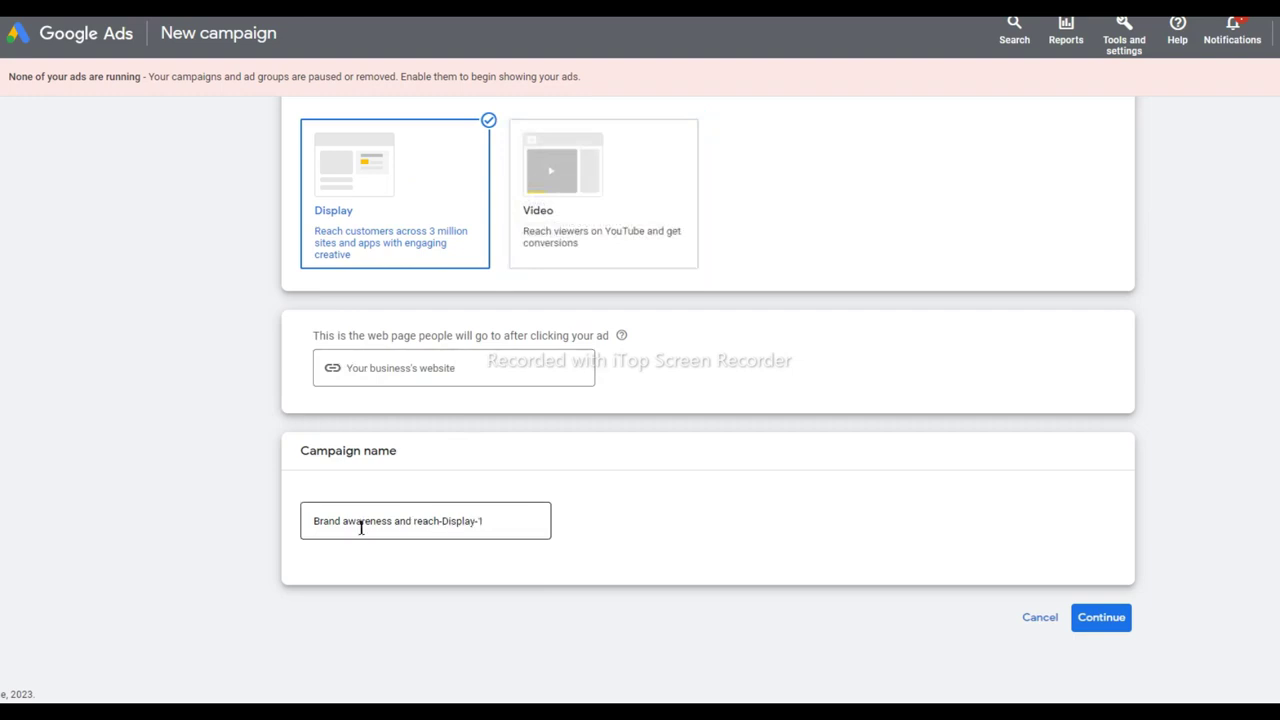
- Switch the campaign type to Video and review its campaign subtypes and the ways to reach the goal
left_click(646, 203)
scroll(643, 200, "down", 2)
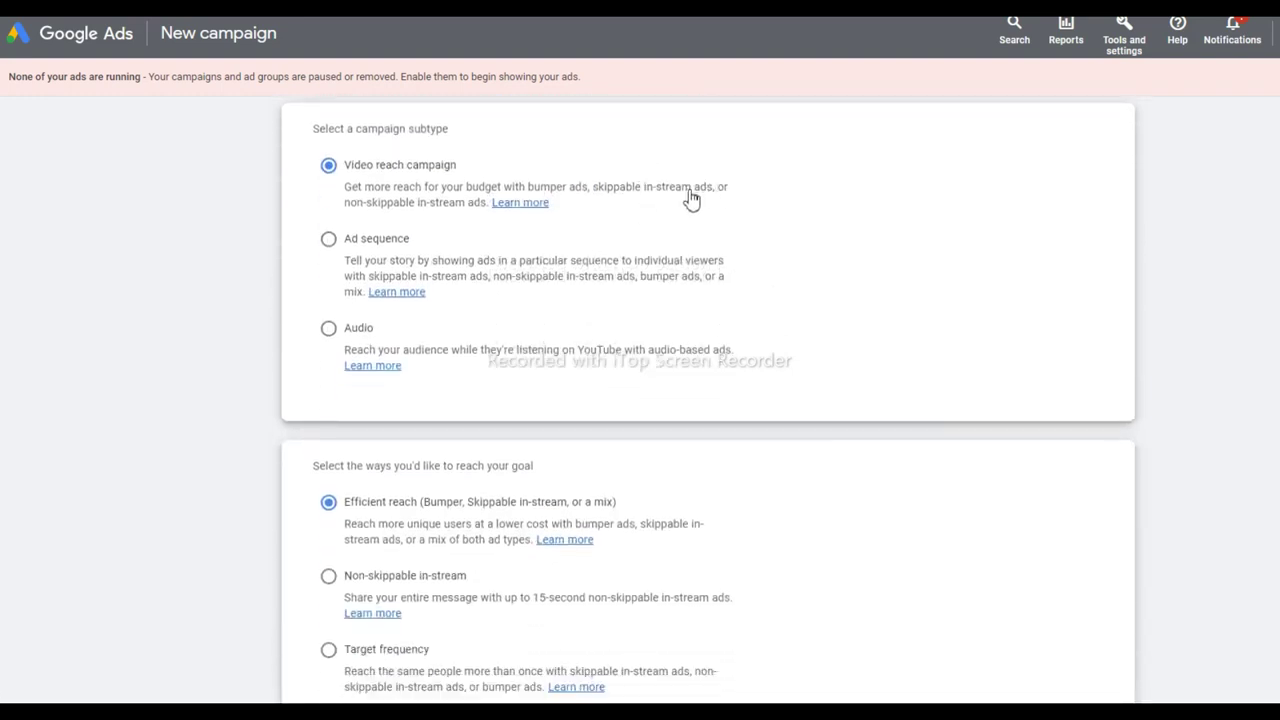
scroll(700, 300, "down", 2)
scroll(702, 290, "up", 10)
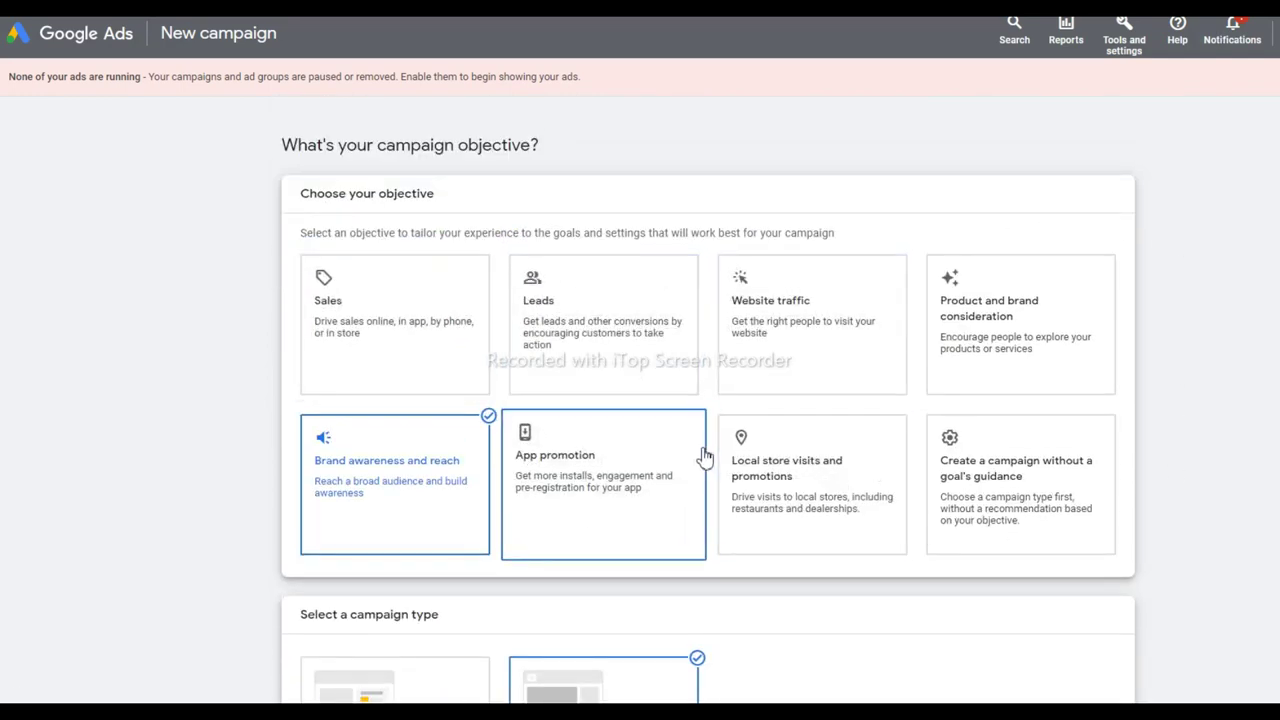
scroll(700, 457, "down", 1)
scroll(637, 431, "up", 1)
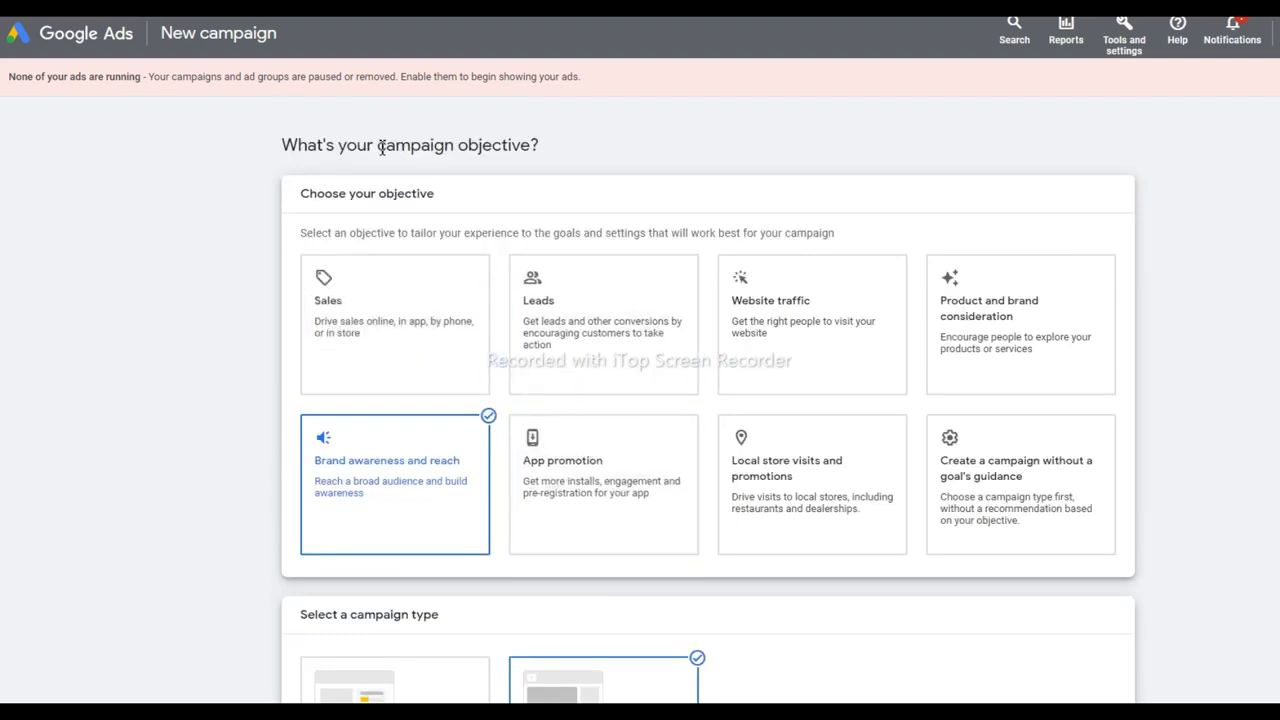
- Choose the objective to create a campaign without a goal's guidance and review the campaign types it offers
left_click_drag(378, 145, 573, 153)
left_click(1040, 155)
scroll(1069, 151, "down", 1)
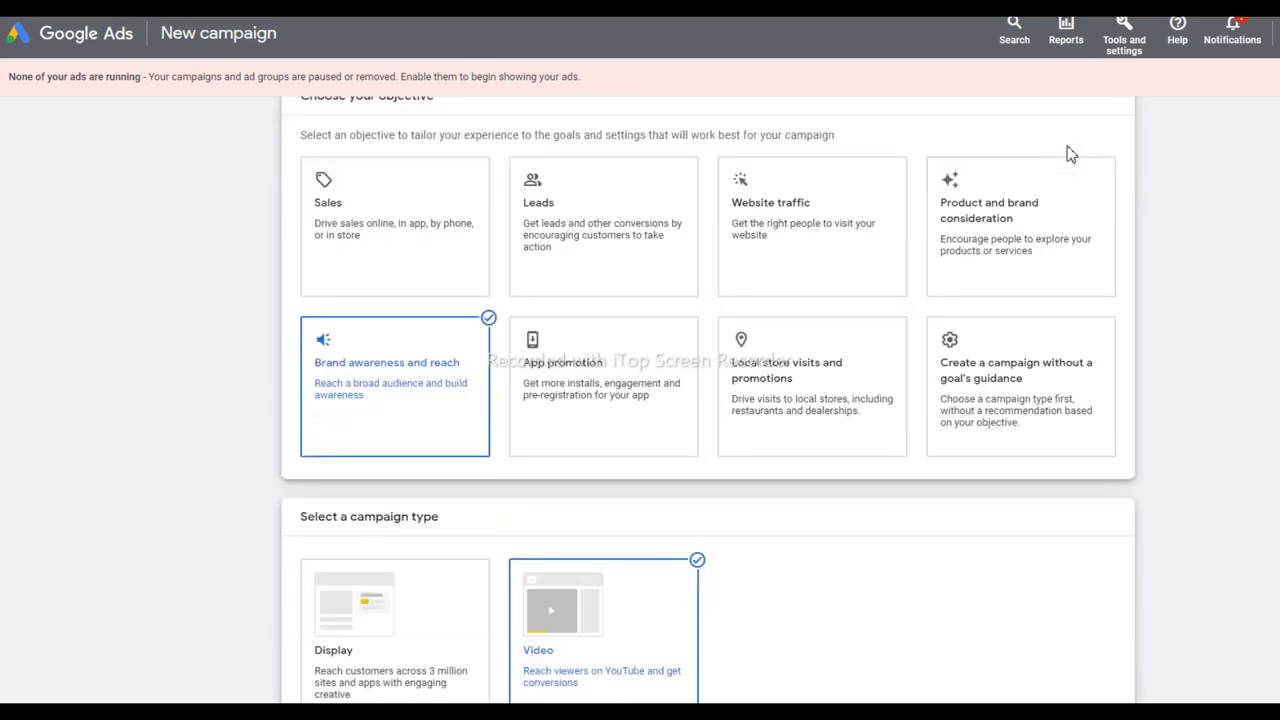
left_click(1015, 365)
scroll(1023, 371, "down", 3)
scroll(1134, 297, "up", 1)
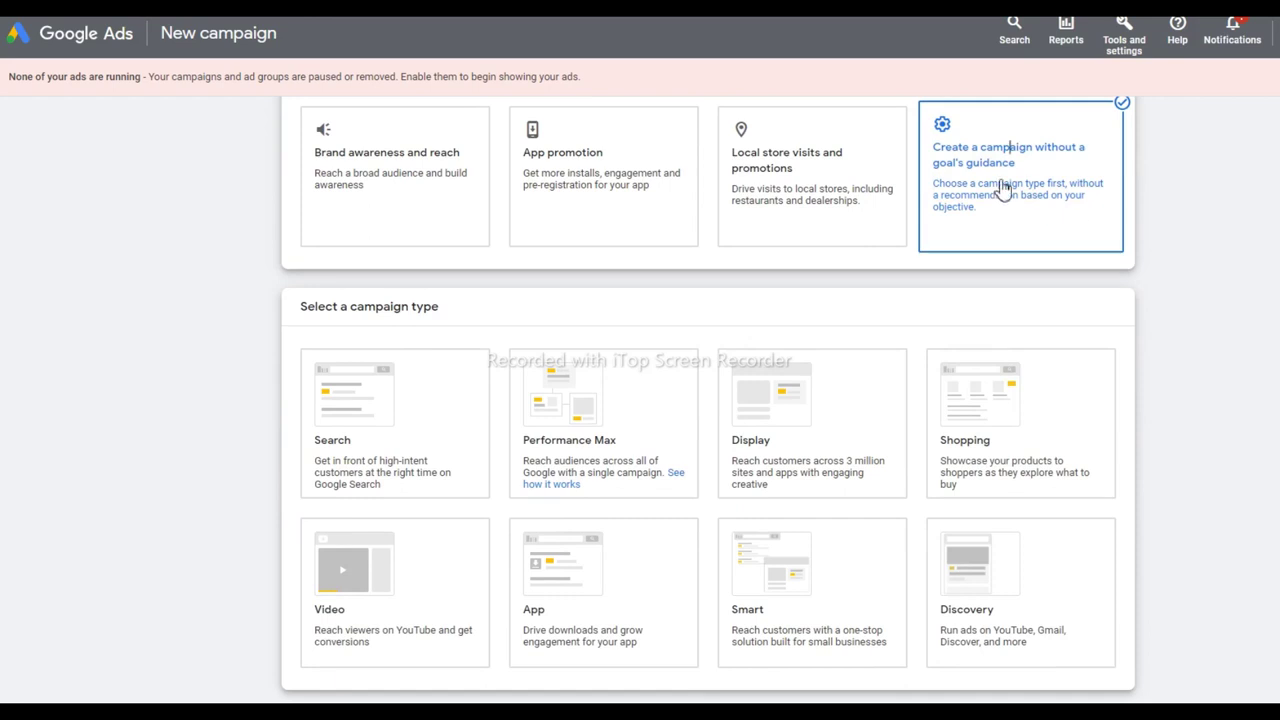
scroll(1003, 190, "down", 1)
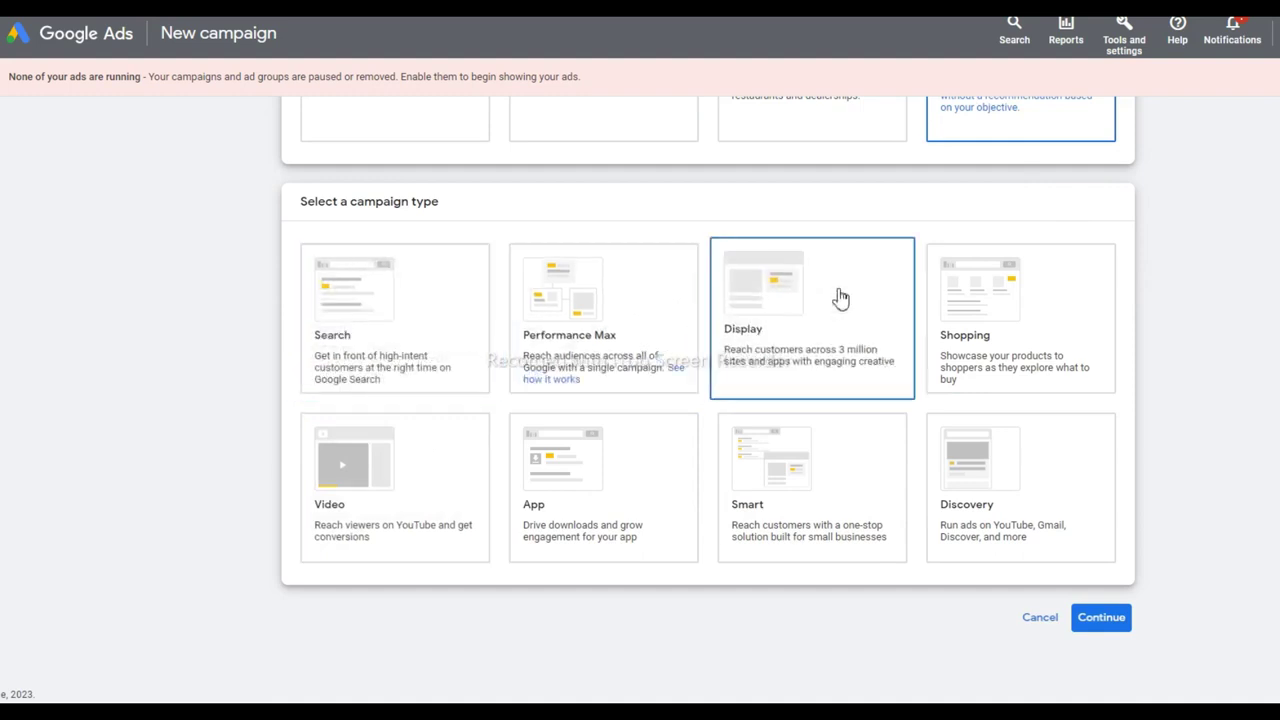
- Try the Shopping and Video campaign types, checking Shopping's conversion goals and the video campaign subtypes
left_click(1022, 296)
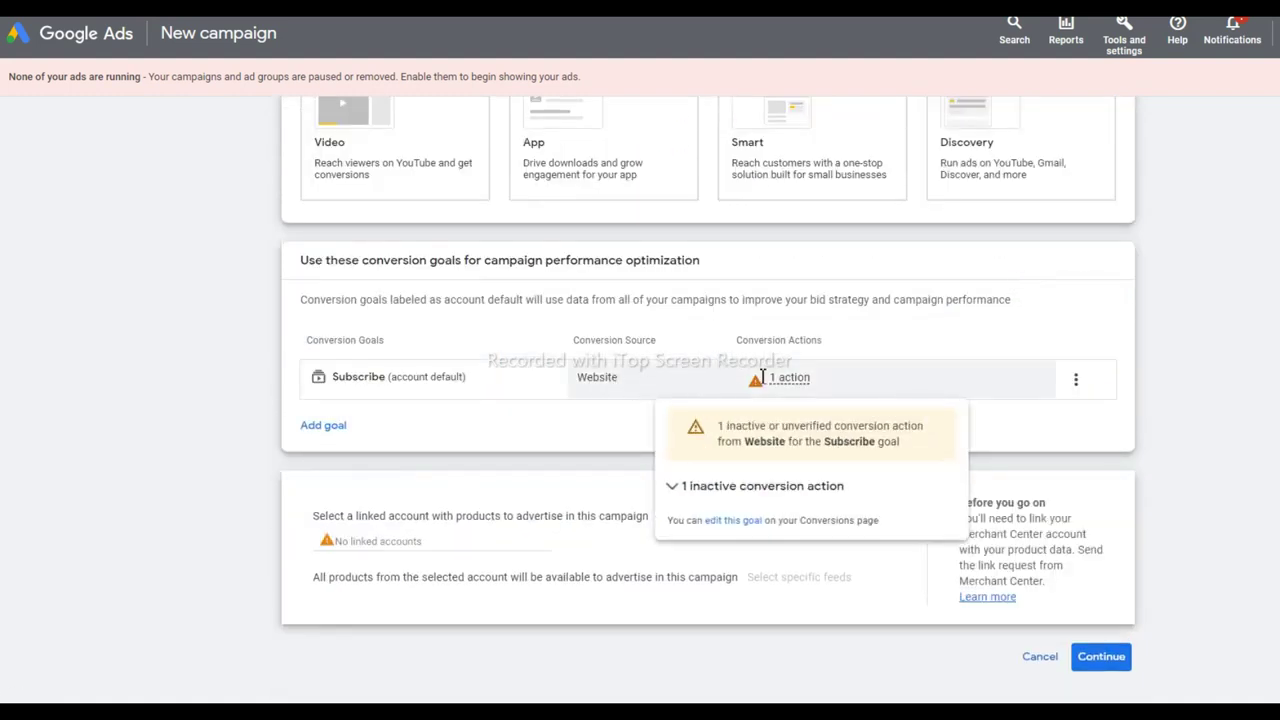
scroll(762, 377, "up", 2)
left_click(401, 309)
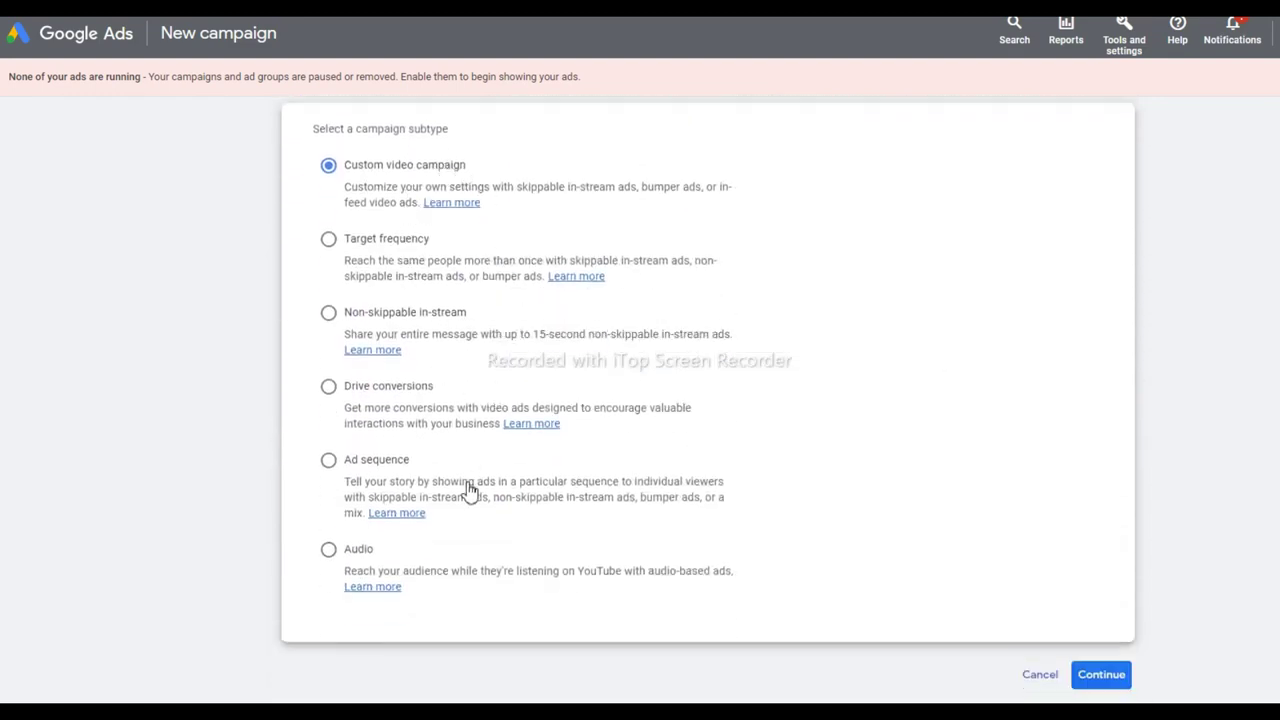
scroll(469, 490, "up", 3)
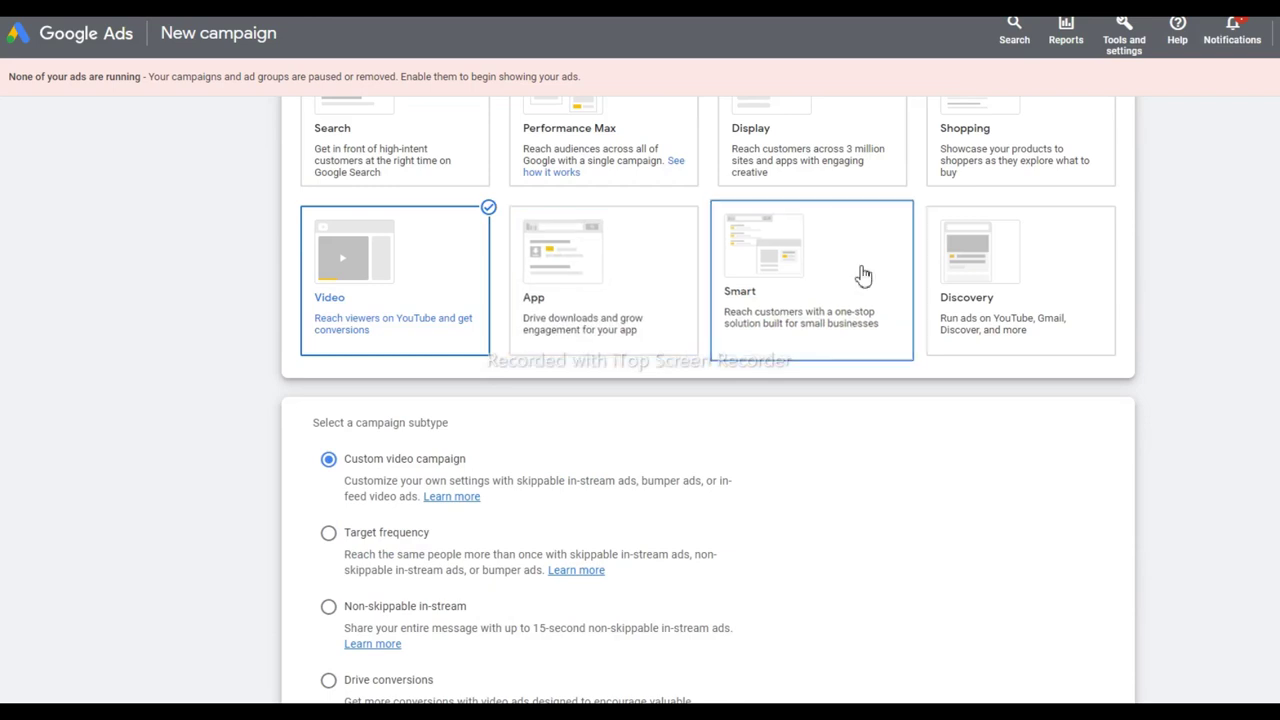
scroll(1005, 300, "up", 1)
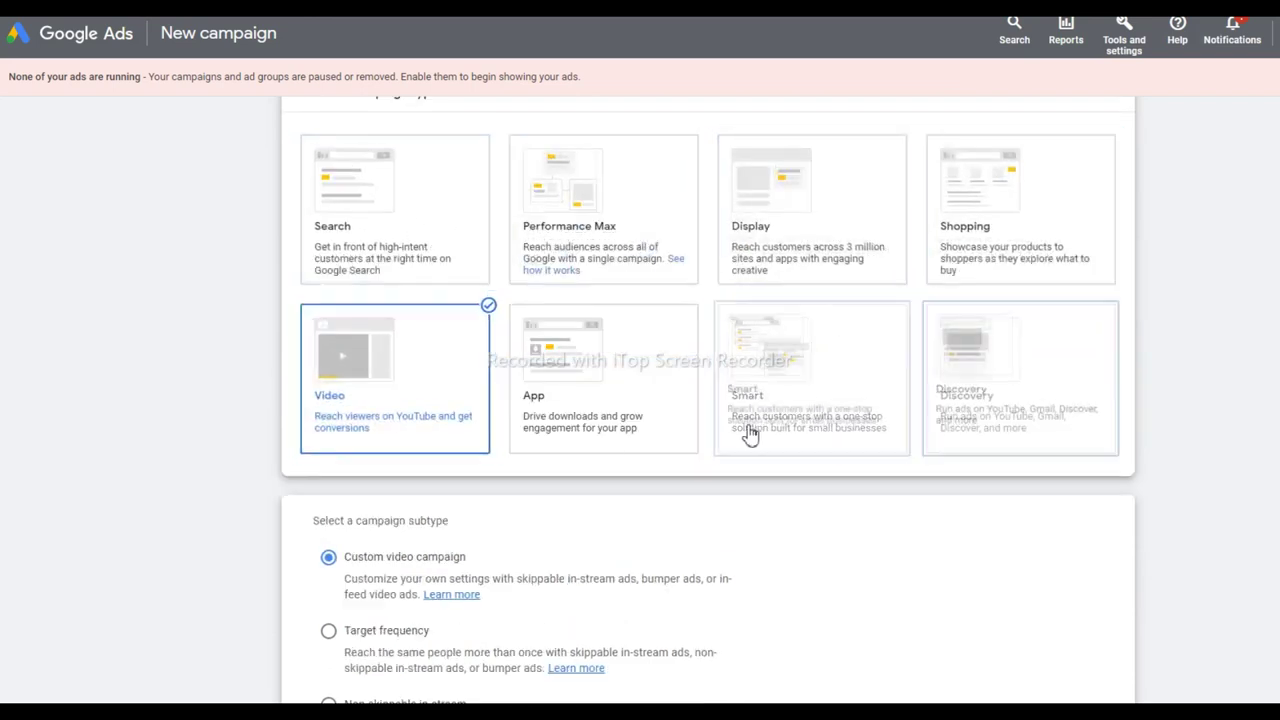
- Switch the campaign type to Performance Max and check its conversion goals and conversion action details
left_click(668, 191)
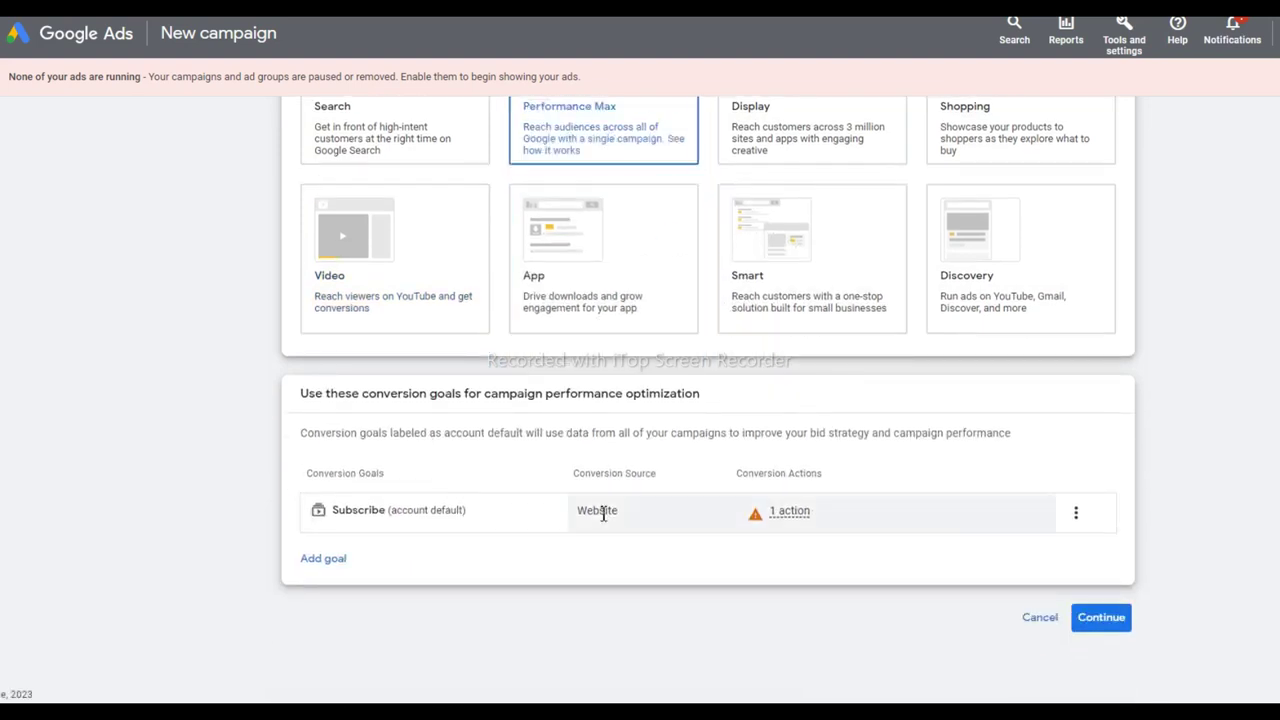
mouse_move(603, 513)
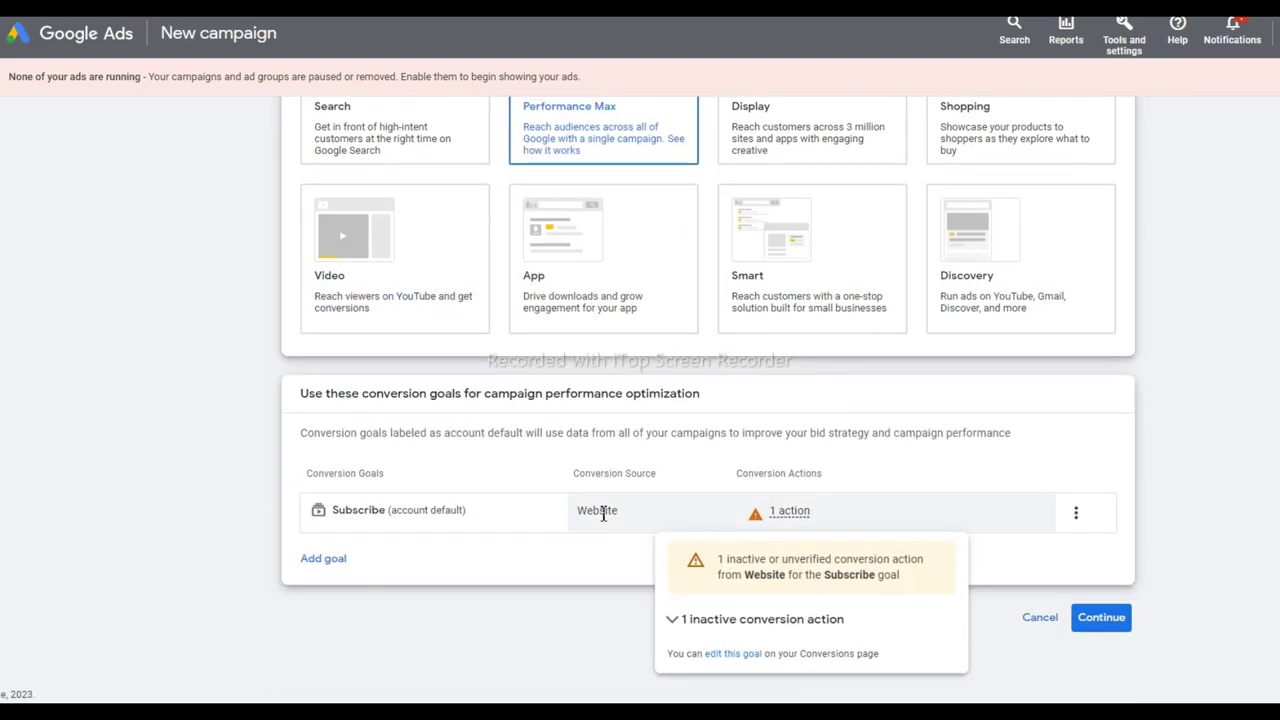
scroll(601, 516, "up", 1)
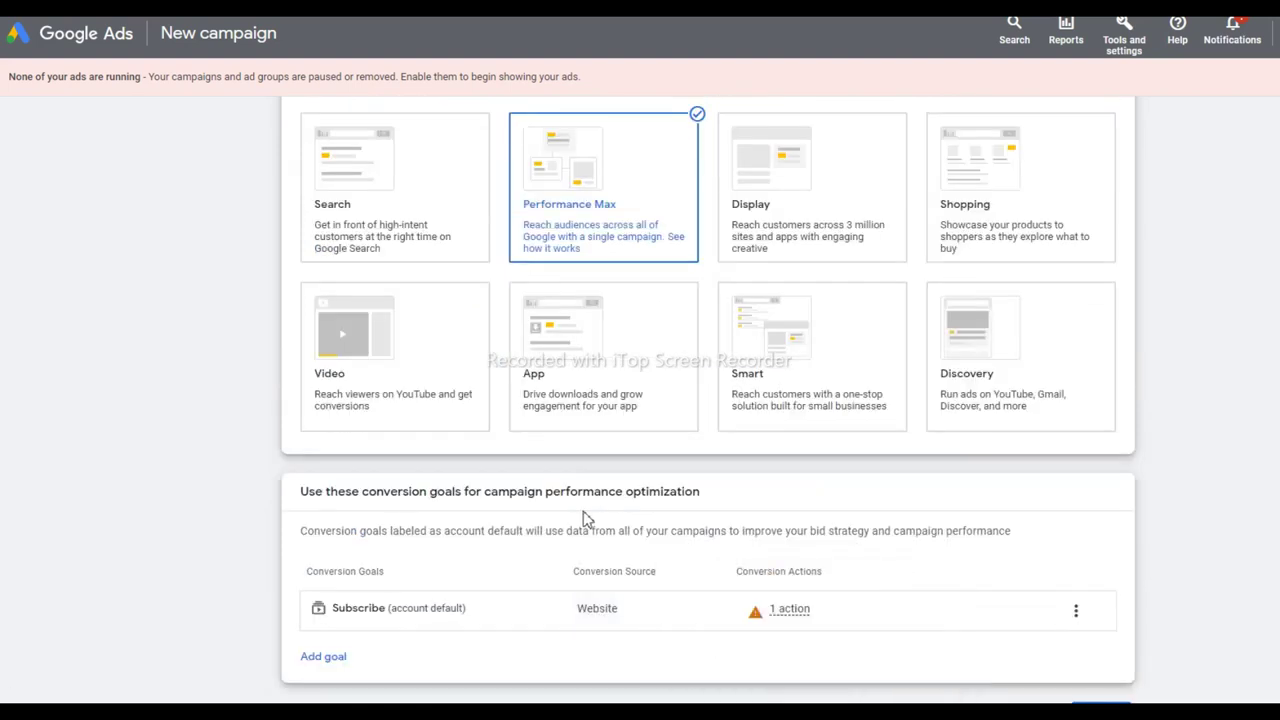
scroll(588, 518, "up", 1)
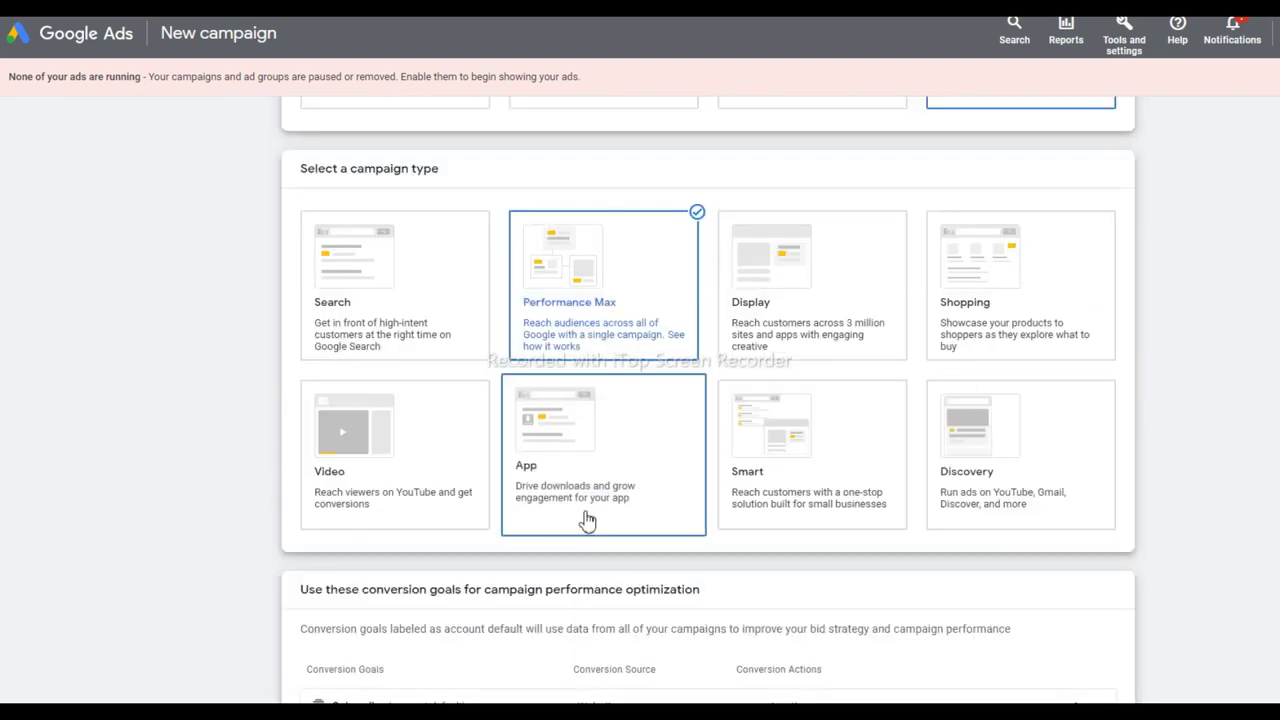
- Compare the available campaign objectives with the campaign types offered without a goal's guidance
scroll(588, 520, "up", 5)
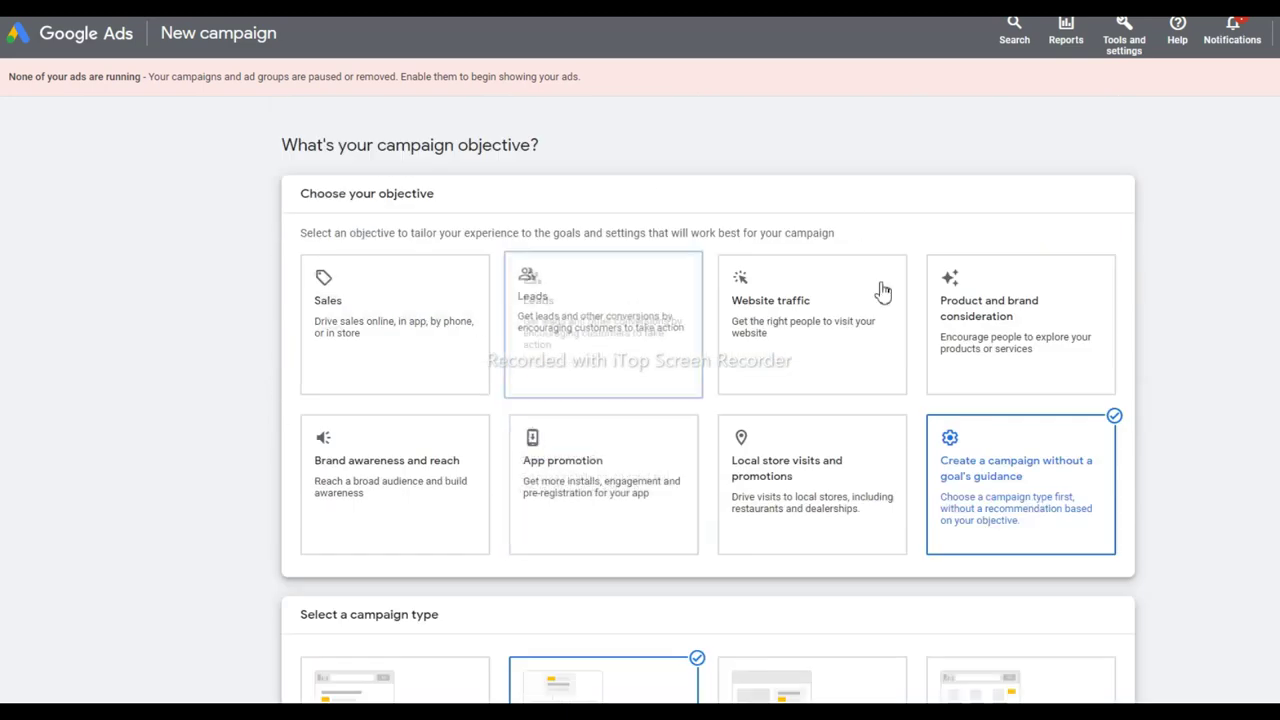
scroll(716, 399, "down", 2)
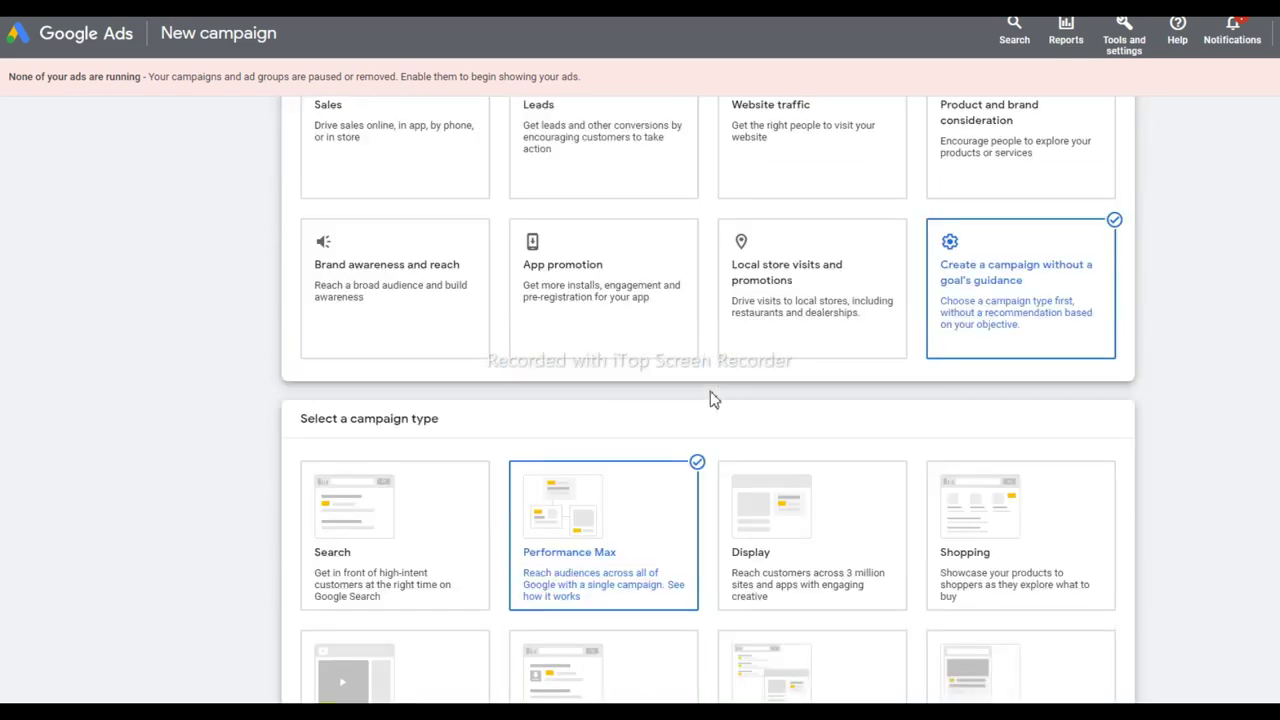
scroll(703, 391, "down", 1)
scroll(1083, 354, "up", 2)
scroll(1156, 342, "up", 1)
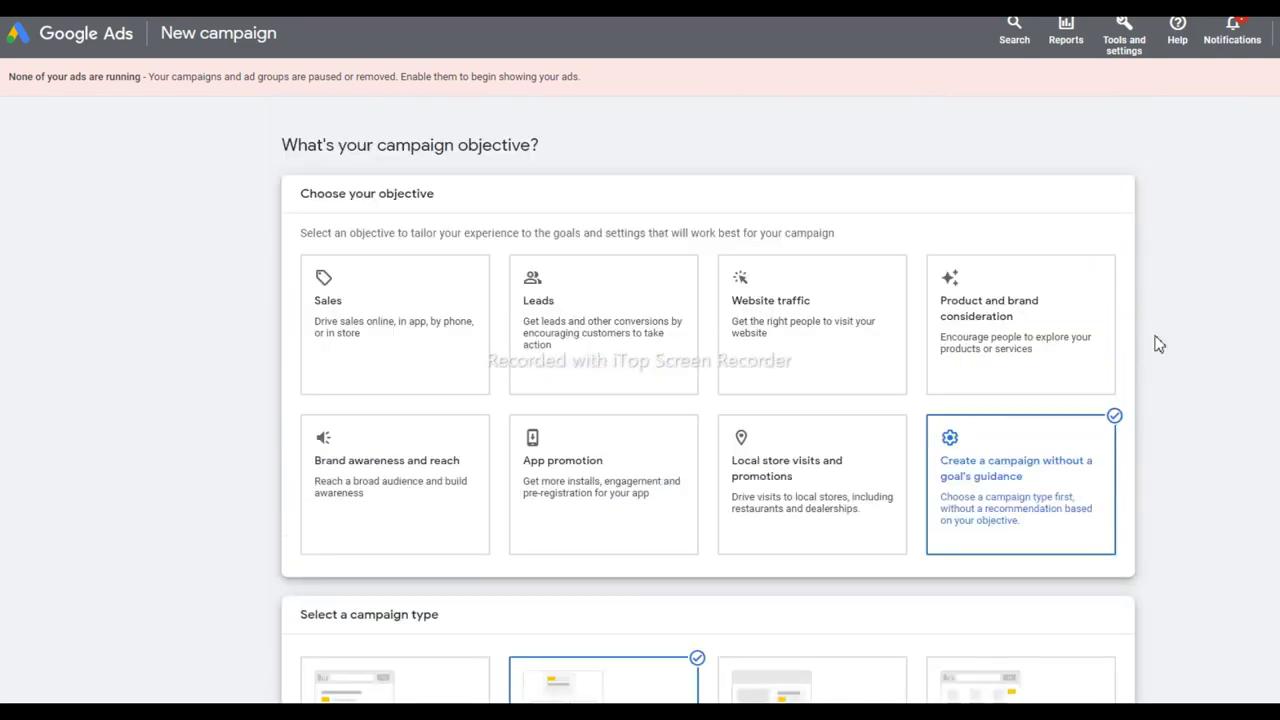
scroll(1157, 343, "down", 3)
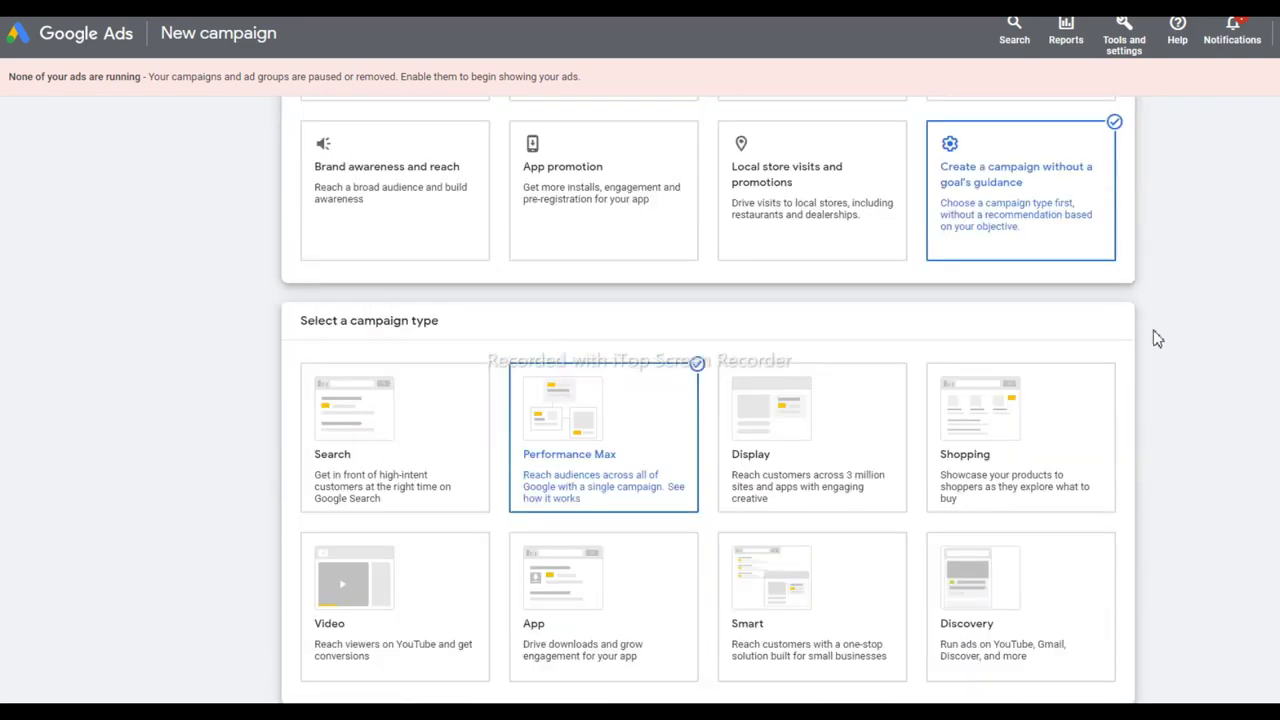
scroll(1160, 300, "up", 3)
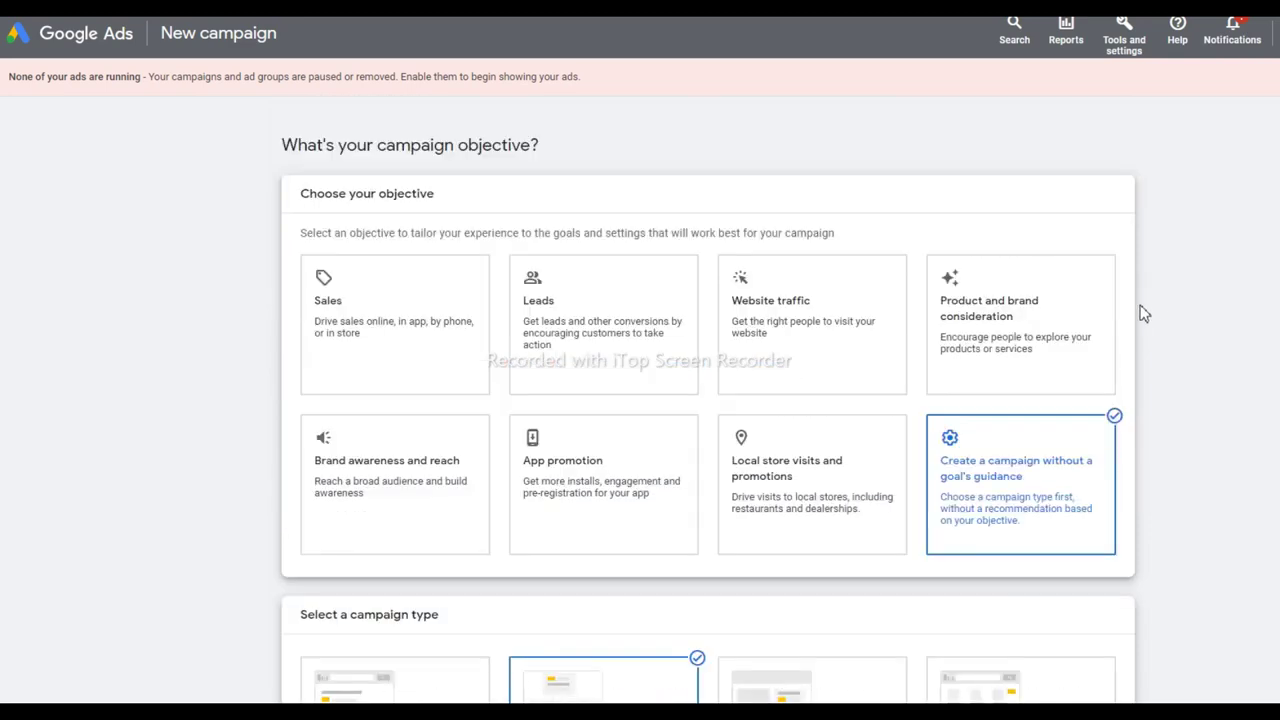
scroll(1216, 326, "down", 5)
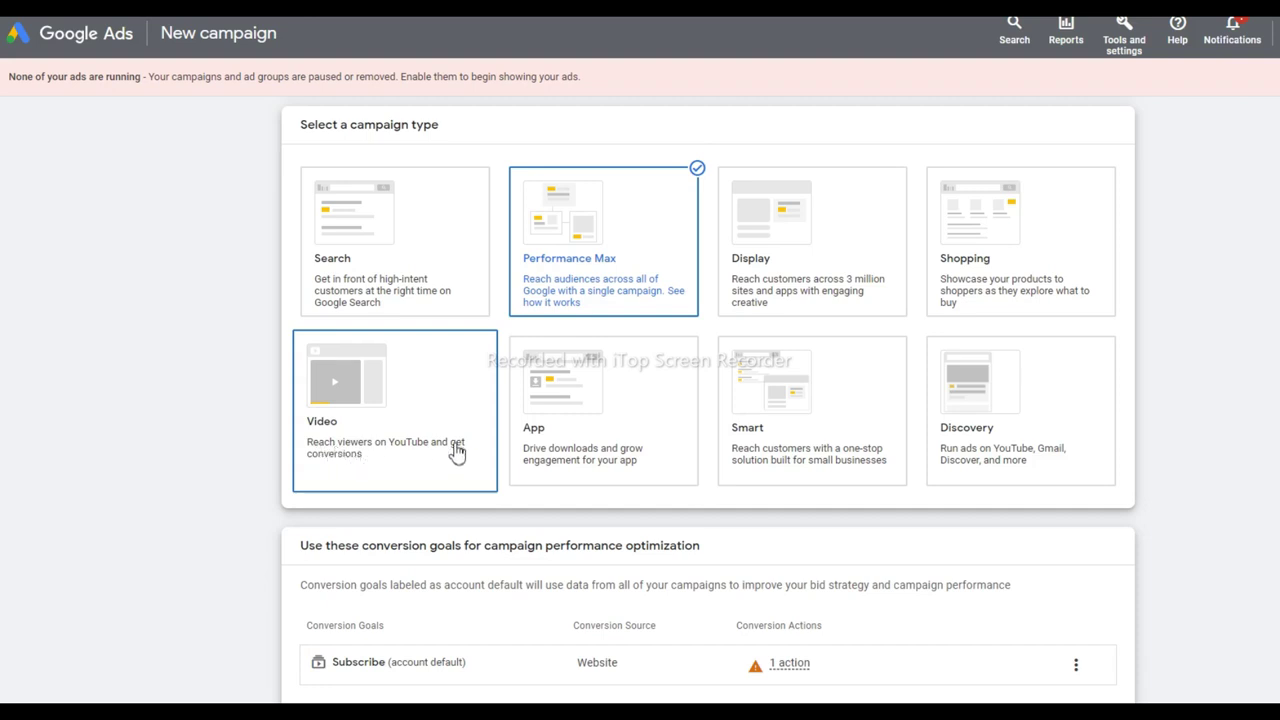
- Choose the Video campaign type with the Custom video campaign subtype and continue to the campaign settings
left_click(420, 369)
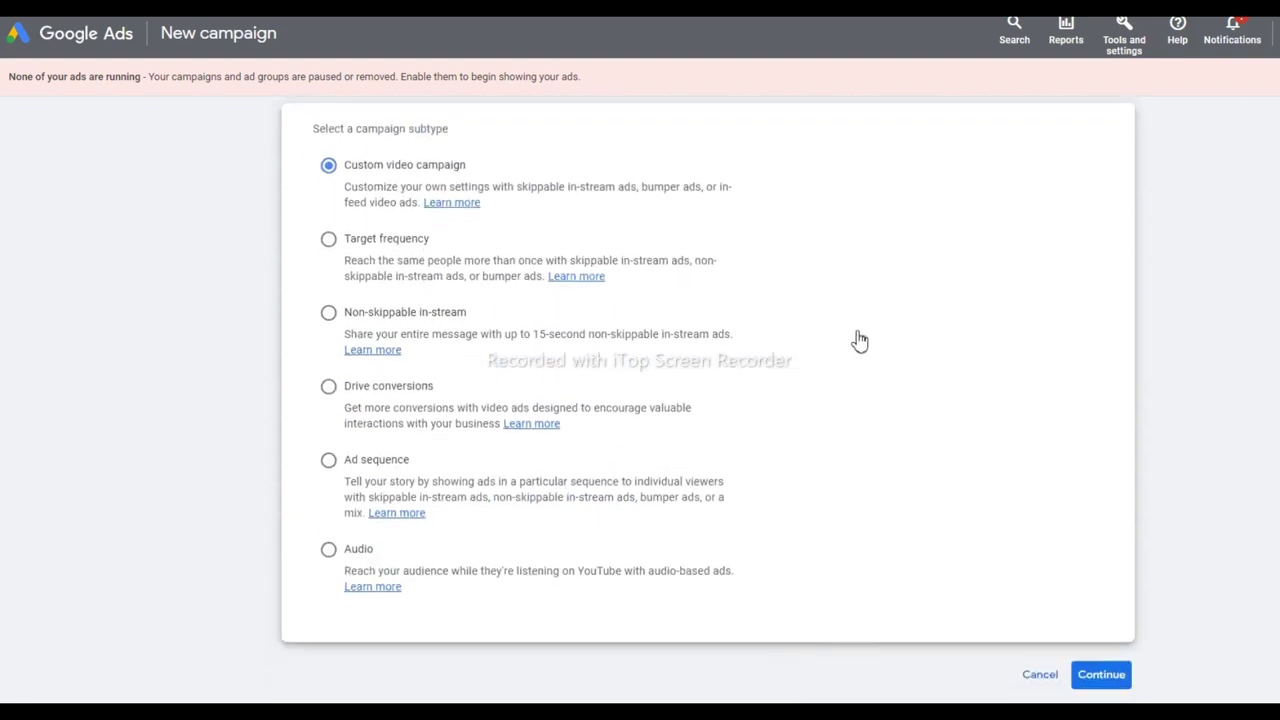
scroll(867, 379, "up", 3)
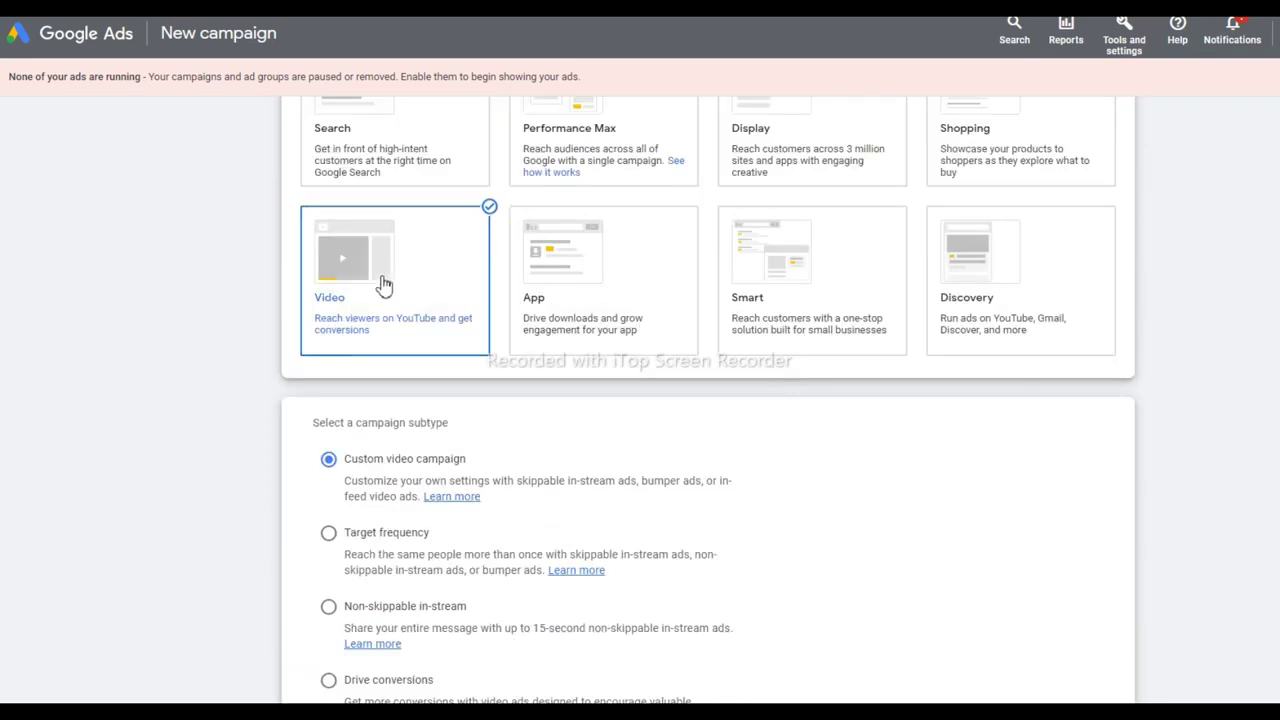
scroll(422, 305, "down", 3)
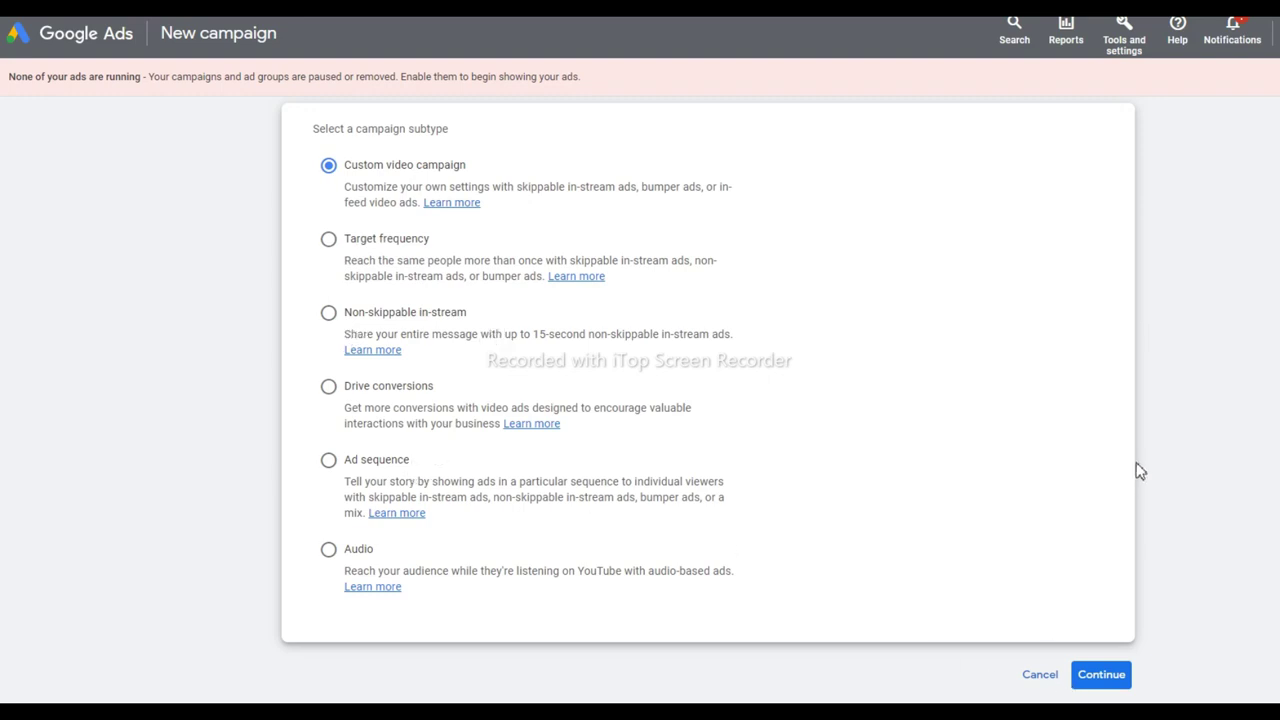
scroll(1141, 469, "down", 1)
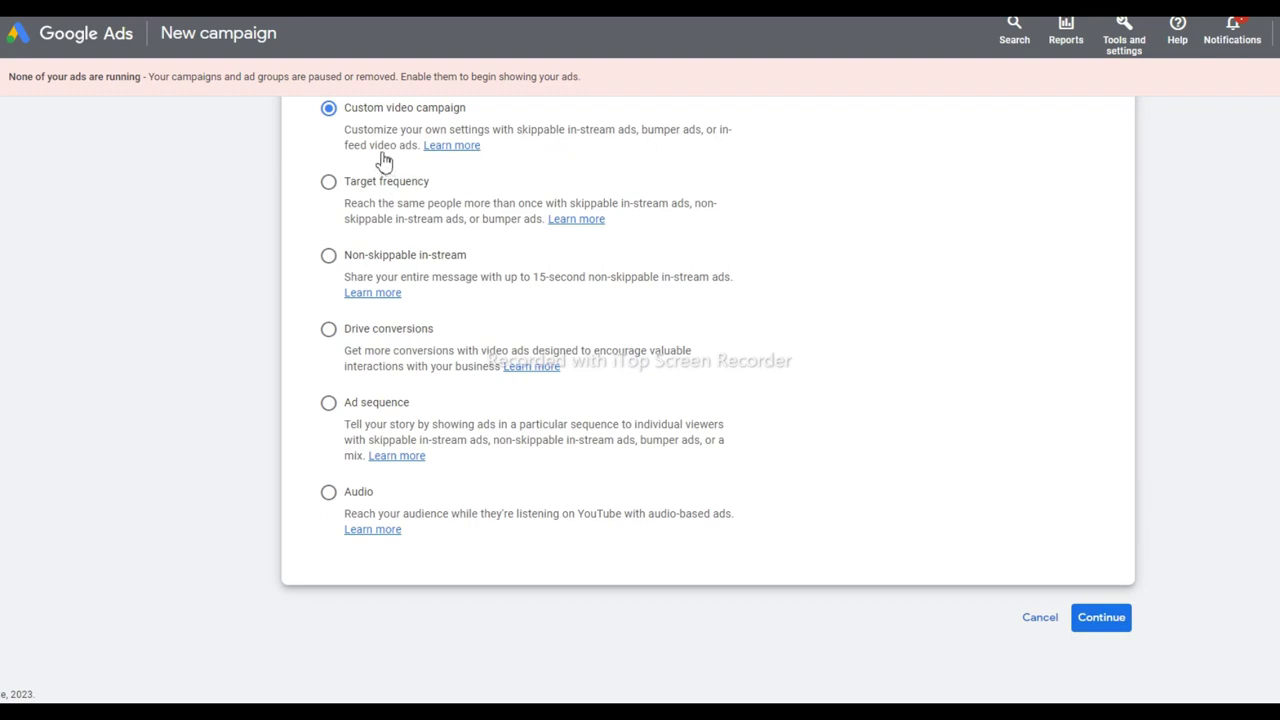
scroll(780, 249, "up", 1)
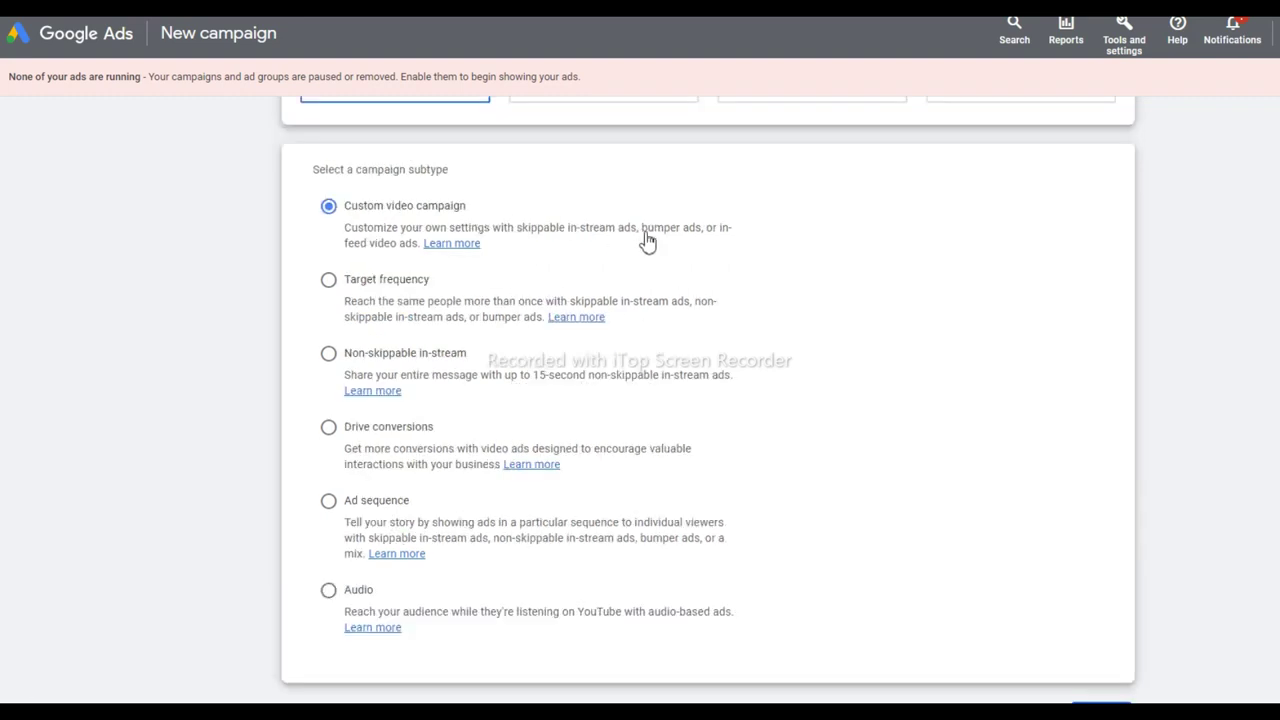
scroll(700, 235, "down", 1)
left_click(1105, 620)
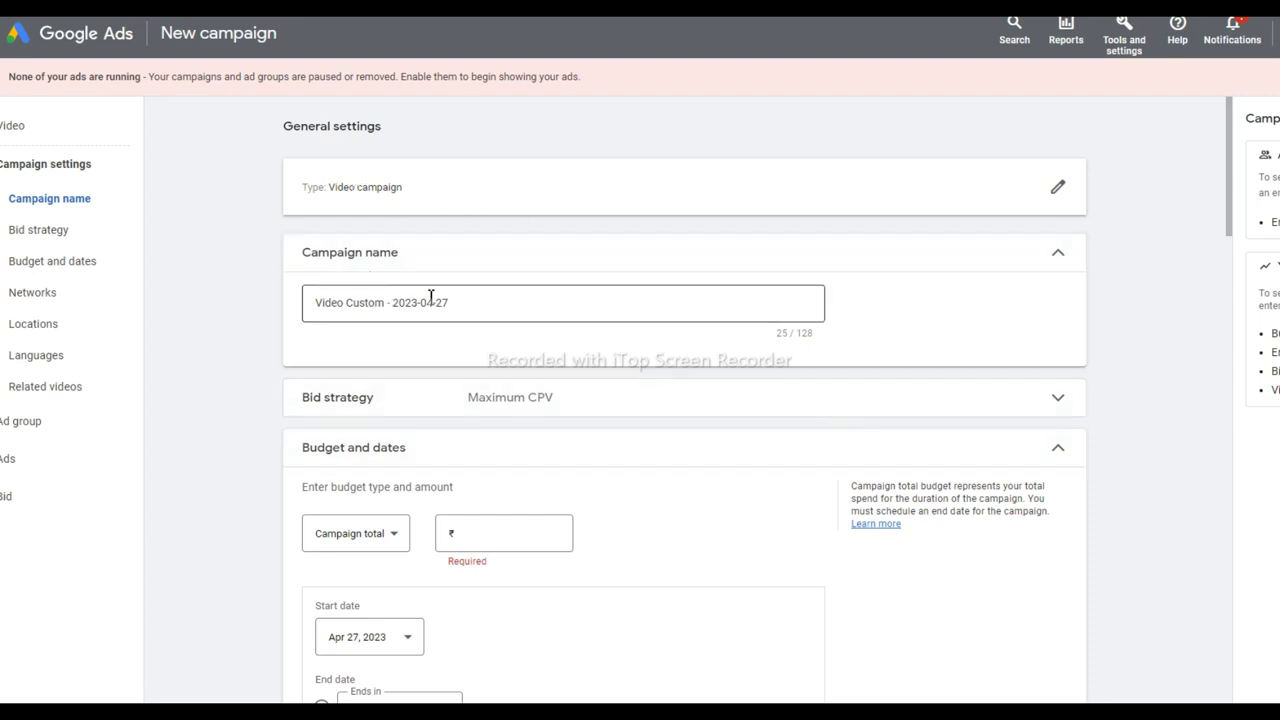
- Expand the bid strategy settings, try Target CPM, and set the strategy back to Maximum CPV
scroll(346, 311, "down", 1)
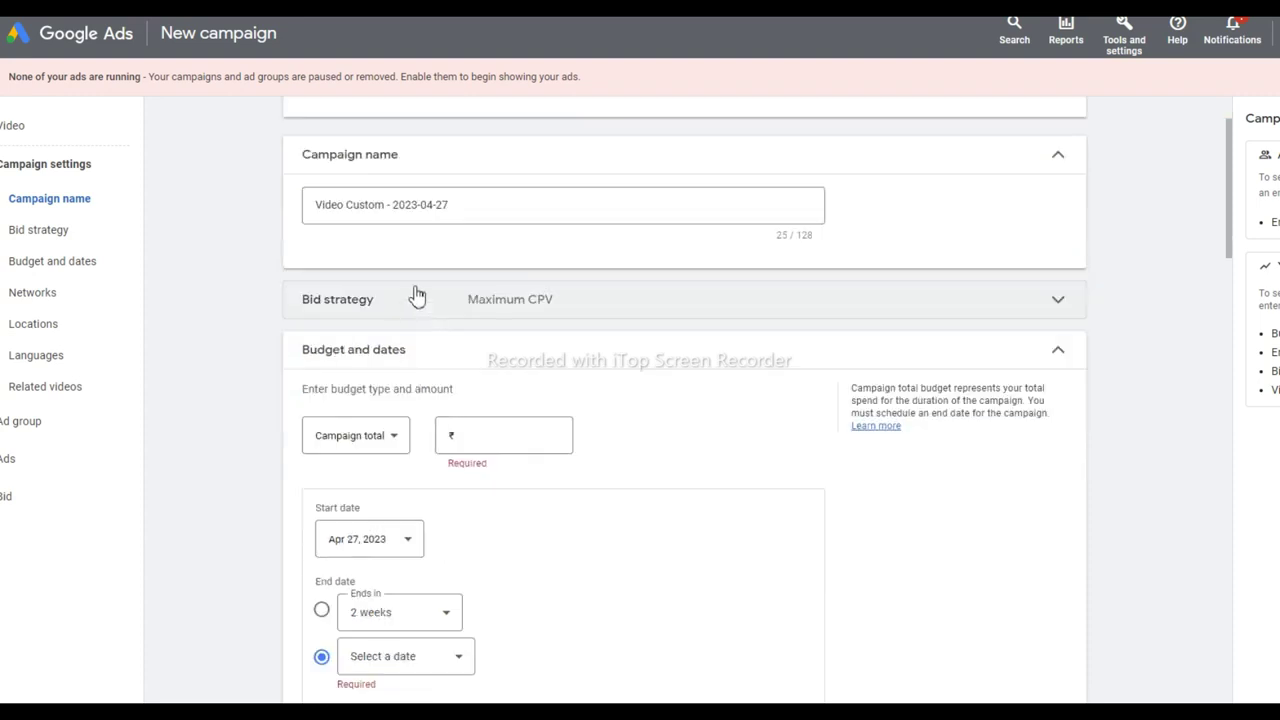
scroll(455, 202, "down", 1)
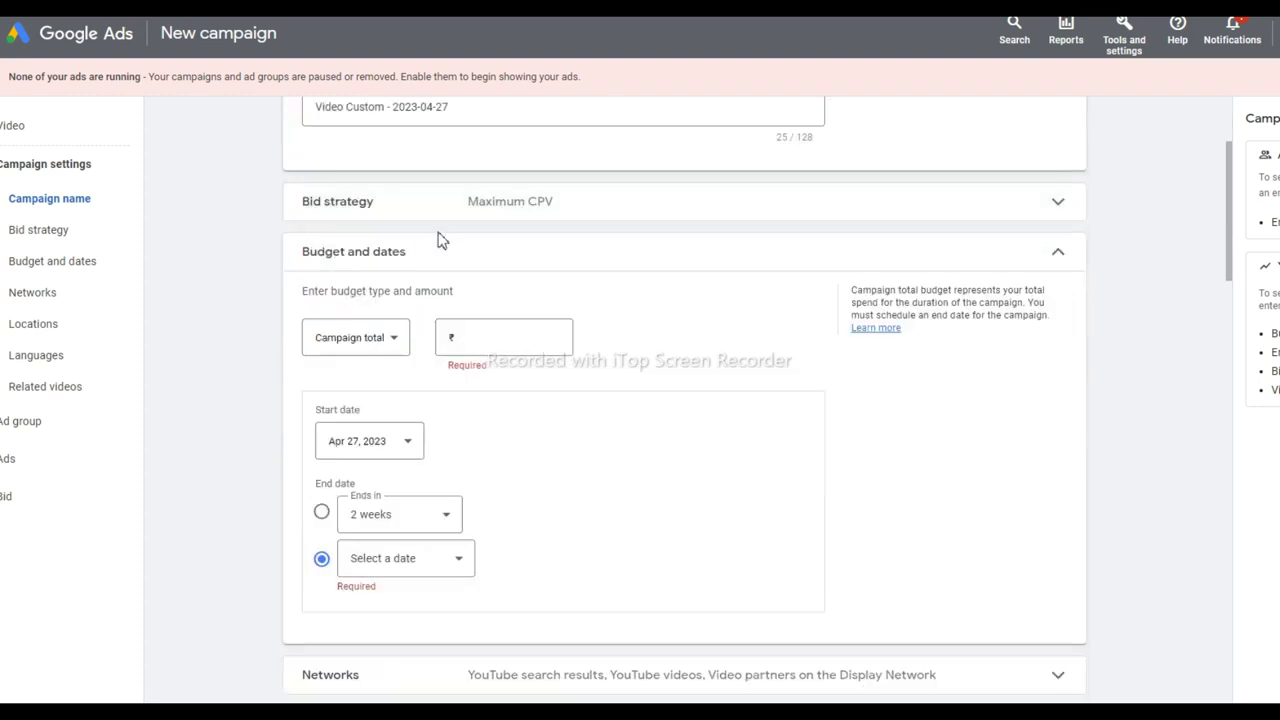
left_click(951, 212)
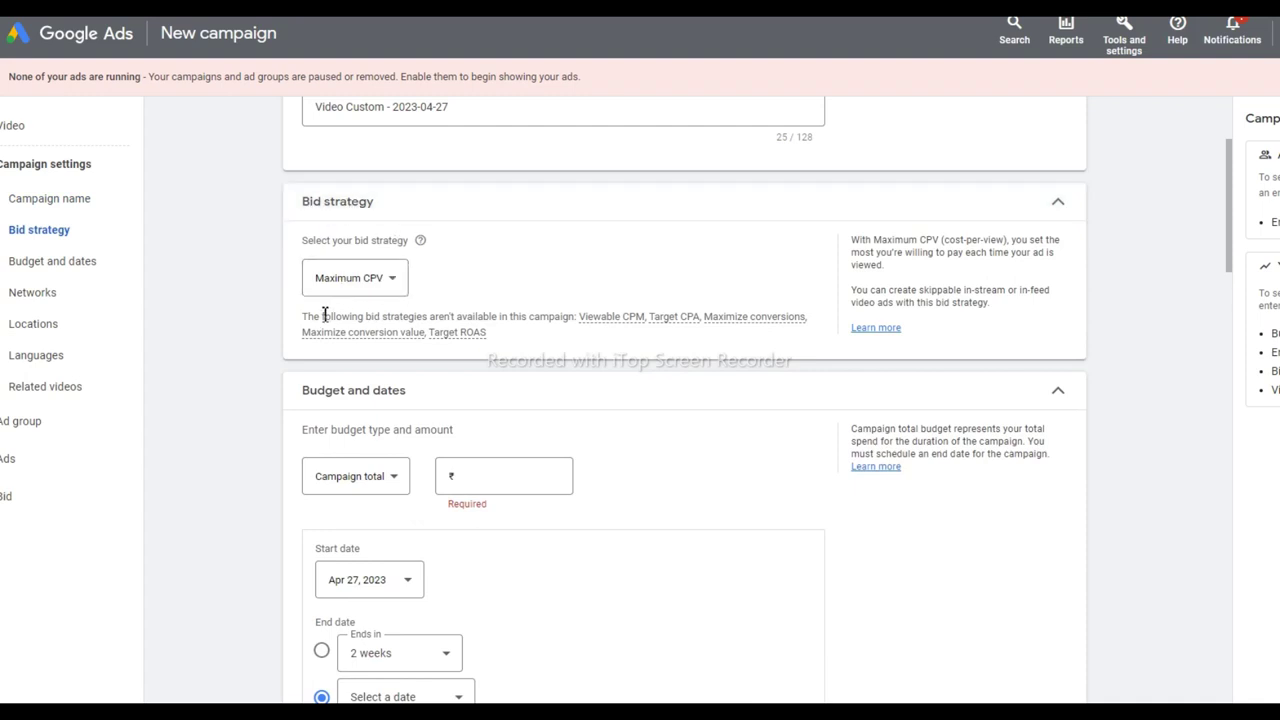
left_click(374, 281)
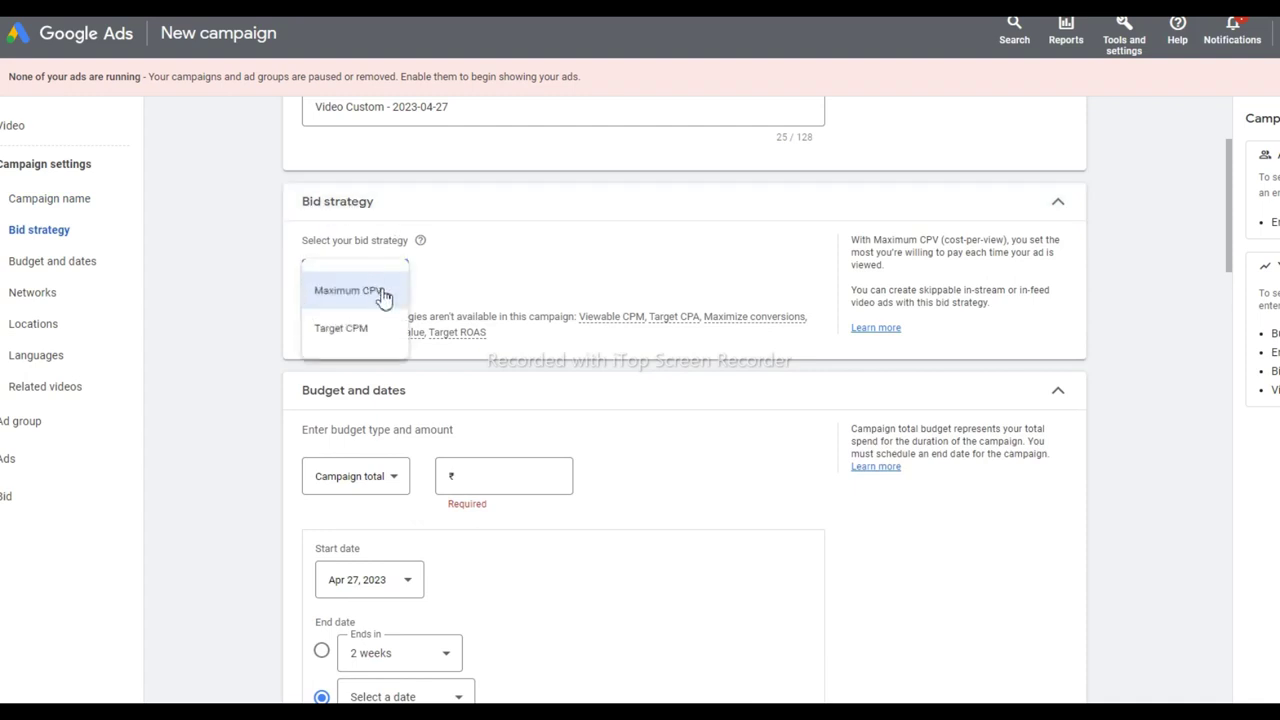
left_click(386, 241)
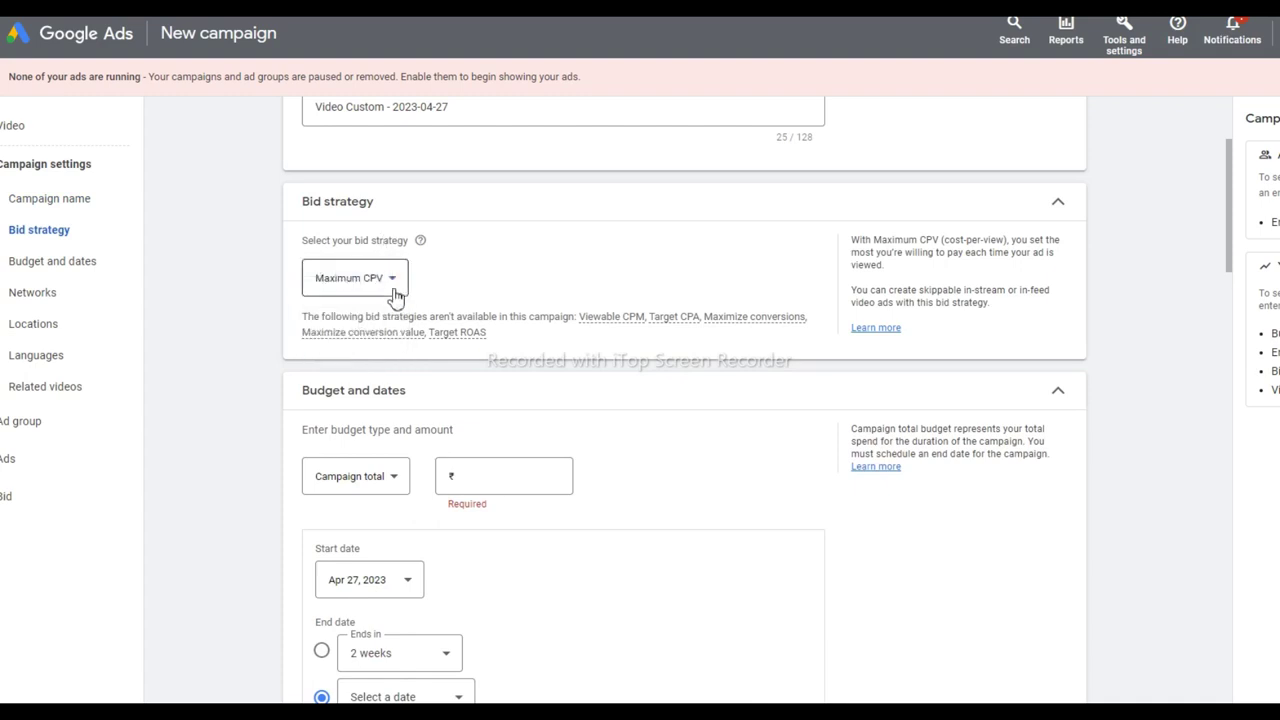
left_click(391, 283)
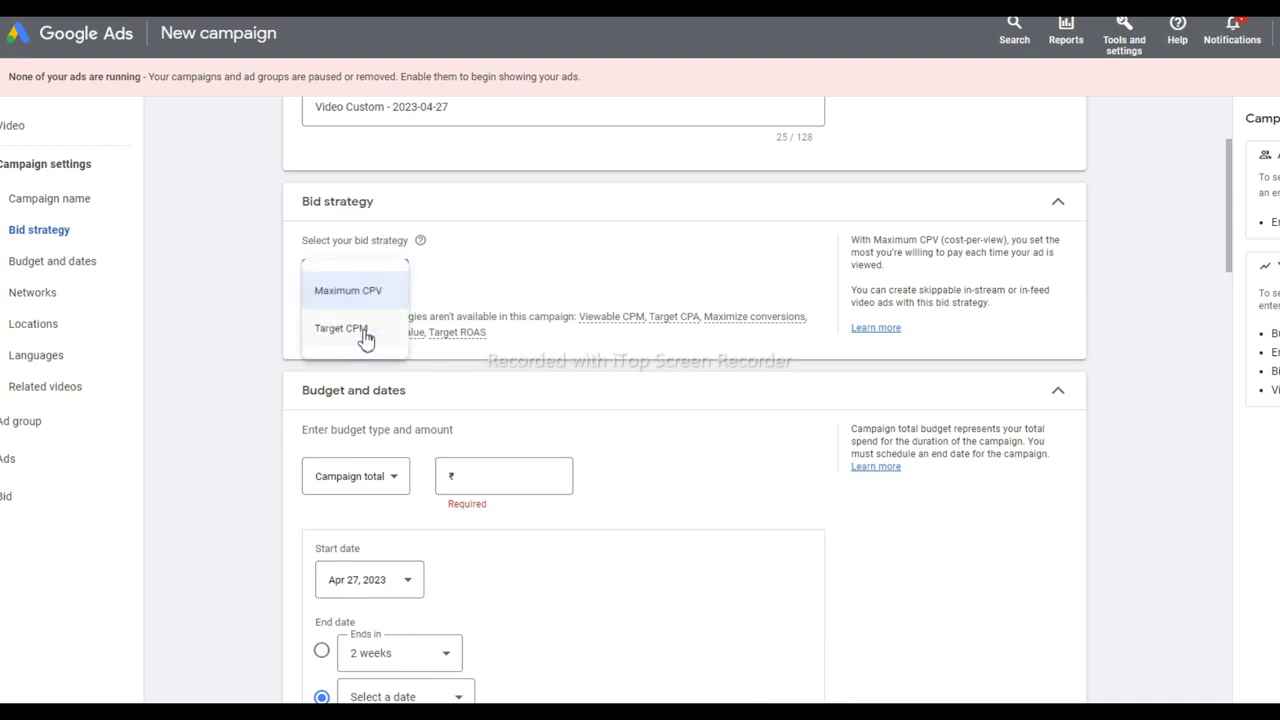
left_click(366, 338)
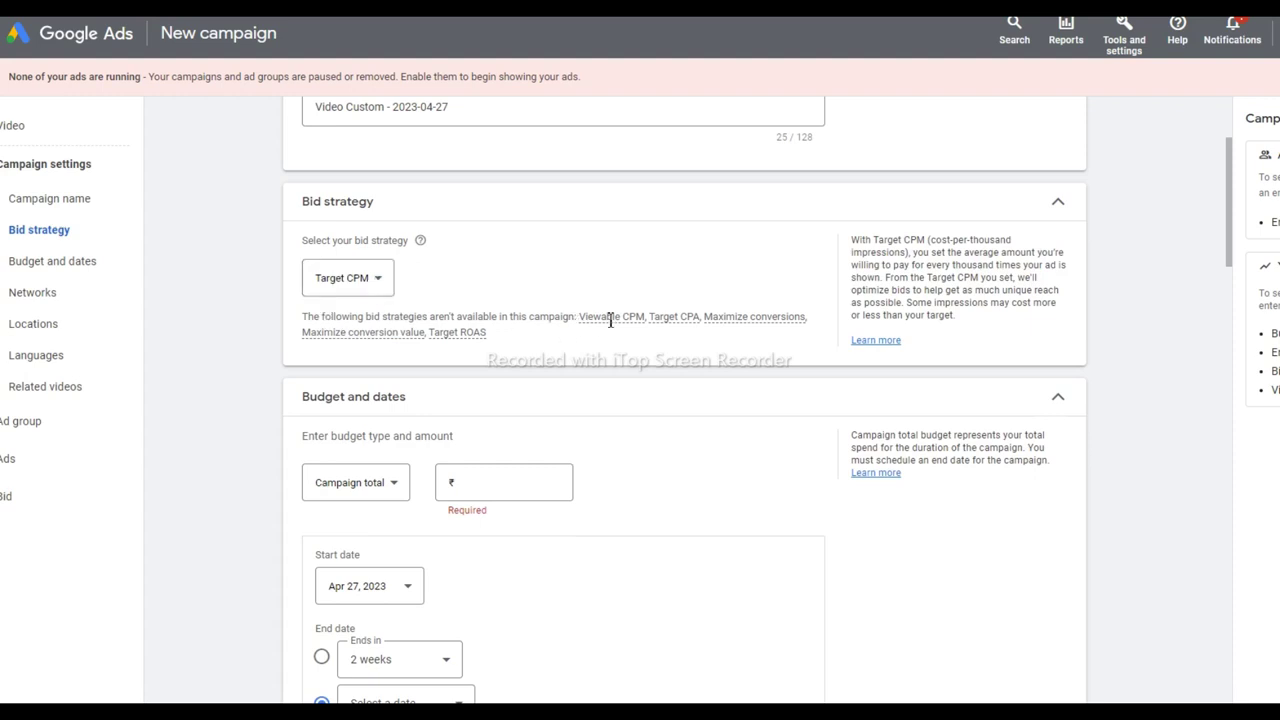
left_click(388, 284)
left_click(366, 291)
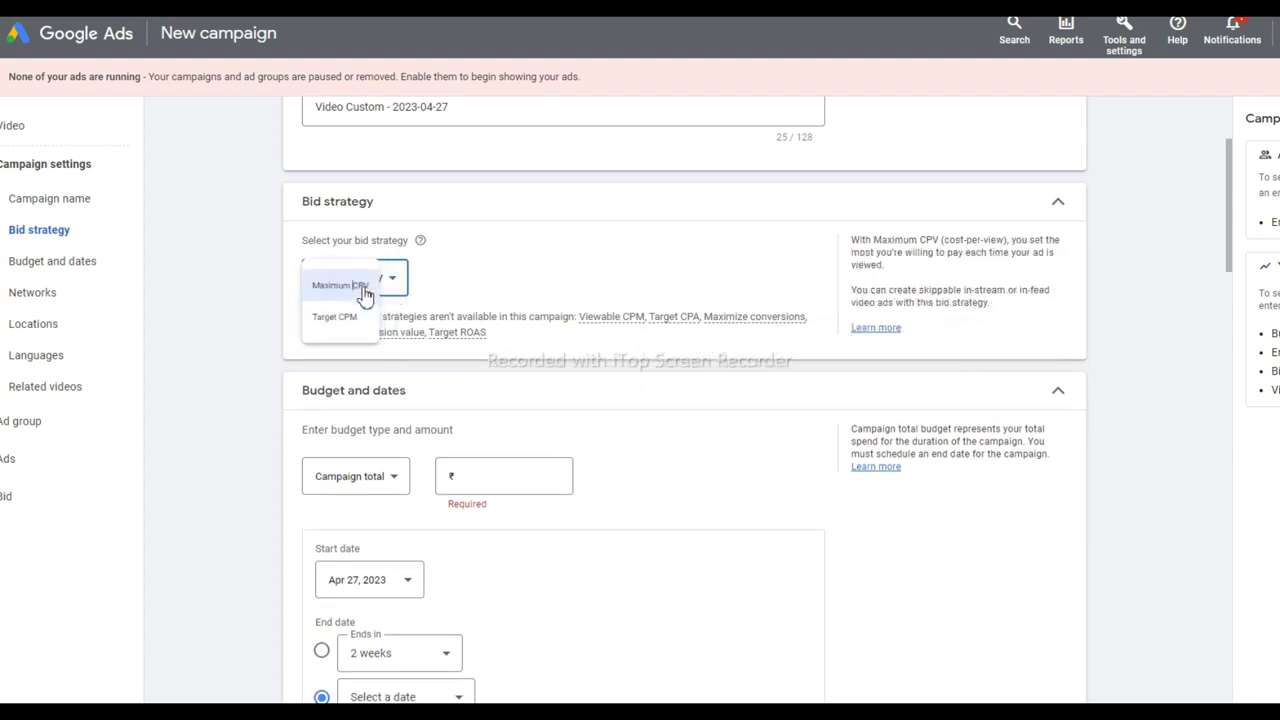
- Set the campaign total budget to ₹5,000 and look over the campaign's start and end date settings
scroll(590, 295, "down", 2)
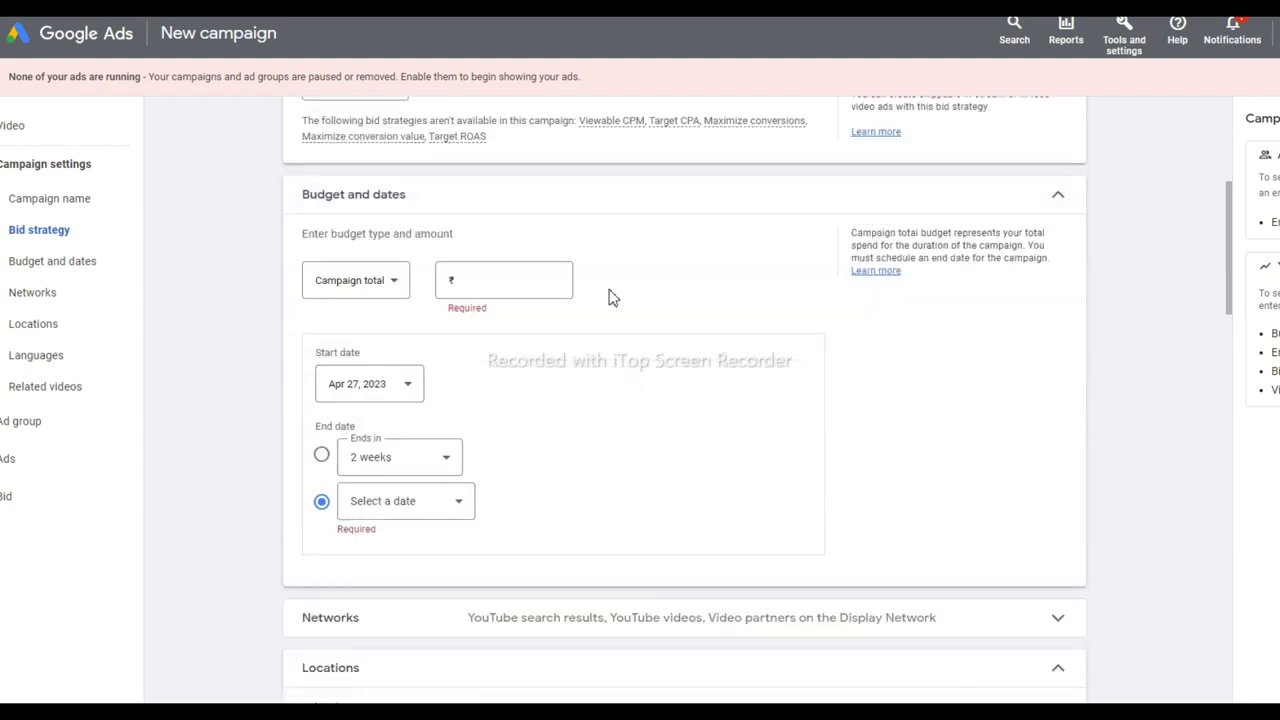
left_click(507, 285)
type("5000")
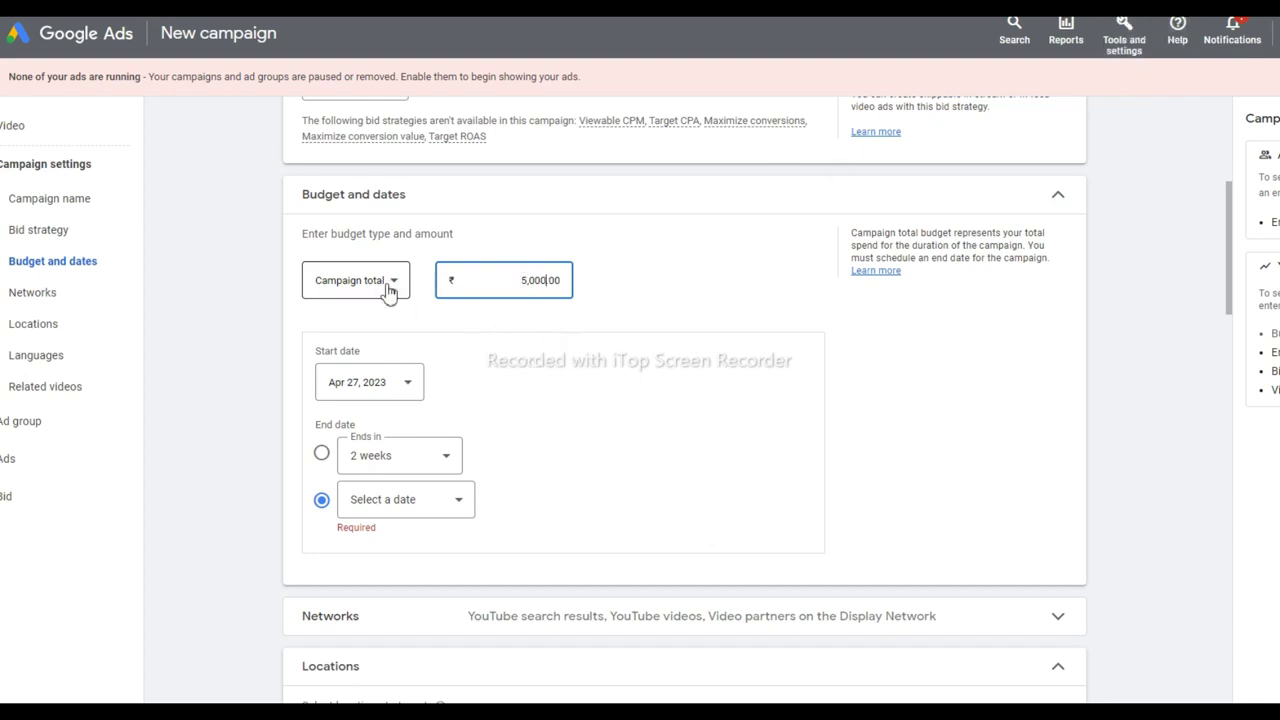
left_click_drag(520, 281, 553, 281)
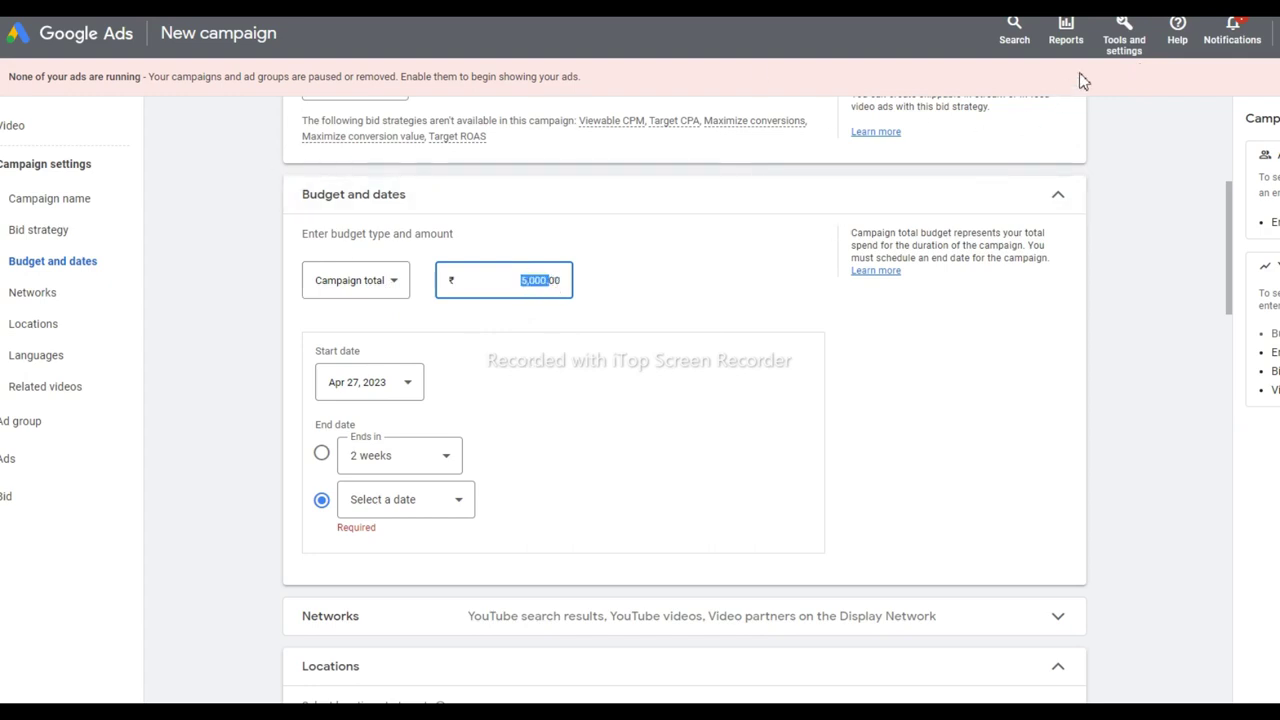
left_click_drag(541, 283, 583, 287)
scroll(556, 300, "down", 1)
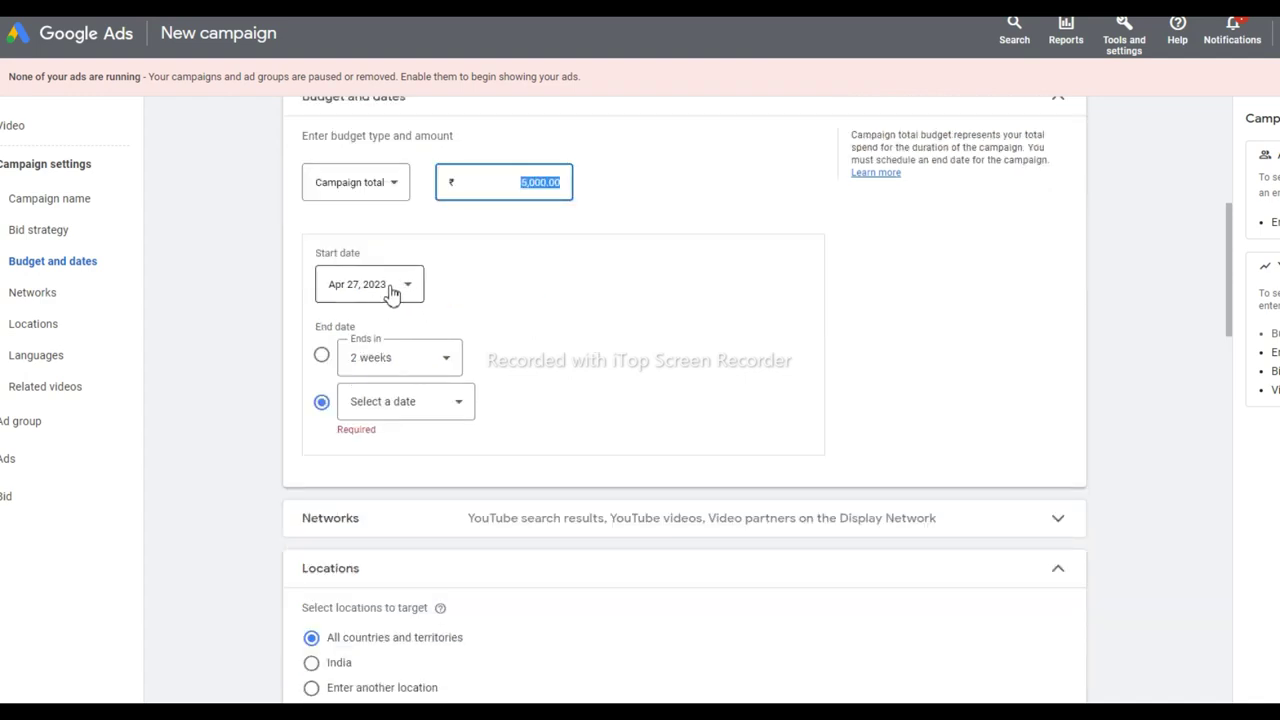
- Set the campaign's end date to 2 weeks after the start date
scroll(389, 294, "down", 2)
scroll(394, 294, "up", 2)
left_click(430, 364)
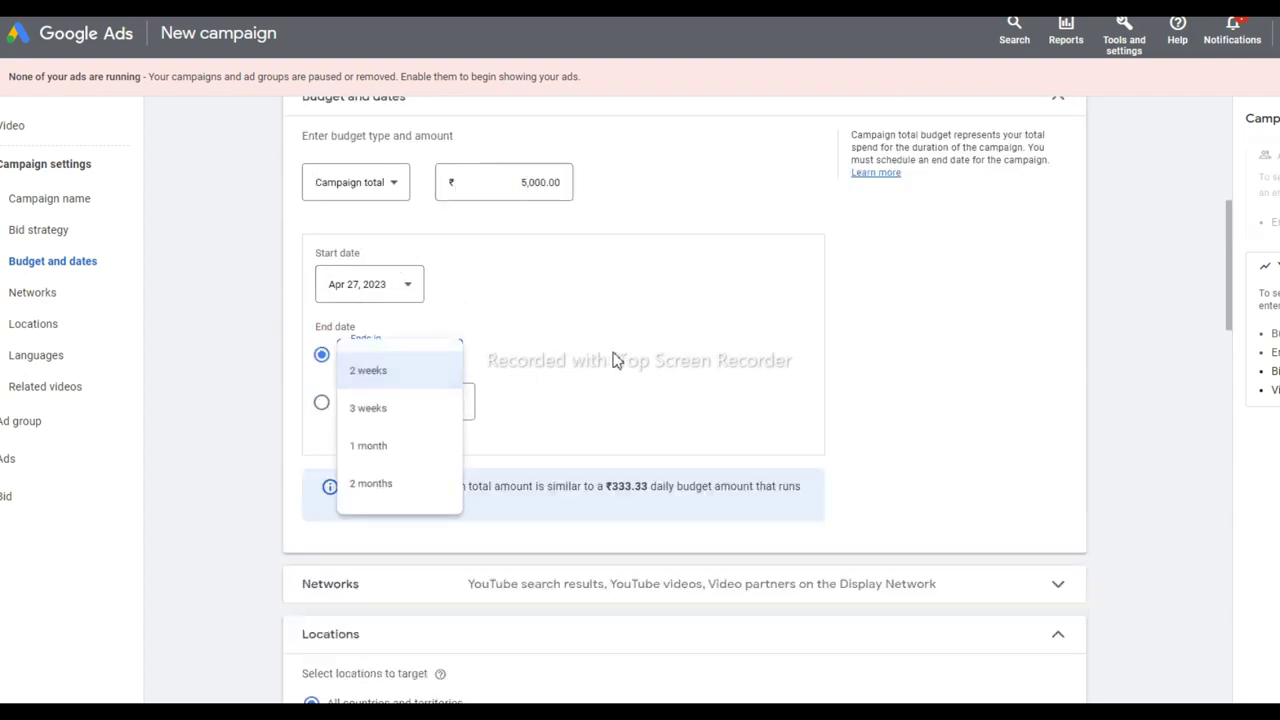
left_click(437, 371)
left_click(429, 360)
left_click(432, 368)
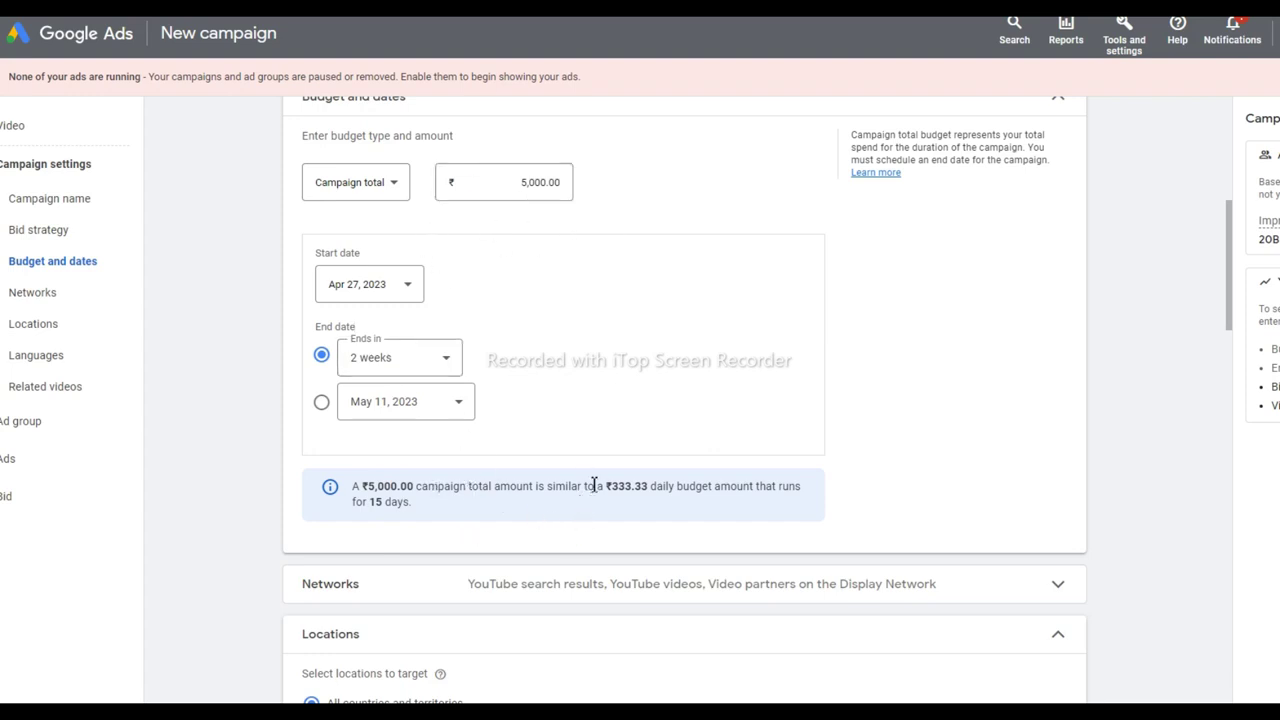
- Examine the note on the equivalent daily budget and run length against the campaign total and dates
left_click_drag(607, 486, 545, 515)
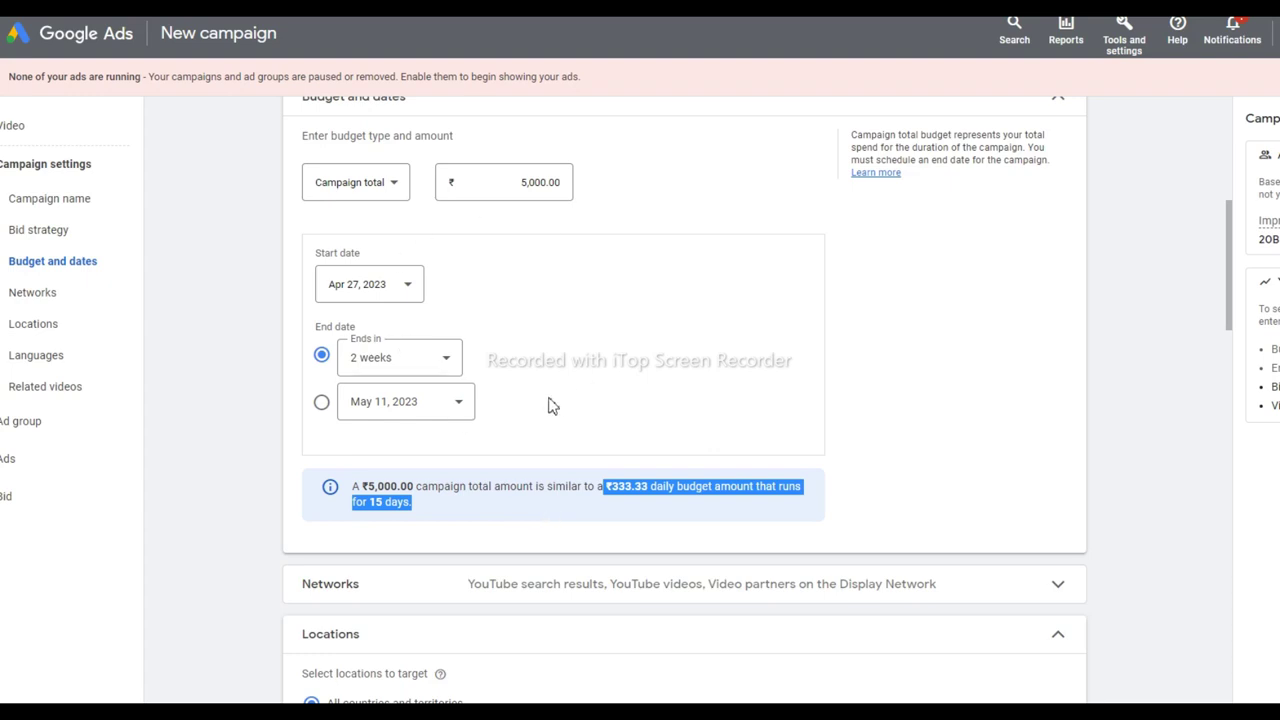
left_click(536, 486)
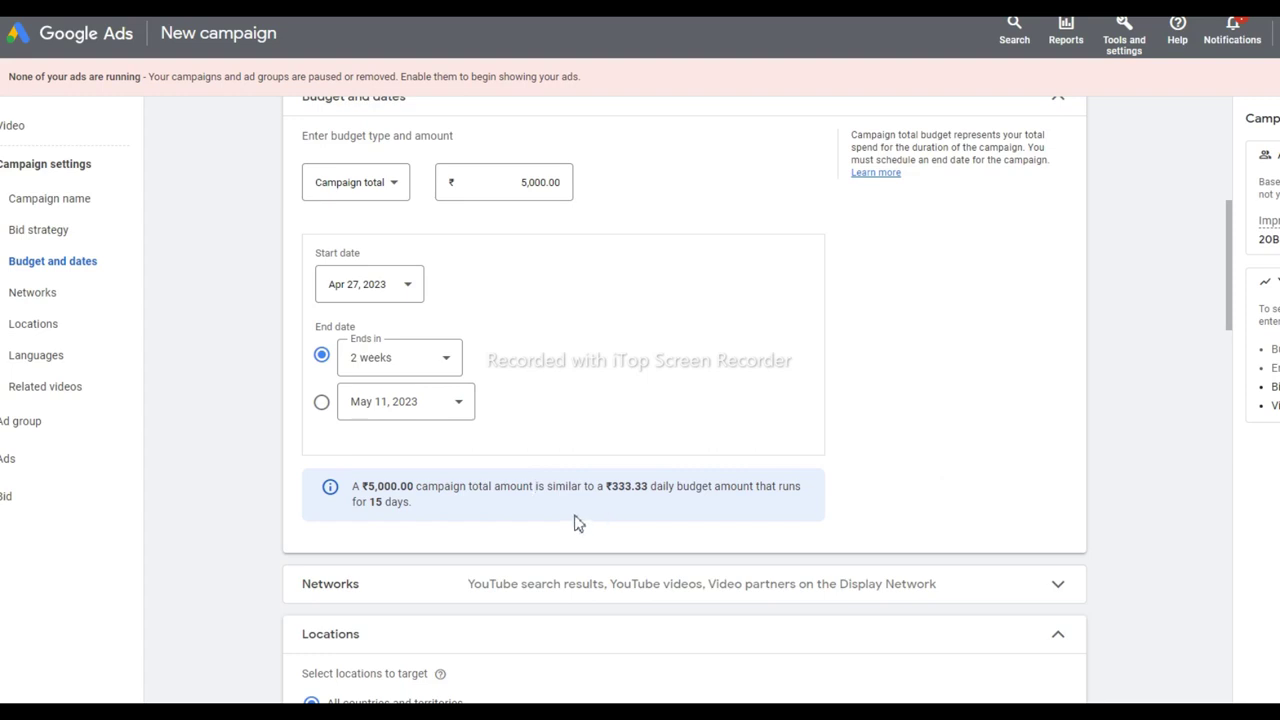
scroll(579, 508, "down", 2)
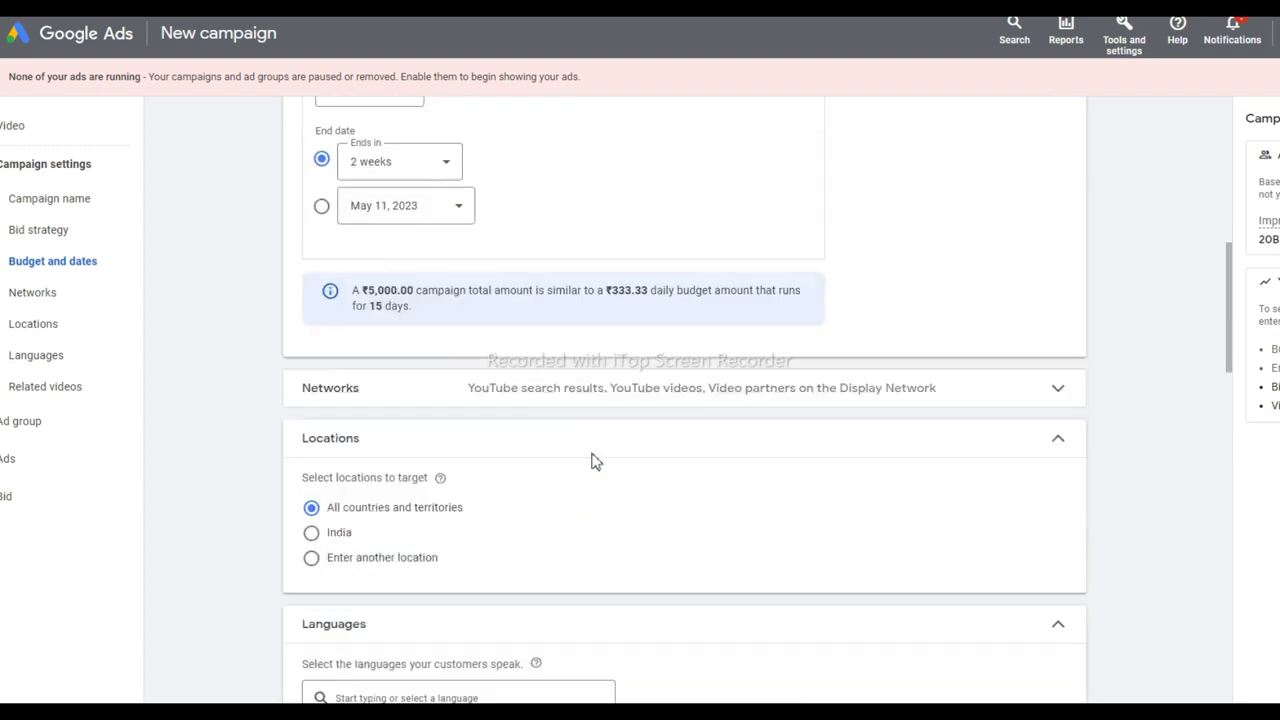
left_click_drag(380, 310, 414, 306)
left_click(457, 314)
scroll(470, 320, "up", 1)
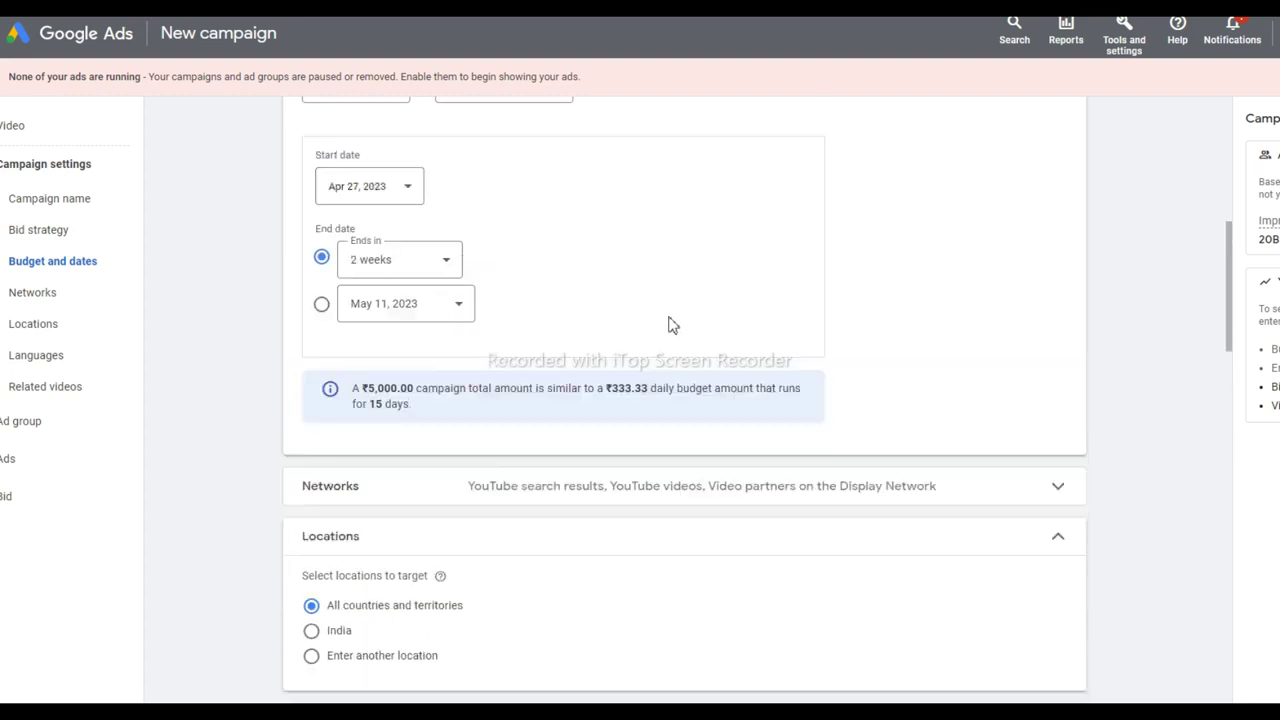
scroll(697, 318, "up", 1)
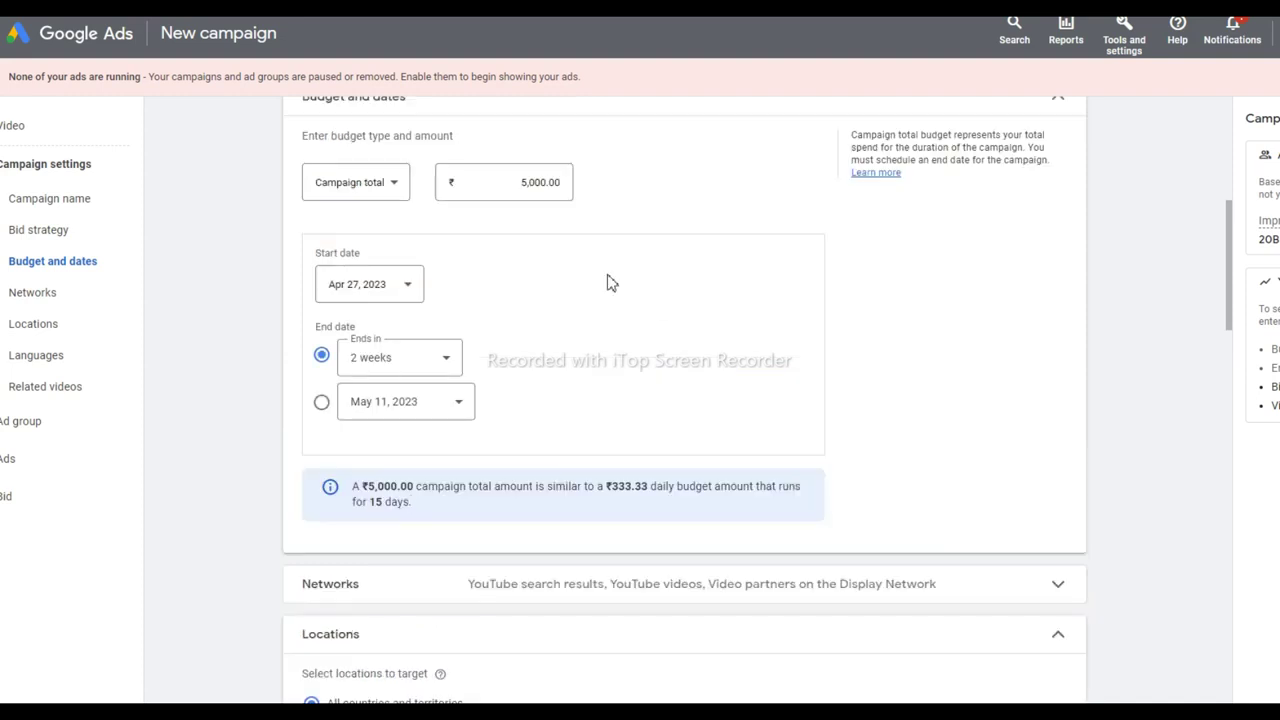
scroll(626, 191, "down", 1)
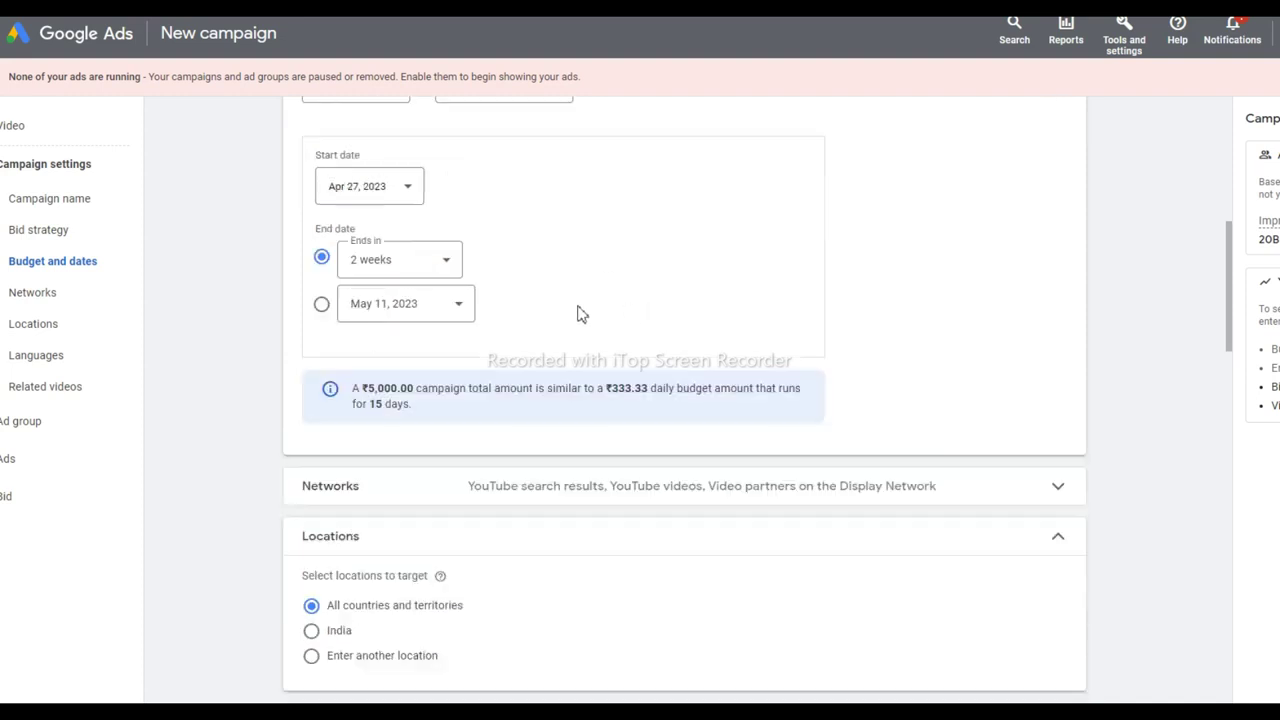
- Expand the Networks settings and review where the video ads can appear on YouTube and the Display Network
scroll(586, 337, "down", 2)
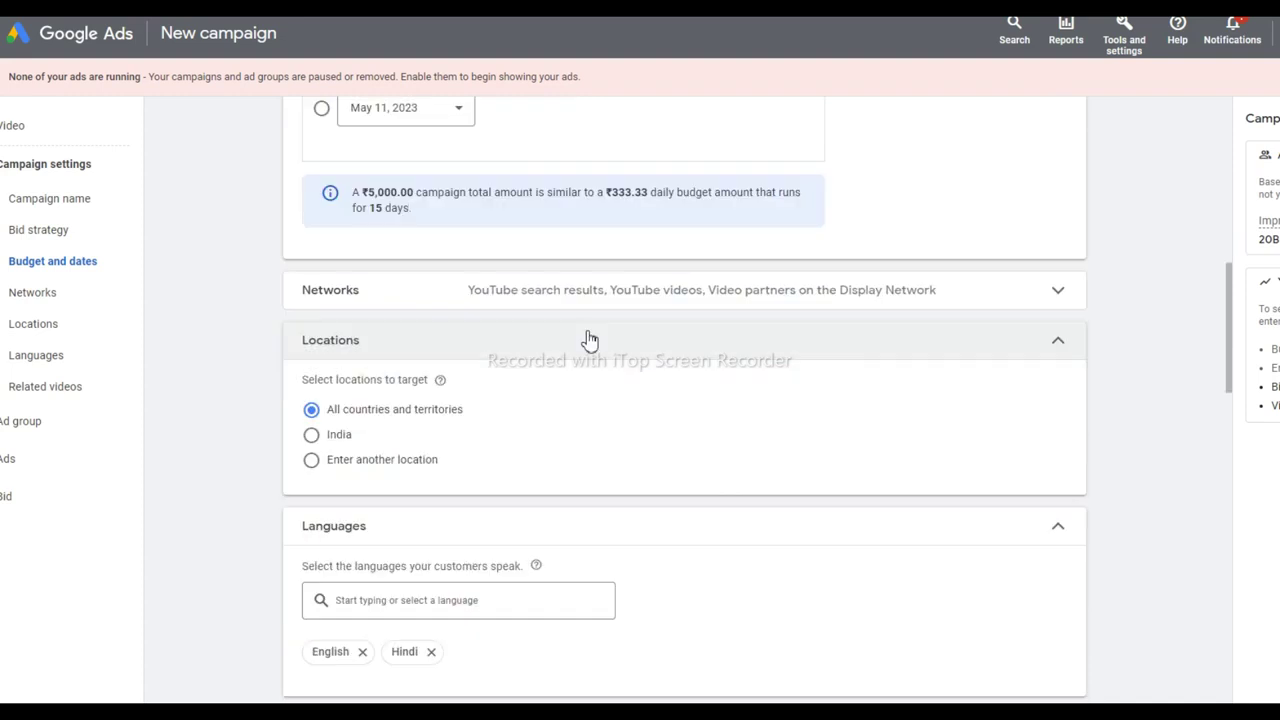
left_click(950, 292)
scroll(955, 296, "down", 1)
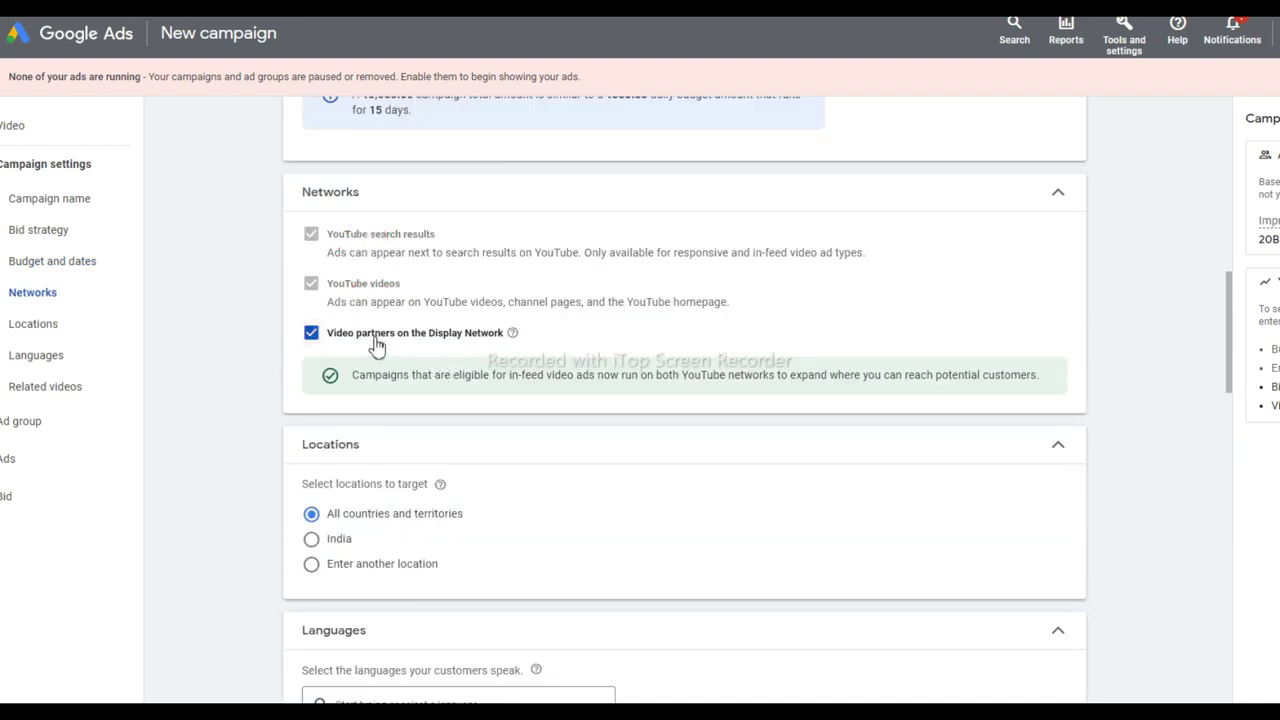
scroll(535, 343, "down", 1)
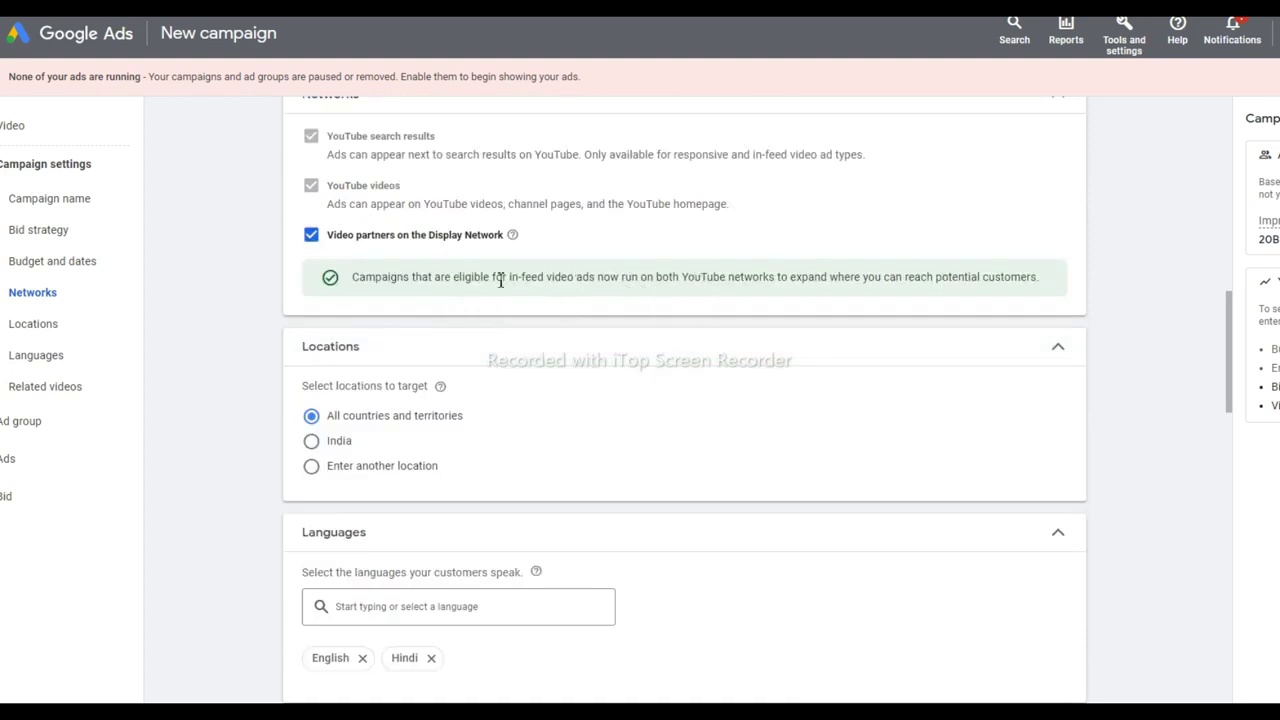
scroll(620, 276, "up", 1)
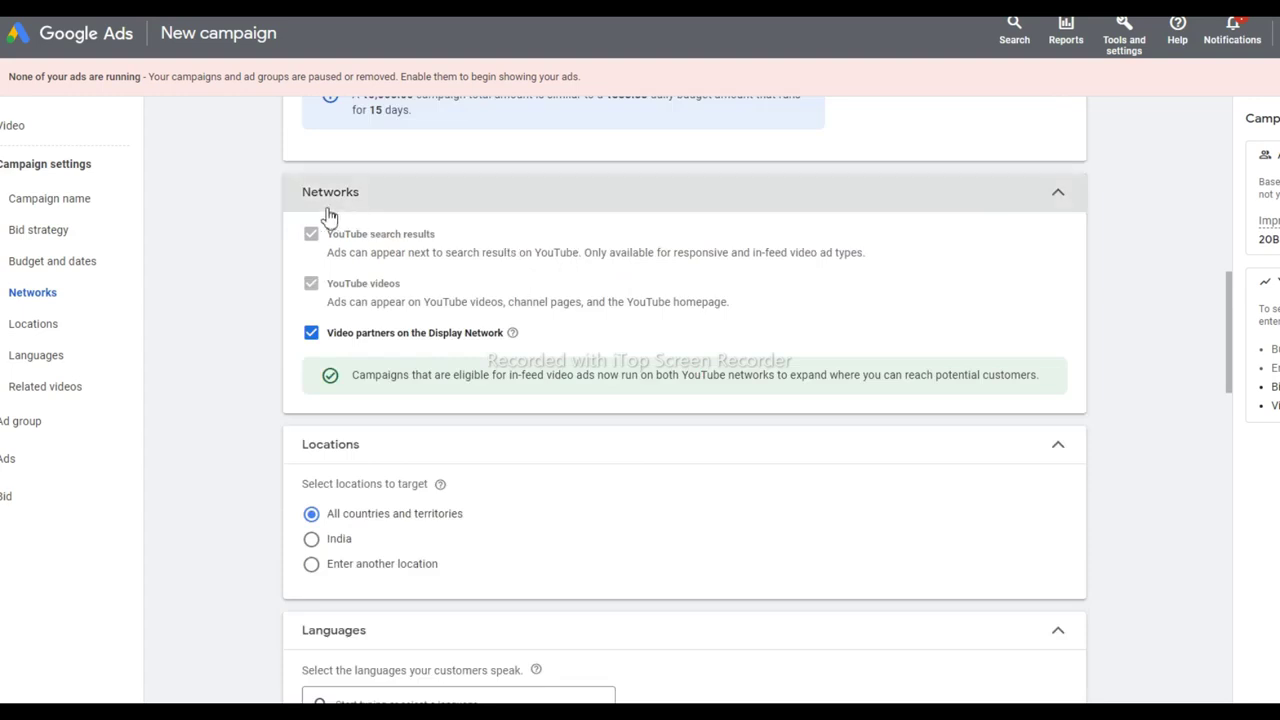
scroll(684, 337, "down", 1)
- Try targeting India and then another location, and set the targeted locations back to All countries and territories
scroll(682, 336, "down", 1)
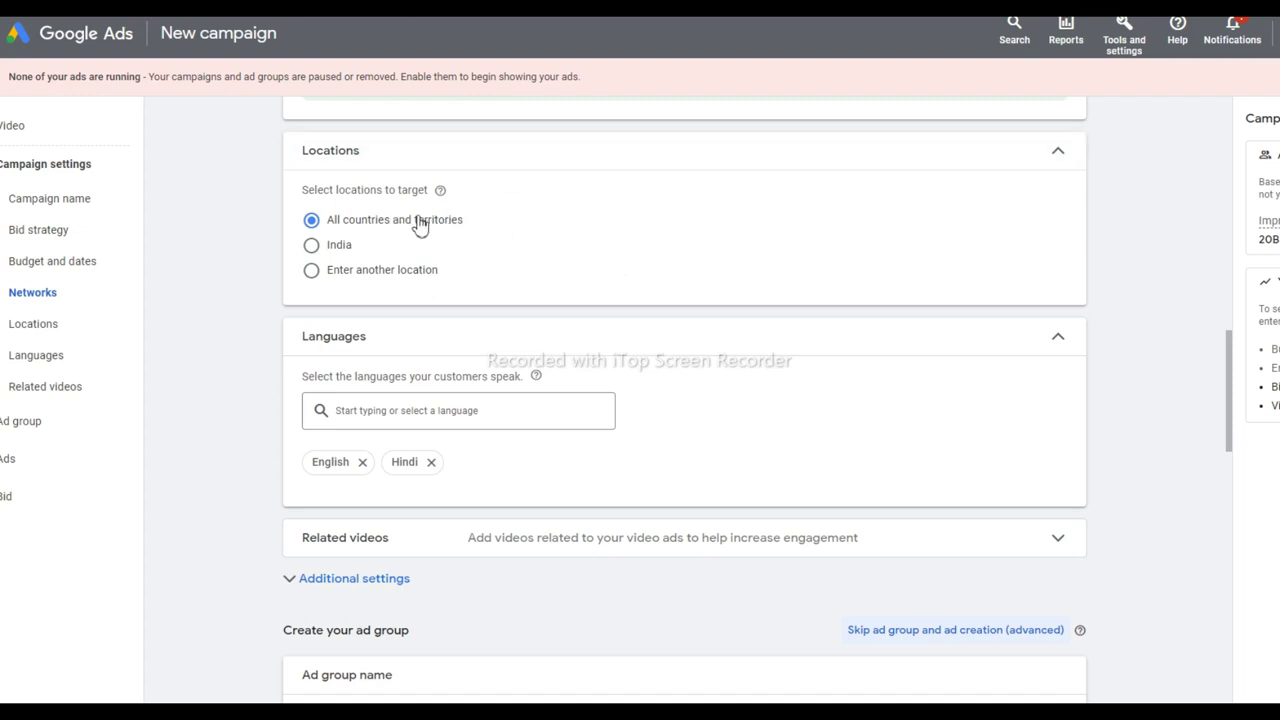
left_click(311, 246)
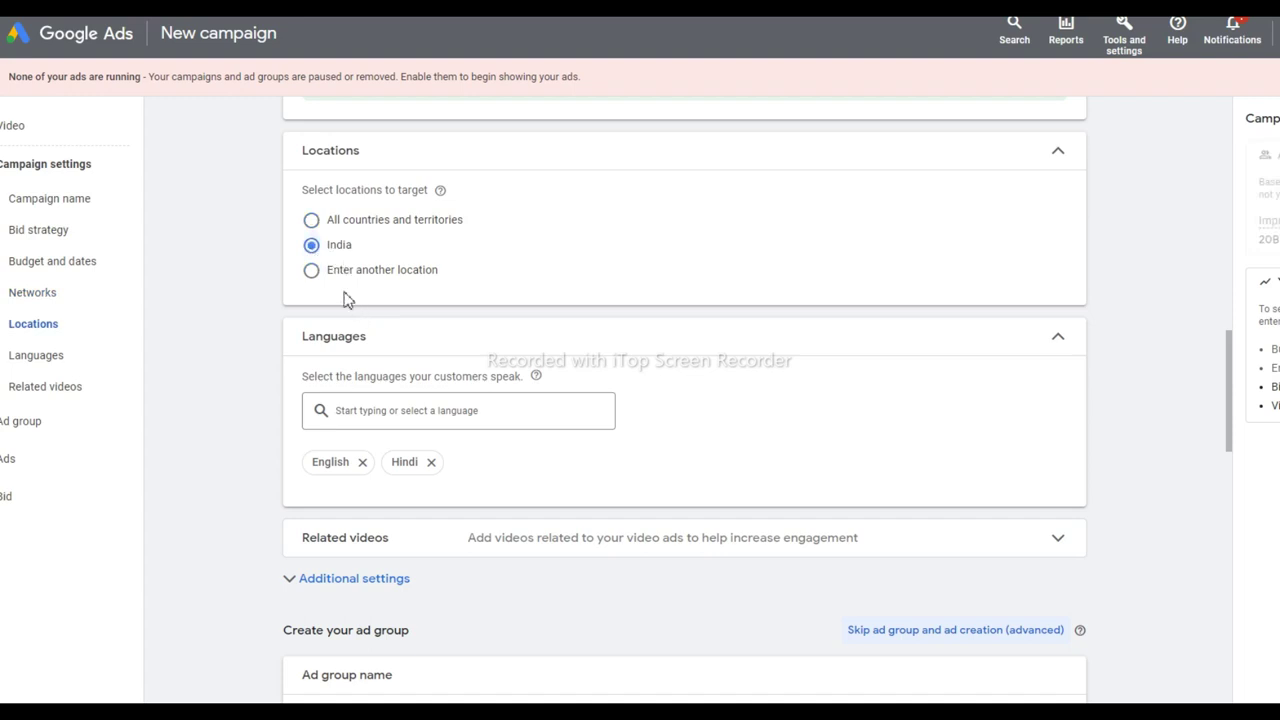
left_click(313, 272)
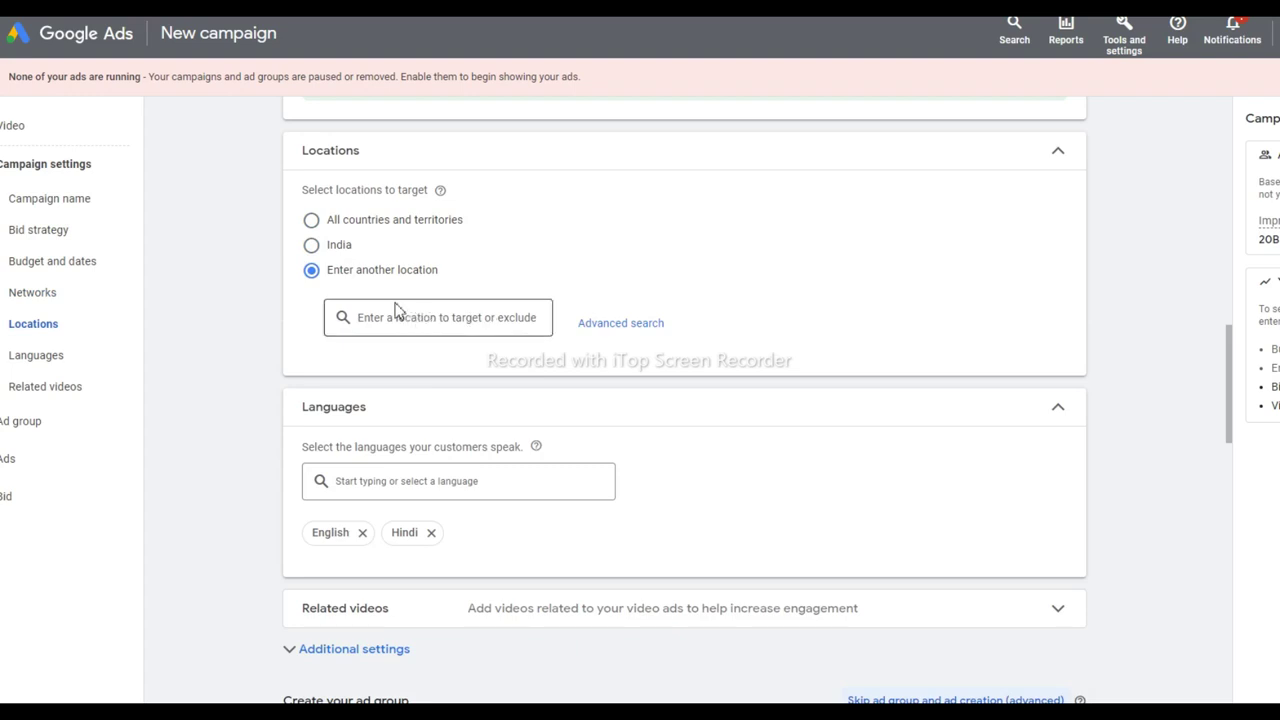
left_click(311, 219)
- Look through the customer languages available for targeting and close the list
scroll(469, 291, "down", 2)
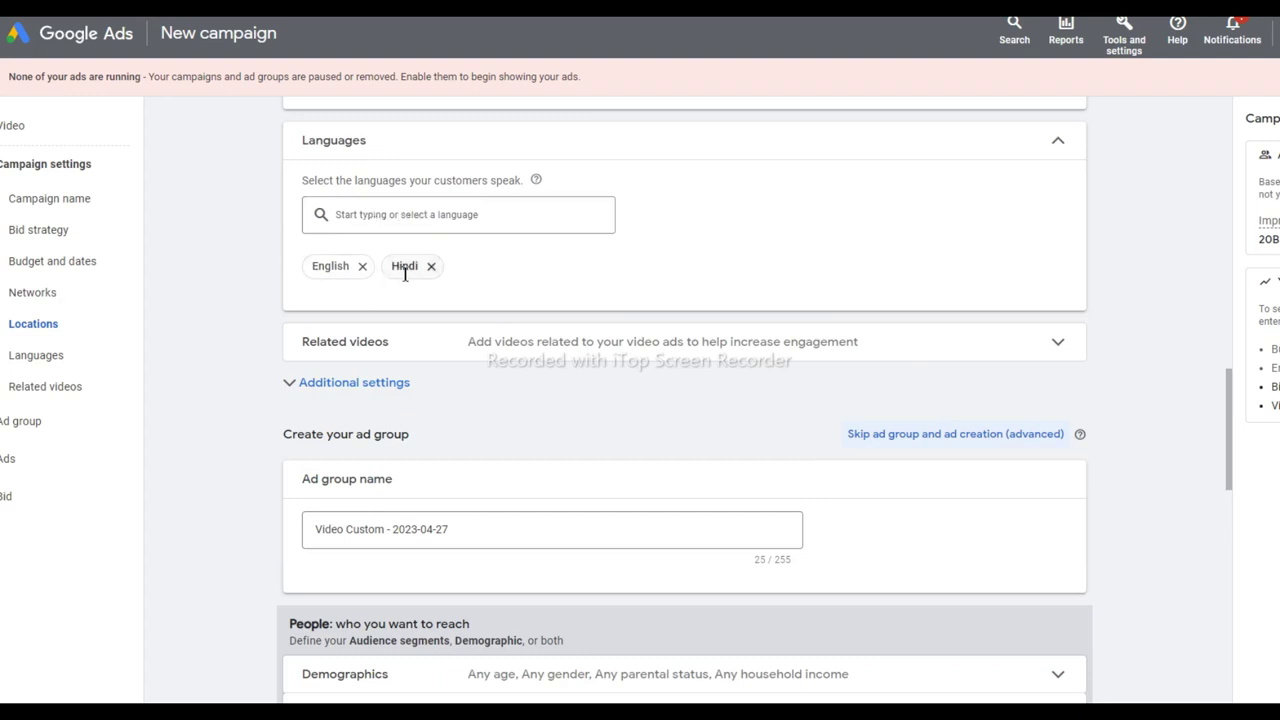
left_click(456, 220)
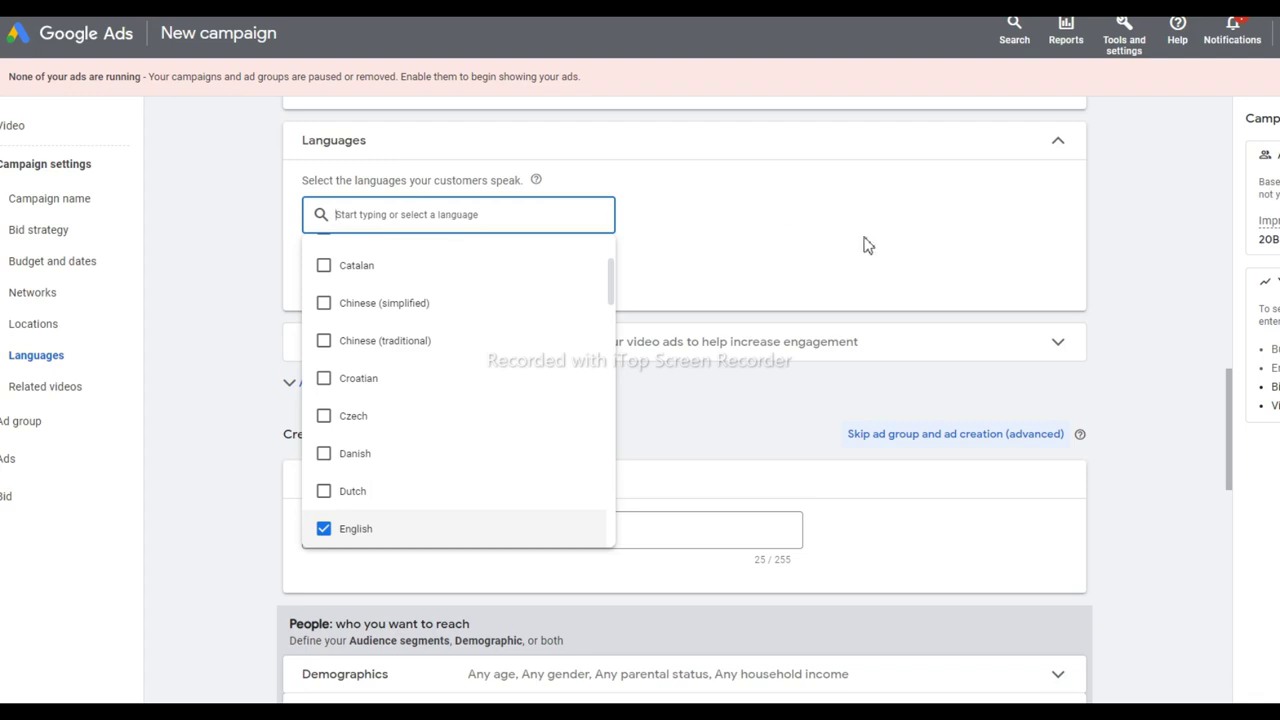
left_click(876, 226)
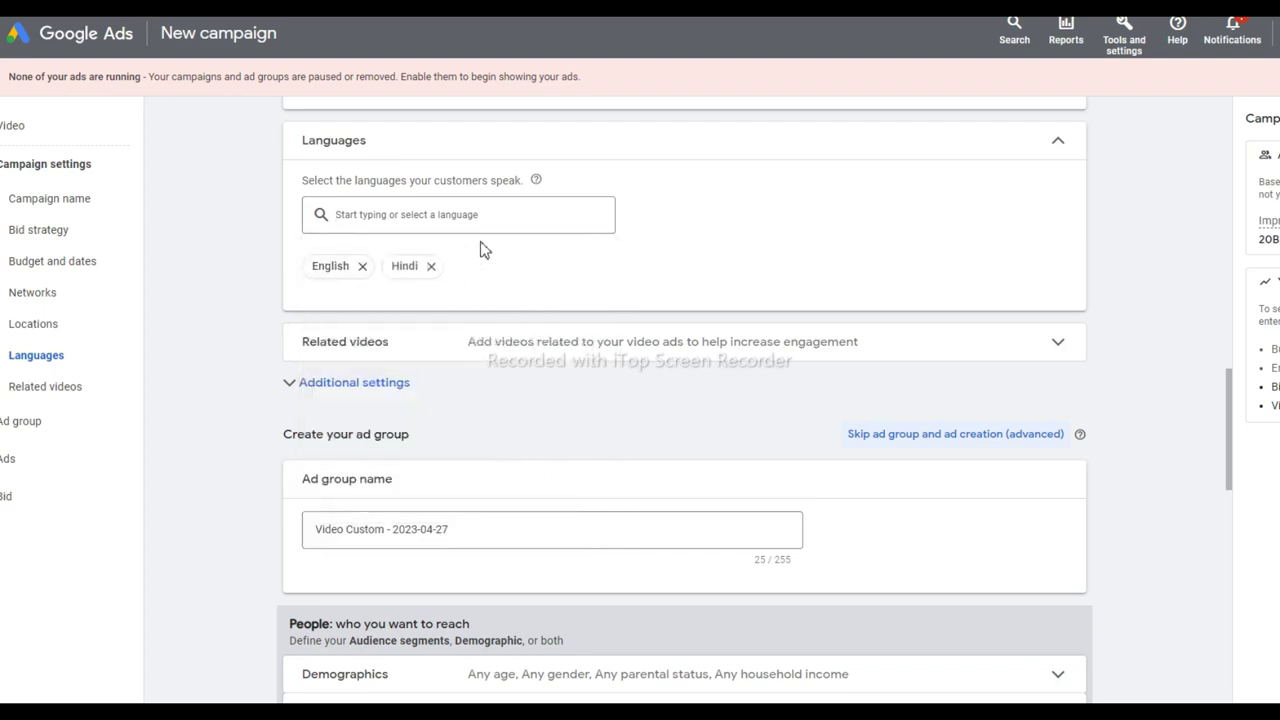
- Check the Related videos settings, collapse them, and look over the ad group name section
scroll(645, 380, "down", 1)
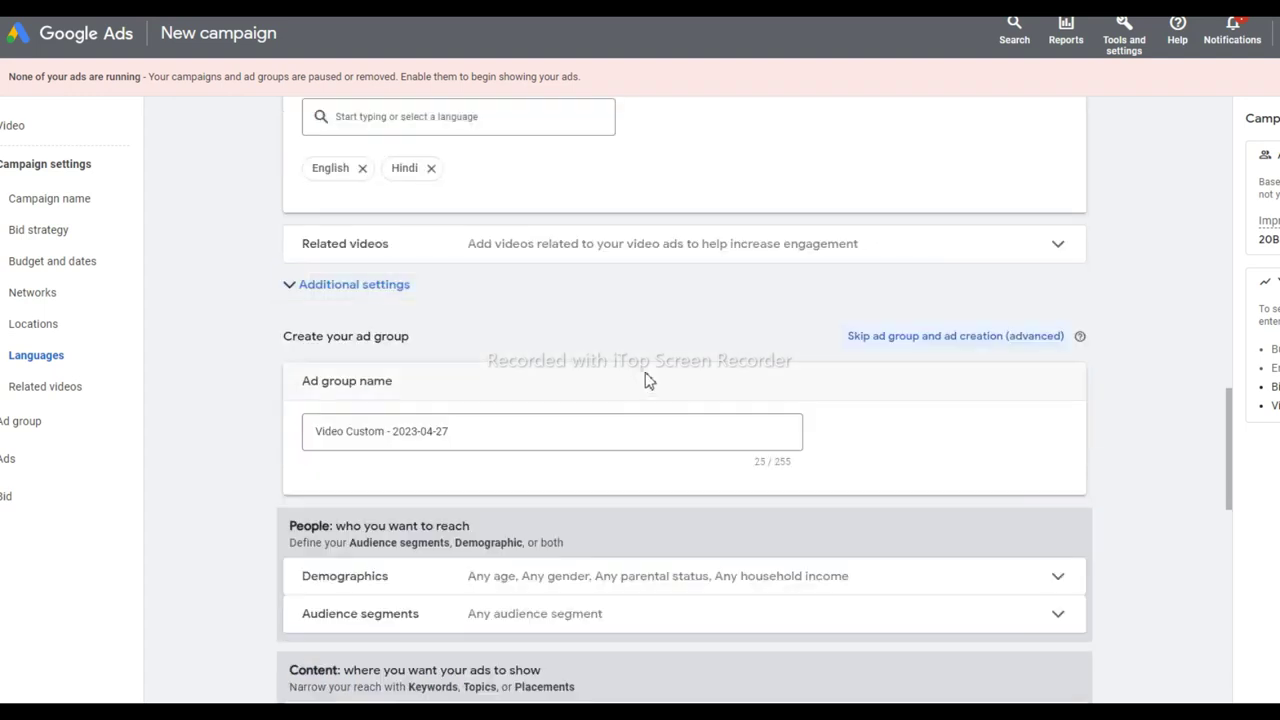
left_click(929, 257)
left_click(905, 255)
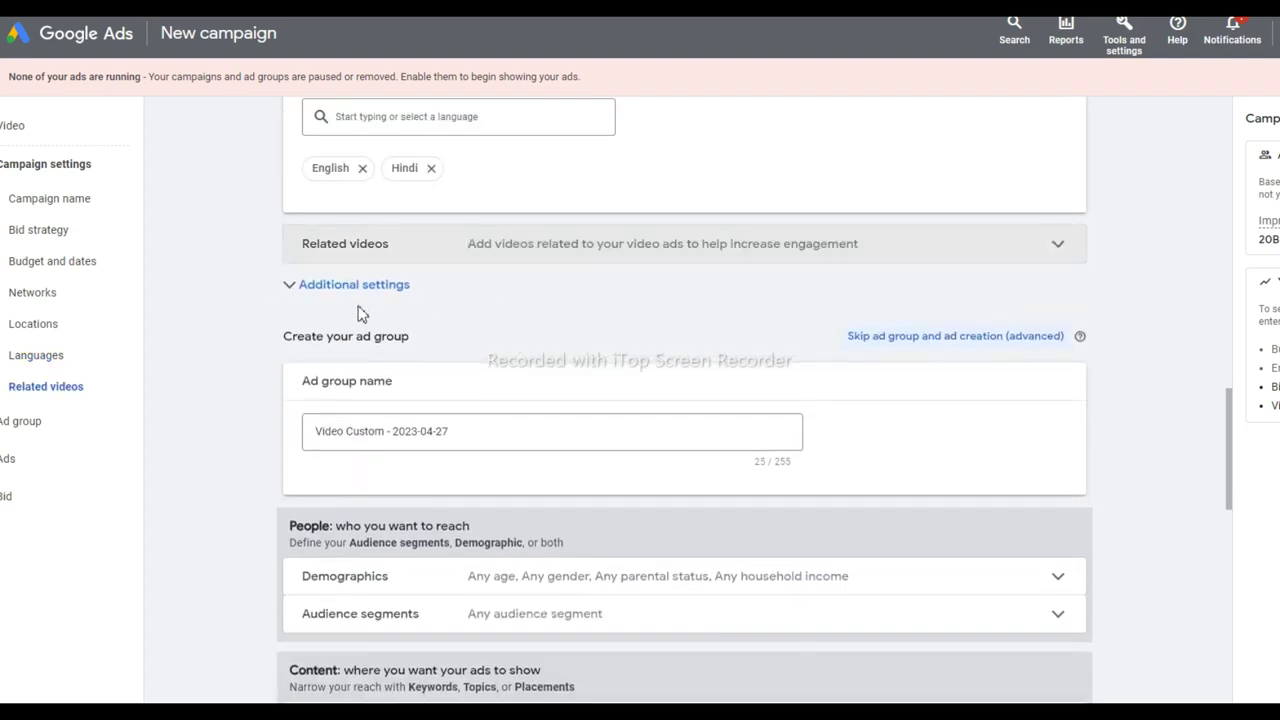
scroll(357, 330, "down", 2)
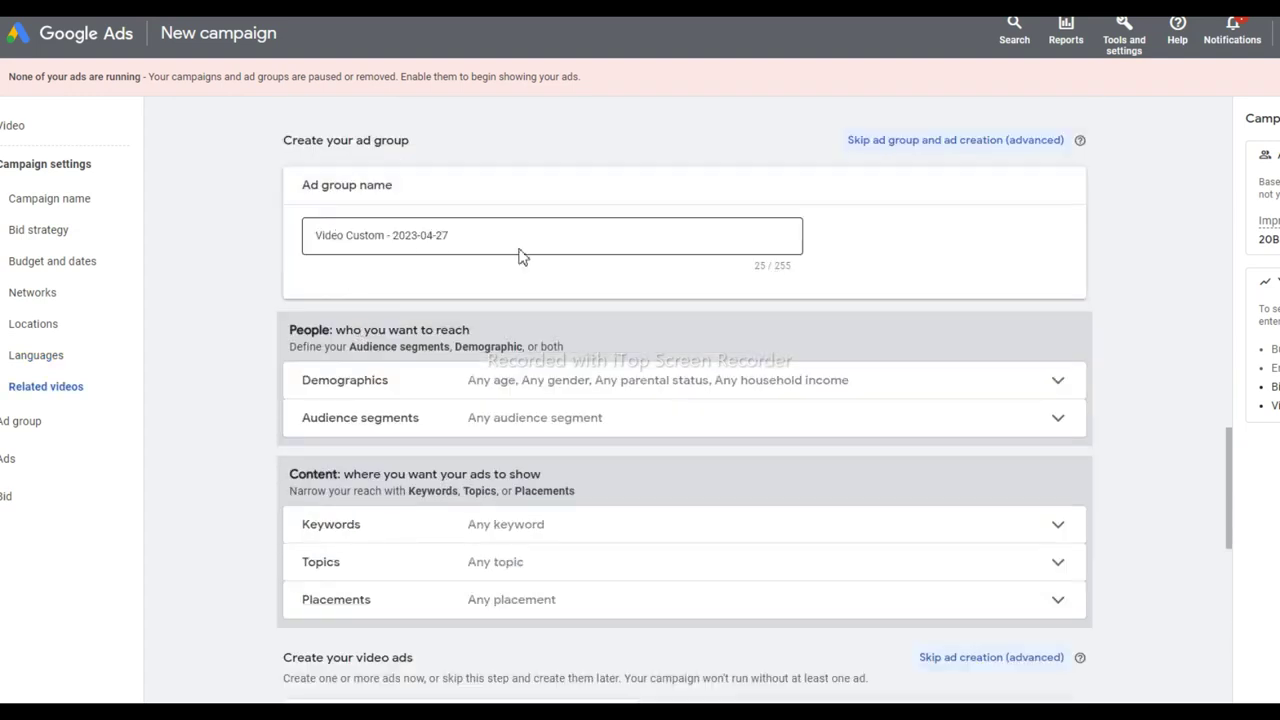
- Expand the ad group's Demographics and review the gender, age, parental status and household income options
scroll(516, 258, "down", 2)
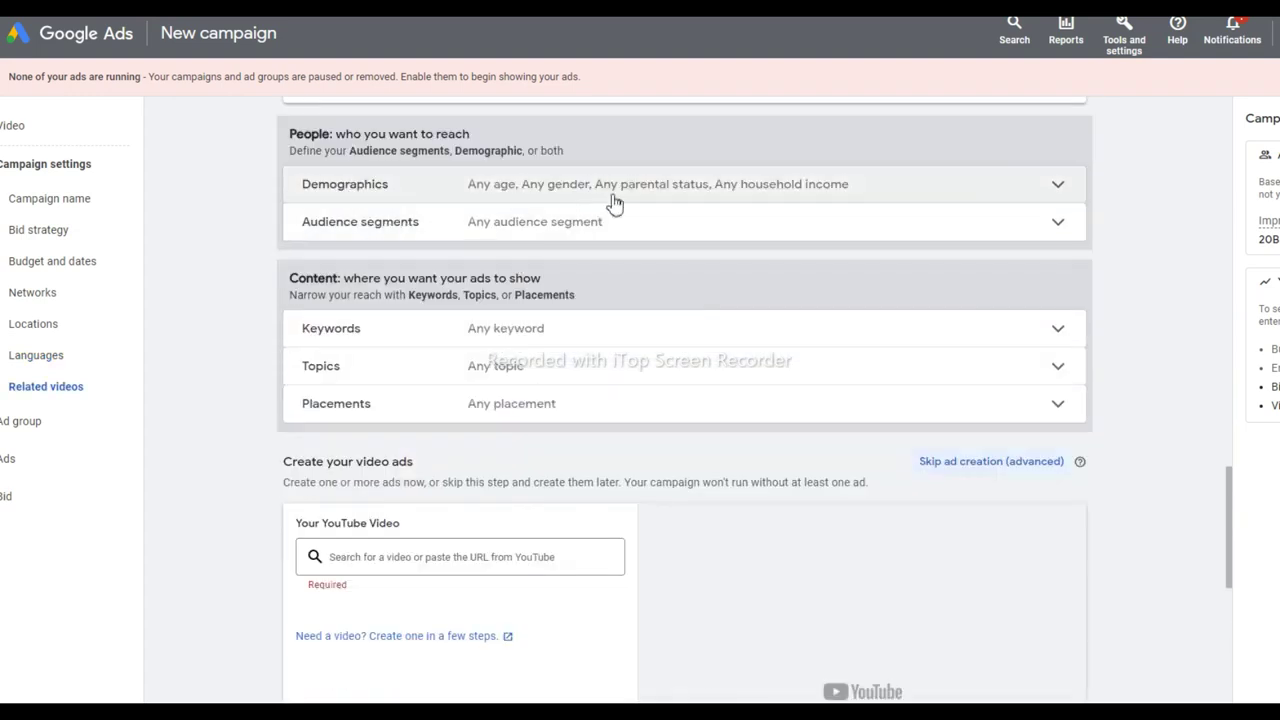
left_click(902, 191)
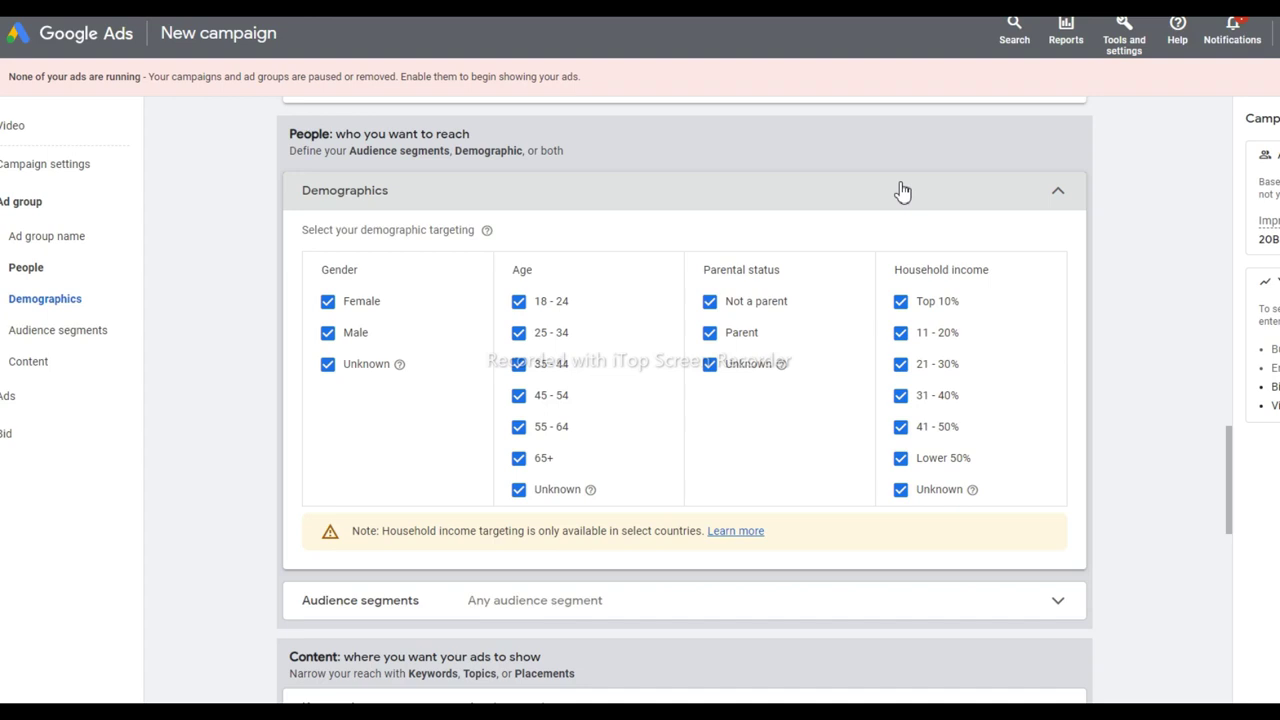
scroll(474, 337, "down", 1)
scroll(400, 295, "up", 1)
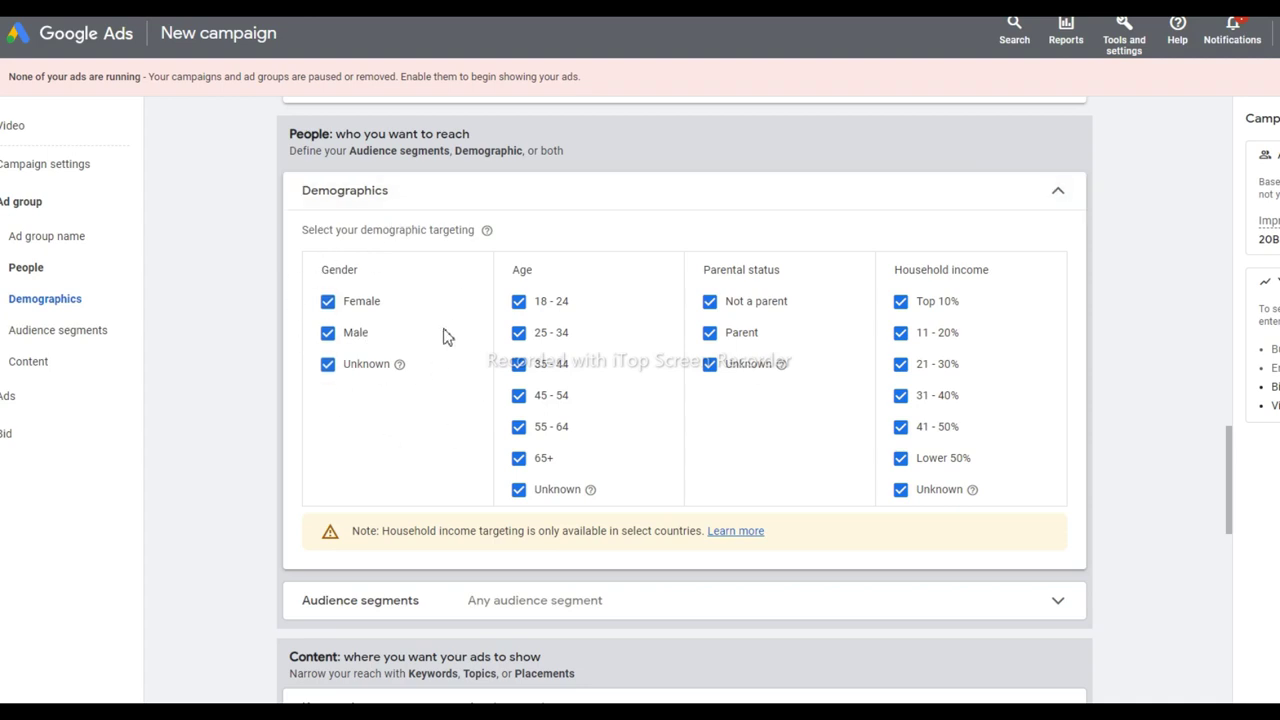
left_click_drag(356, 230, 467, 232)
double_click(467, 232)
left_click(538, 236)
- Try excluding the 65+ age group, include it again, and collapse the Demographics settings
left_click(518, 459)
left_click(518, 458)
scroll(1000, 346, "down", 1)
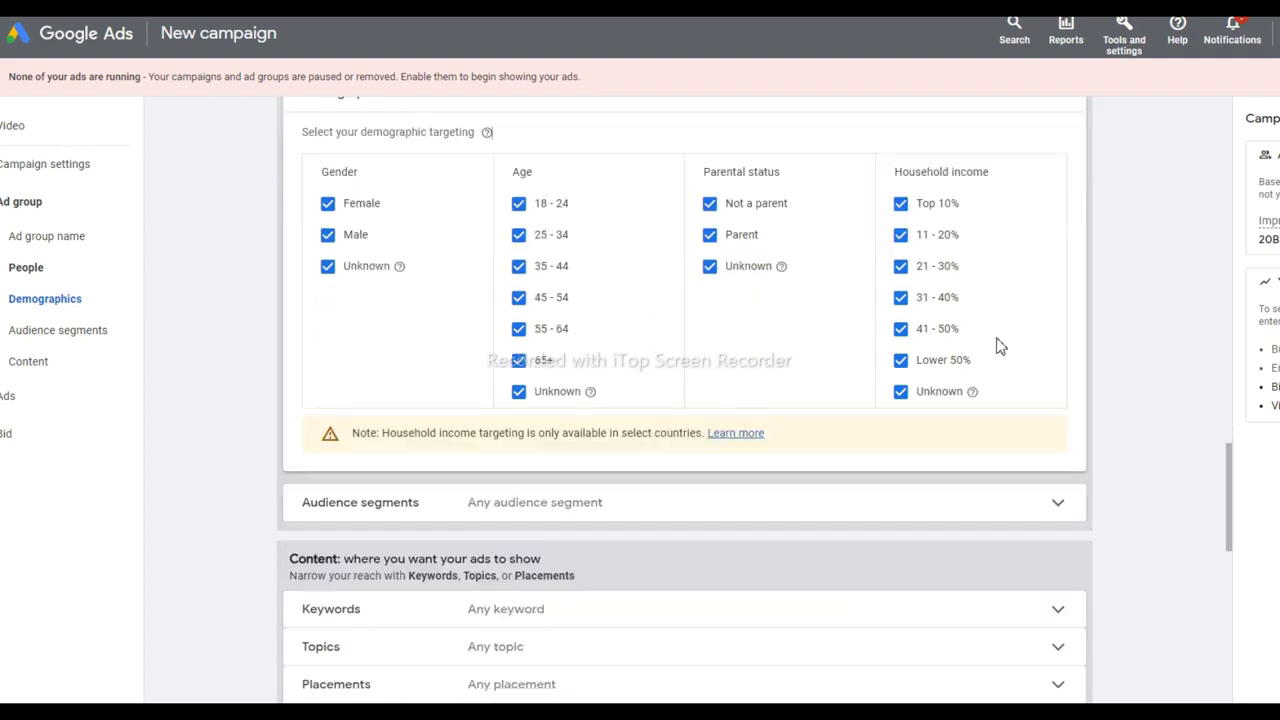
scroll(1000, 346, "up", 2)
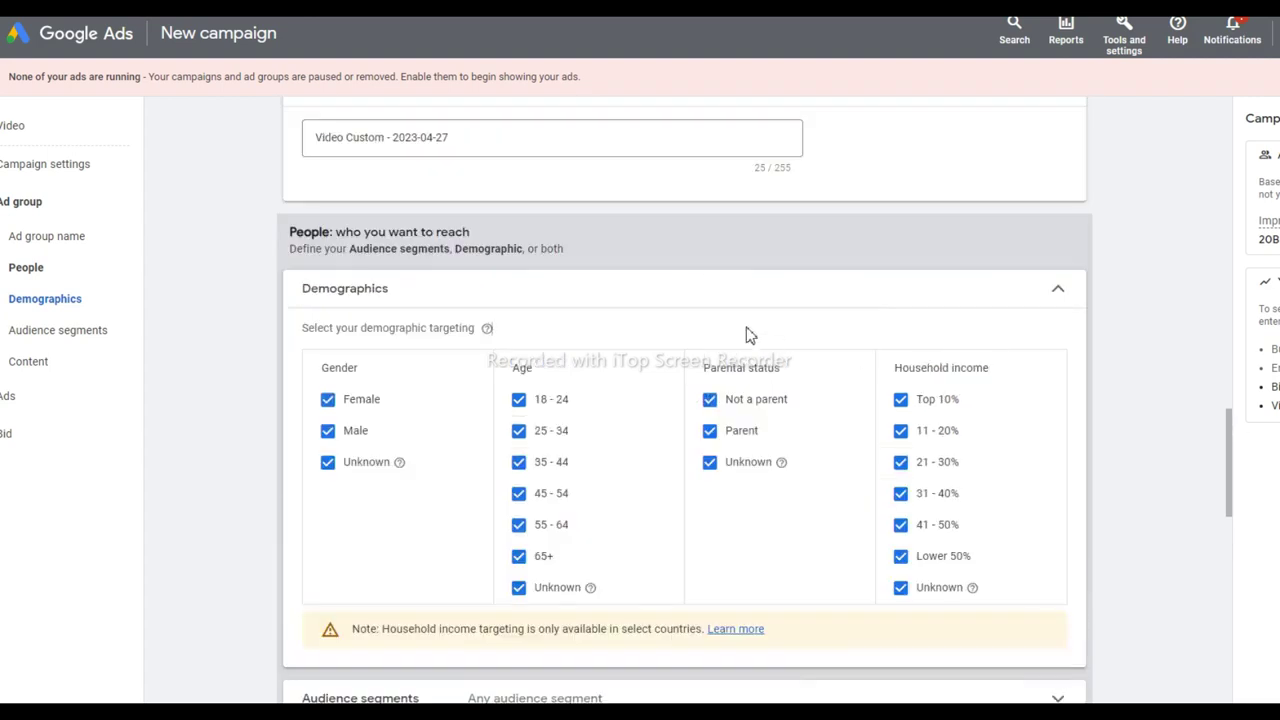
left_click(1060, 296)
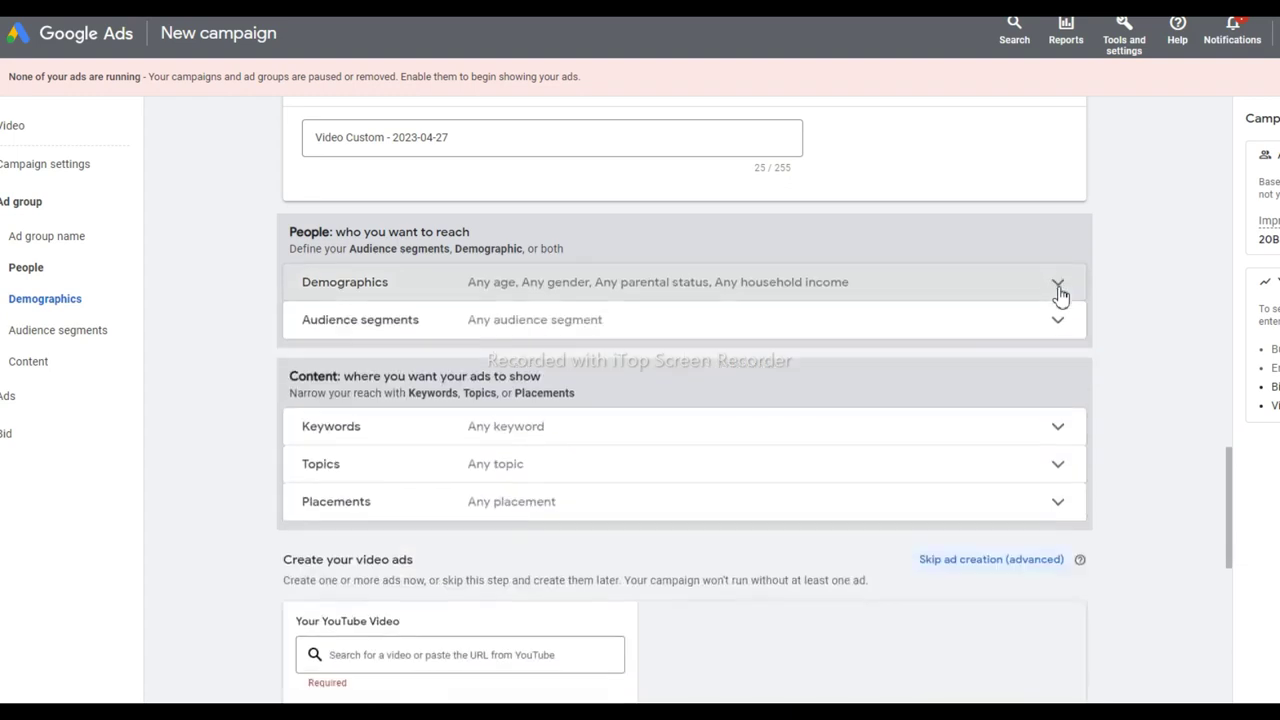
- Expand the ad group's Audience segments and look through the recent and suggested segments
left_click(1060, 332)
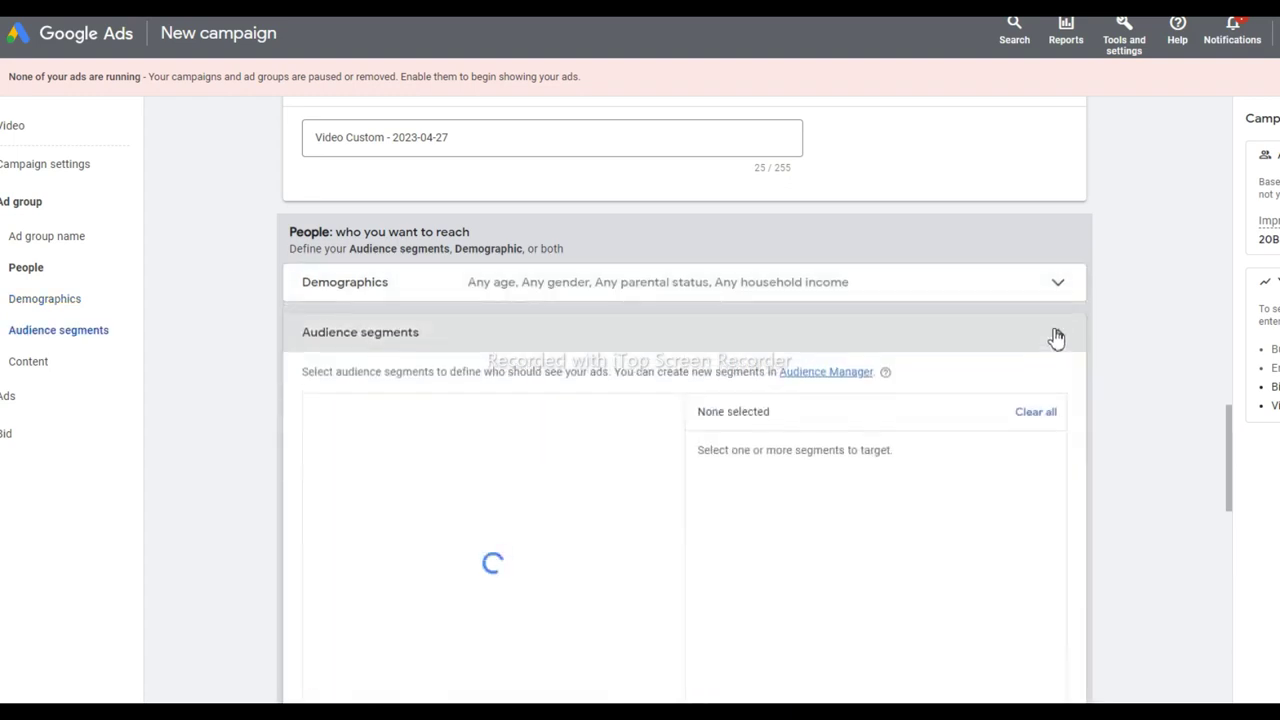
scroll(1055, 332, "down", 1)
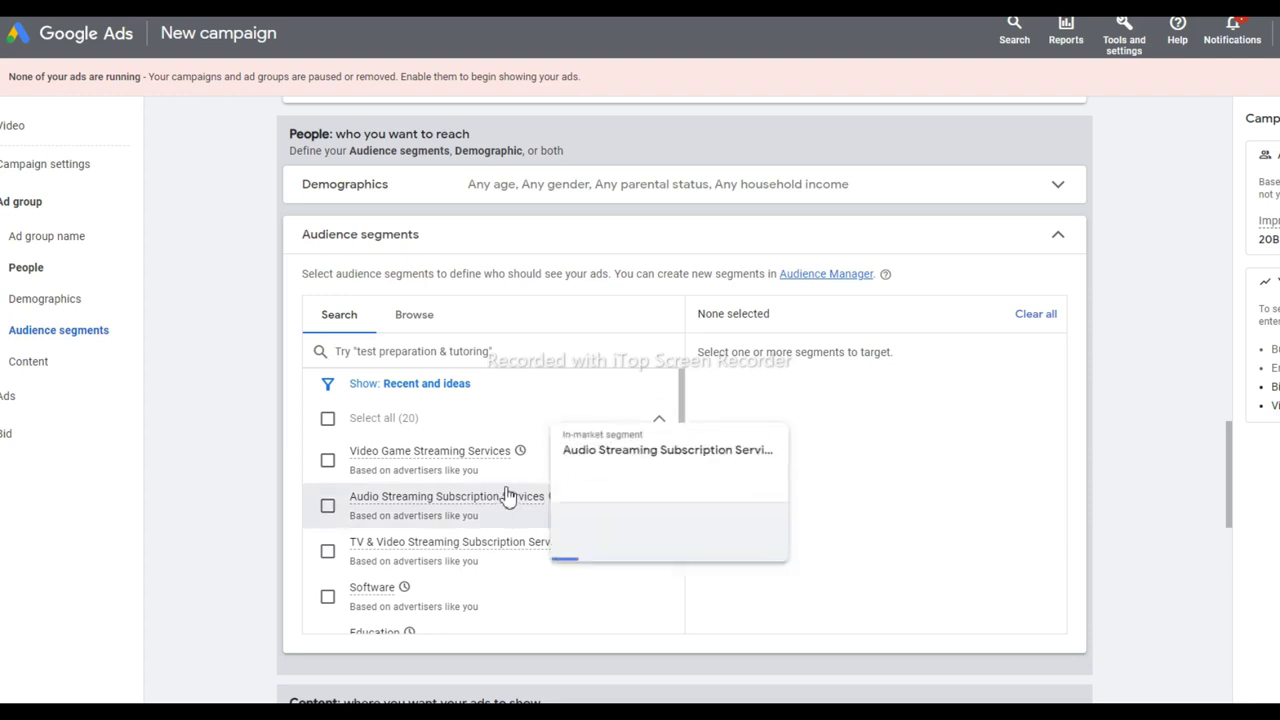
scroll(405, 493, "down", 2)
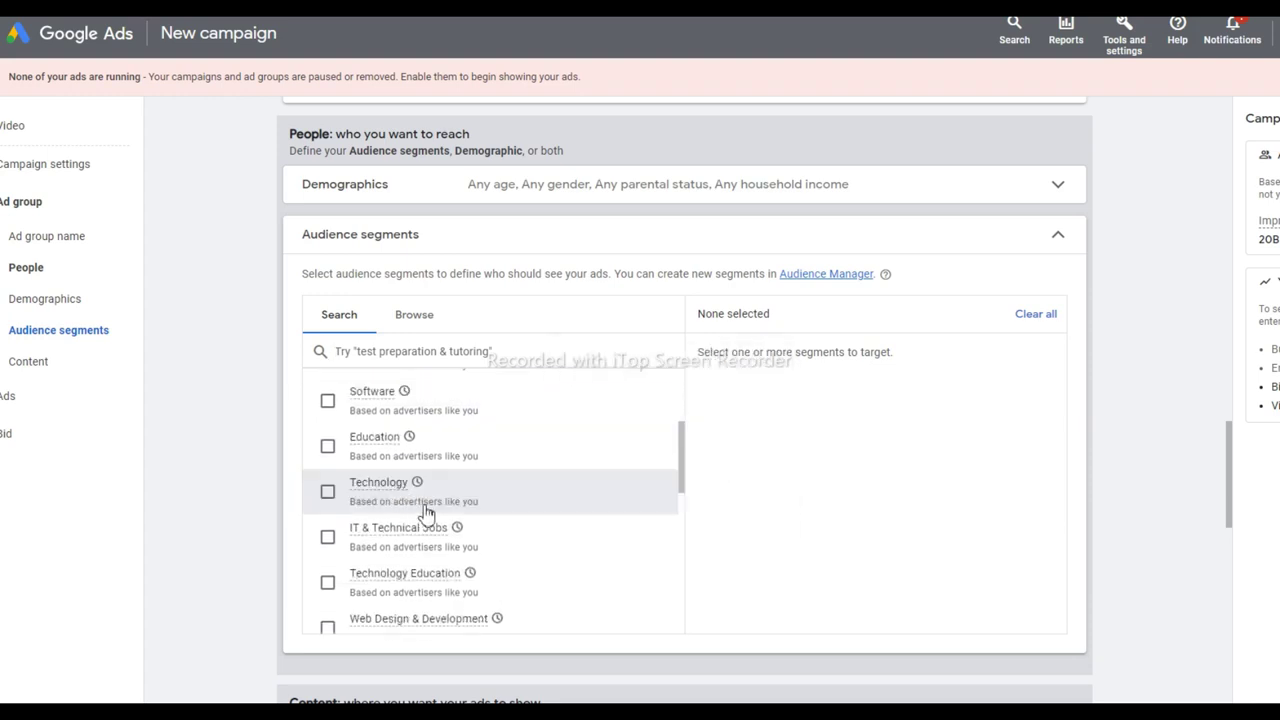
scroll(425, 511, "up", 1)
scroll(425, 508, "up", 1)
scroll(415, 490, "down", 3)
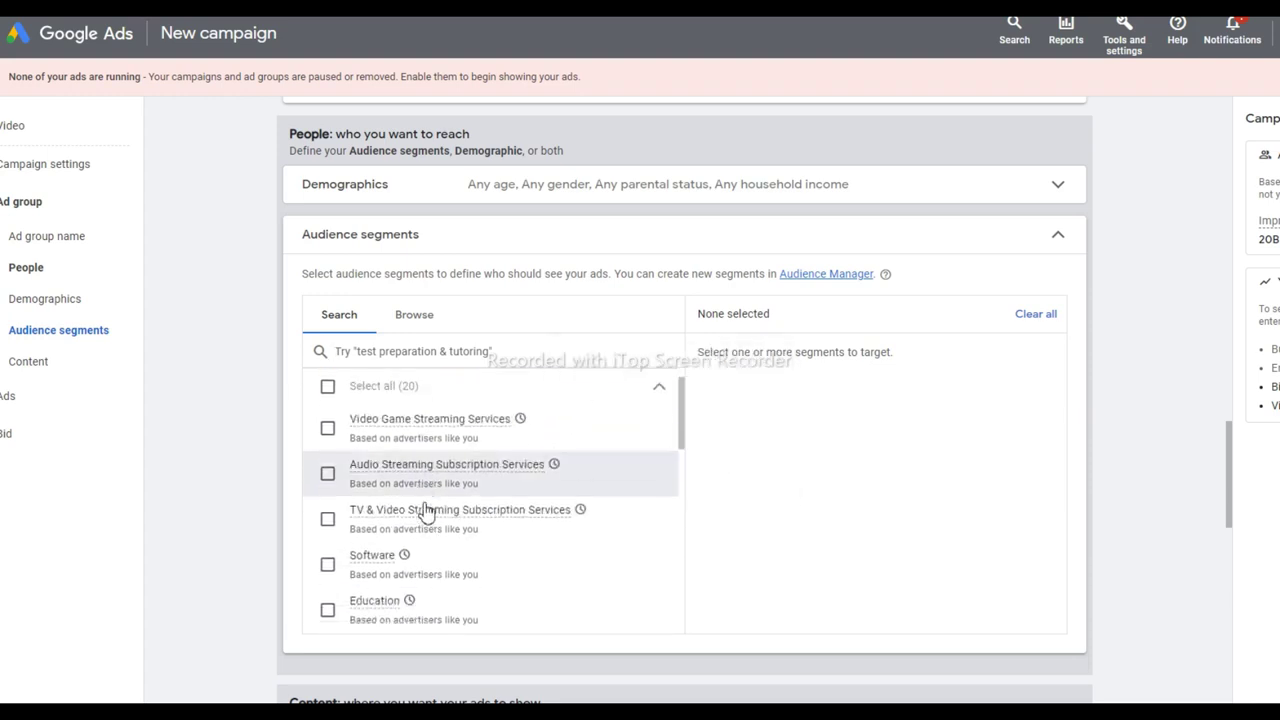
scroll(393, 425, "up", 1)
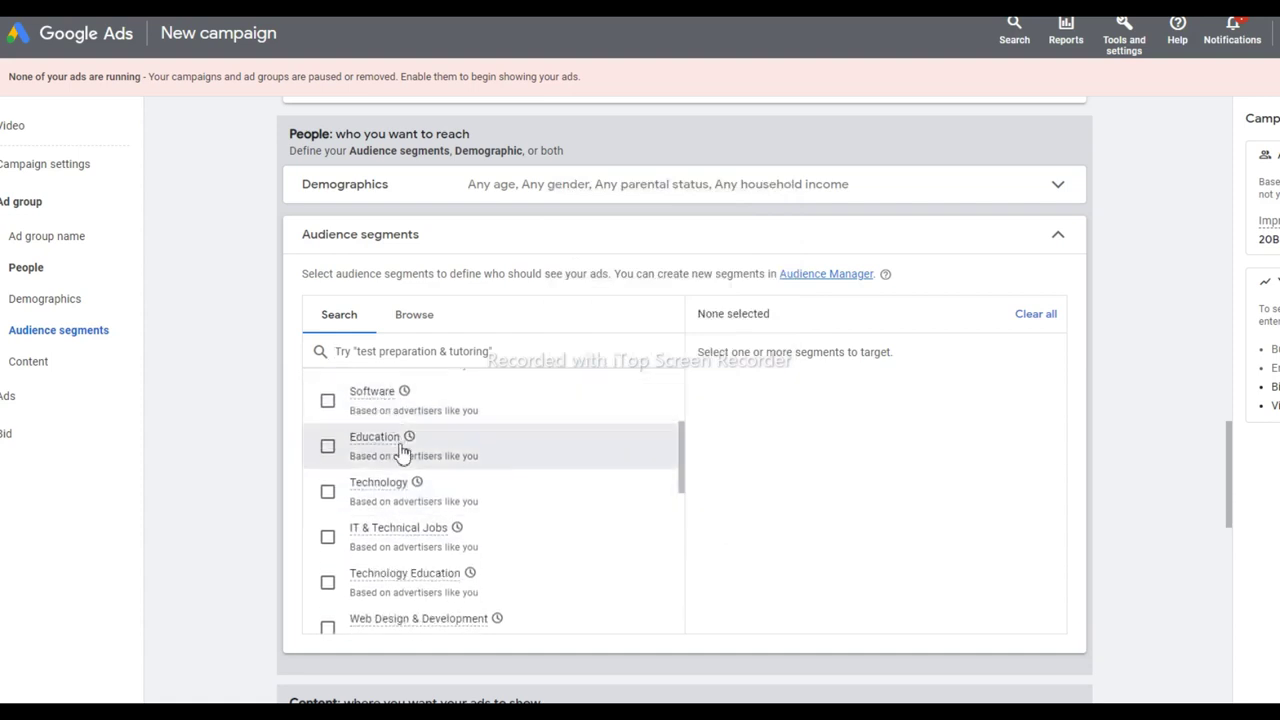
scroll(415, 505, "down", 1)
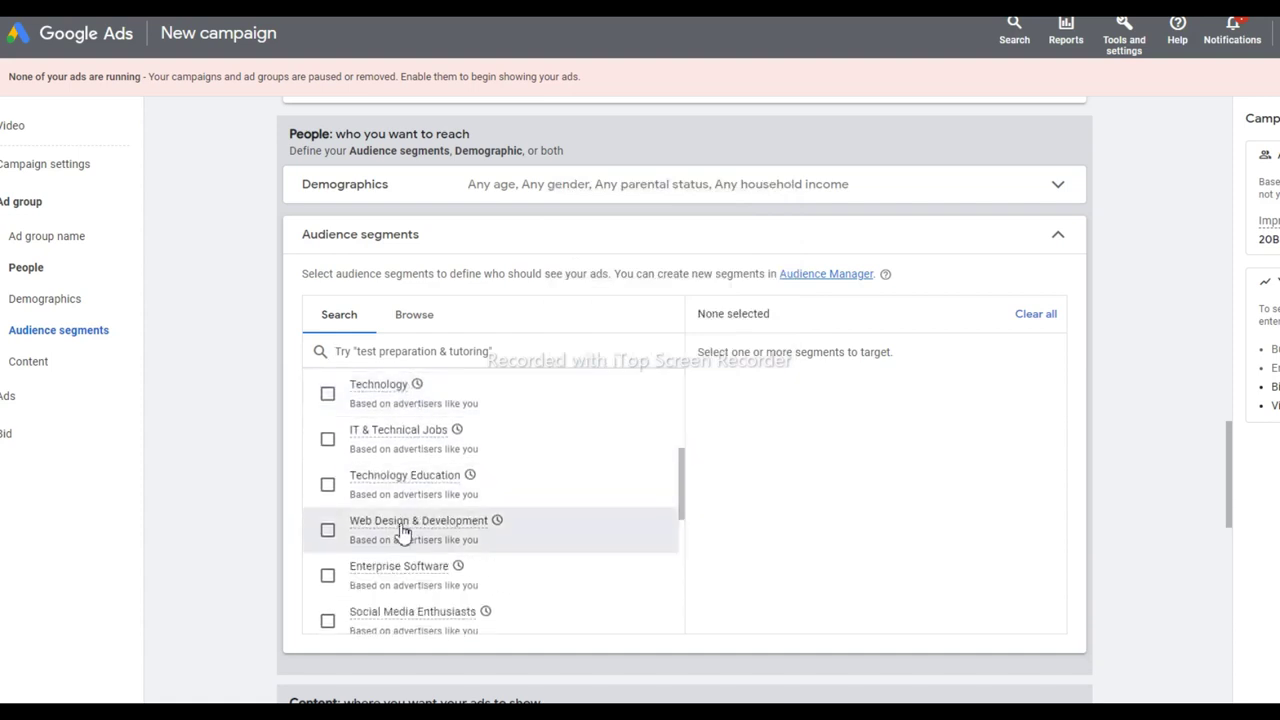
scroll(405, 530, "down", 2)
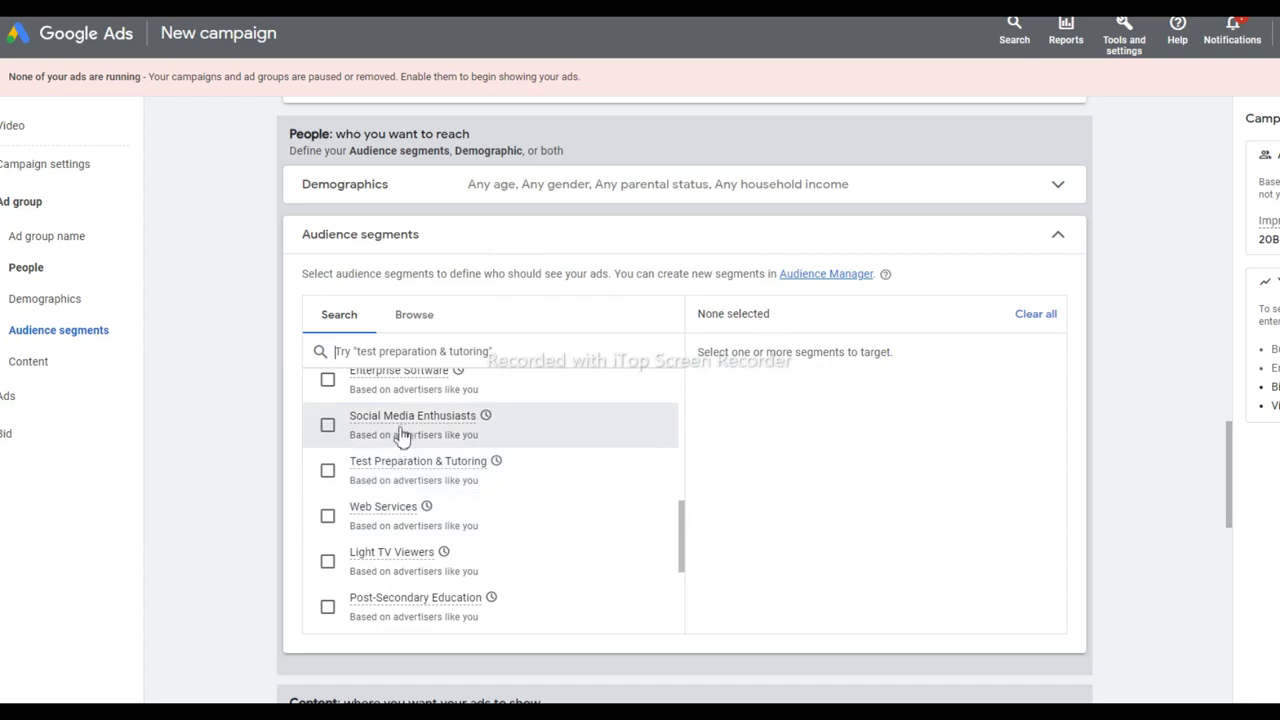
scroll(455, 480, "down", 2)
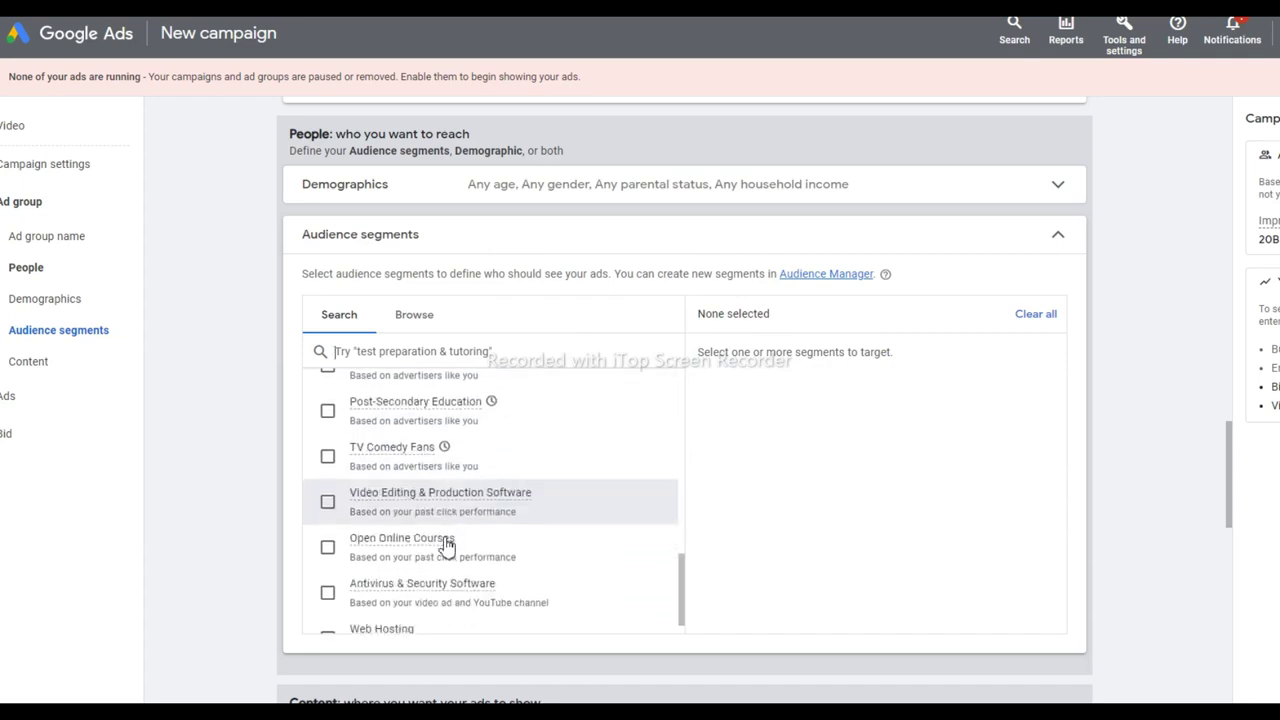
- Read the Audience segments description, check the details of Video Game Streaming Services, and look through the suggested segments
scroll(447, 545, "up", 4)
scroll(445, 540, "up", 7)
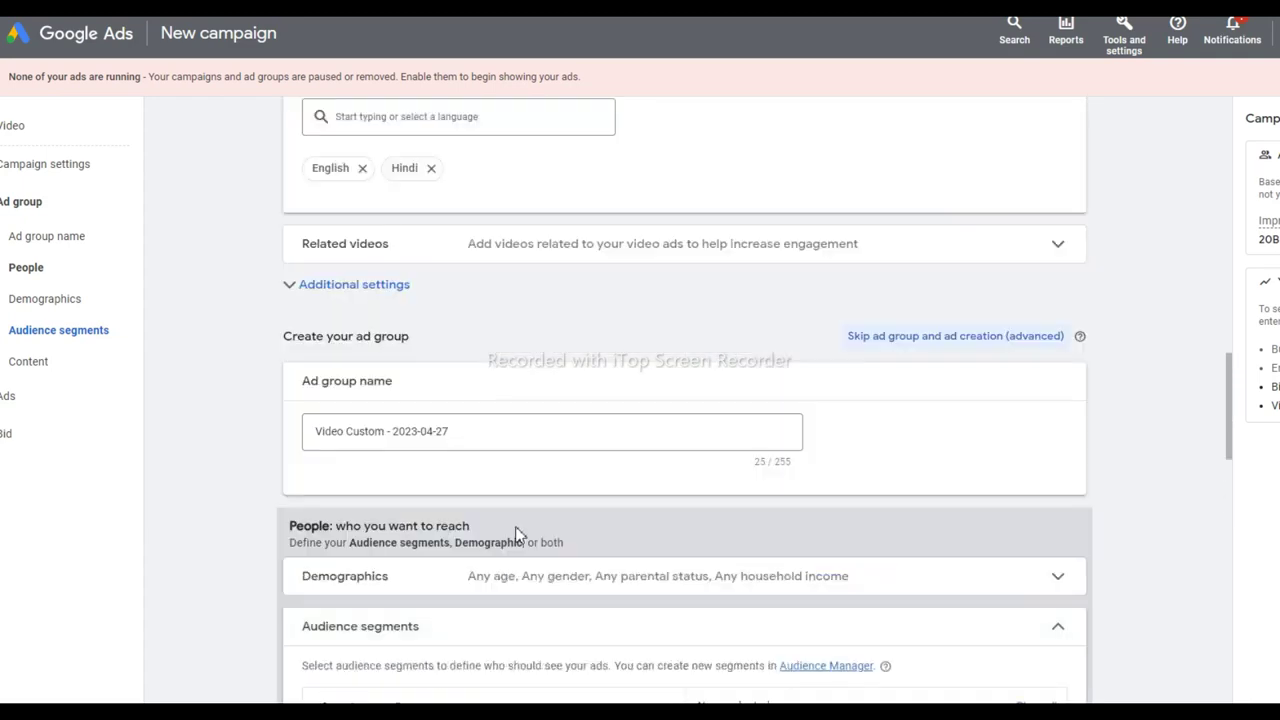
scroll(510, 520, "down", 3)
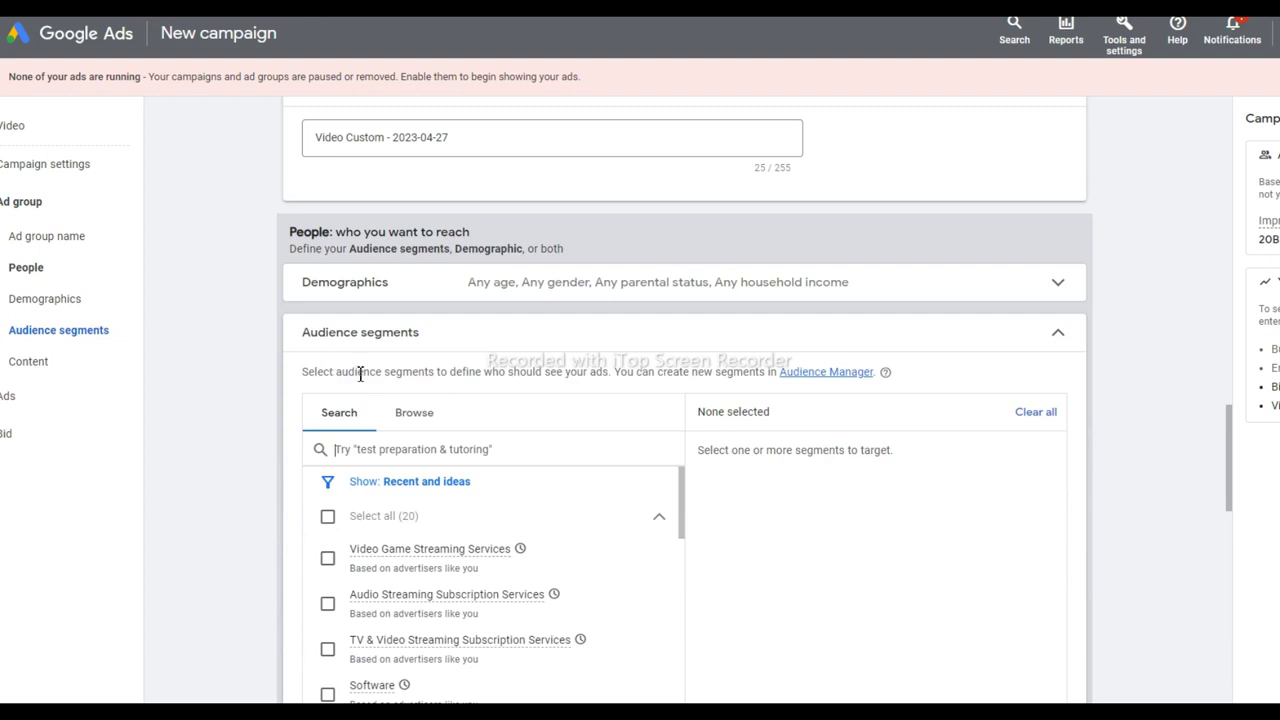
left_click_drag(385, 372, 594, 368)
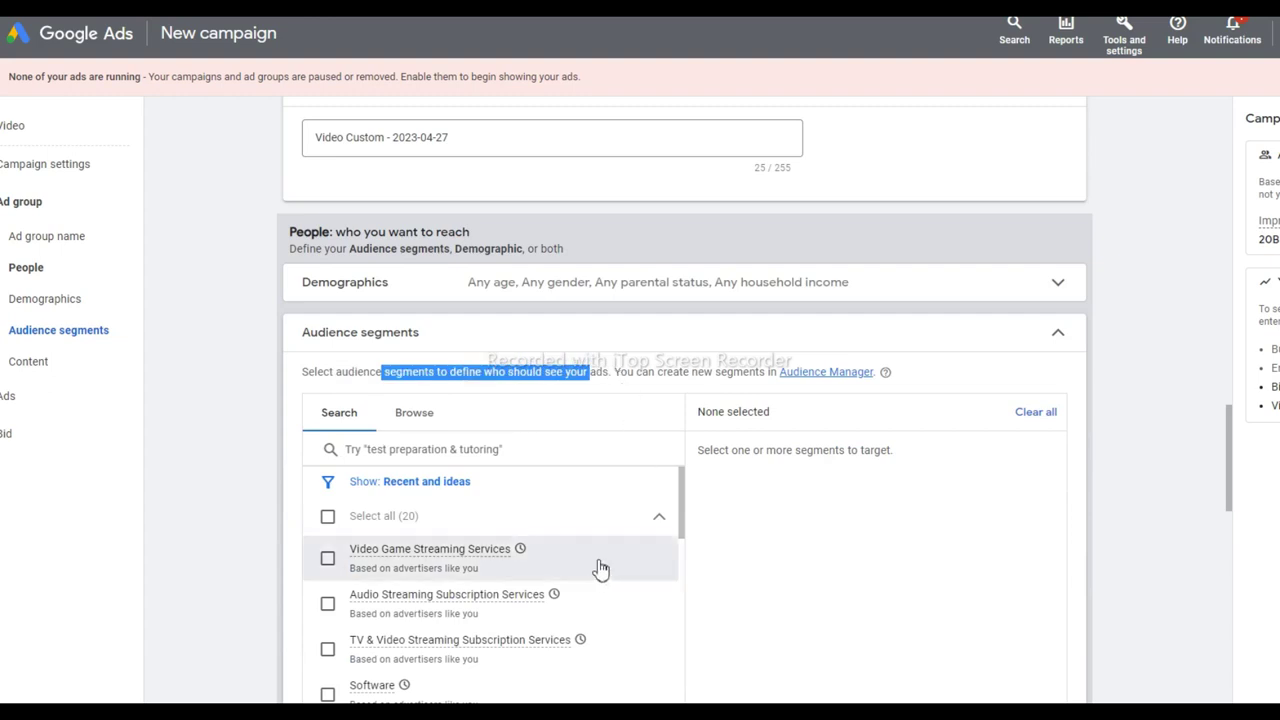
scroll(777, 546, "down", 1)
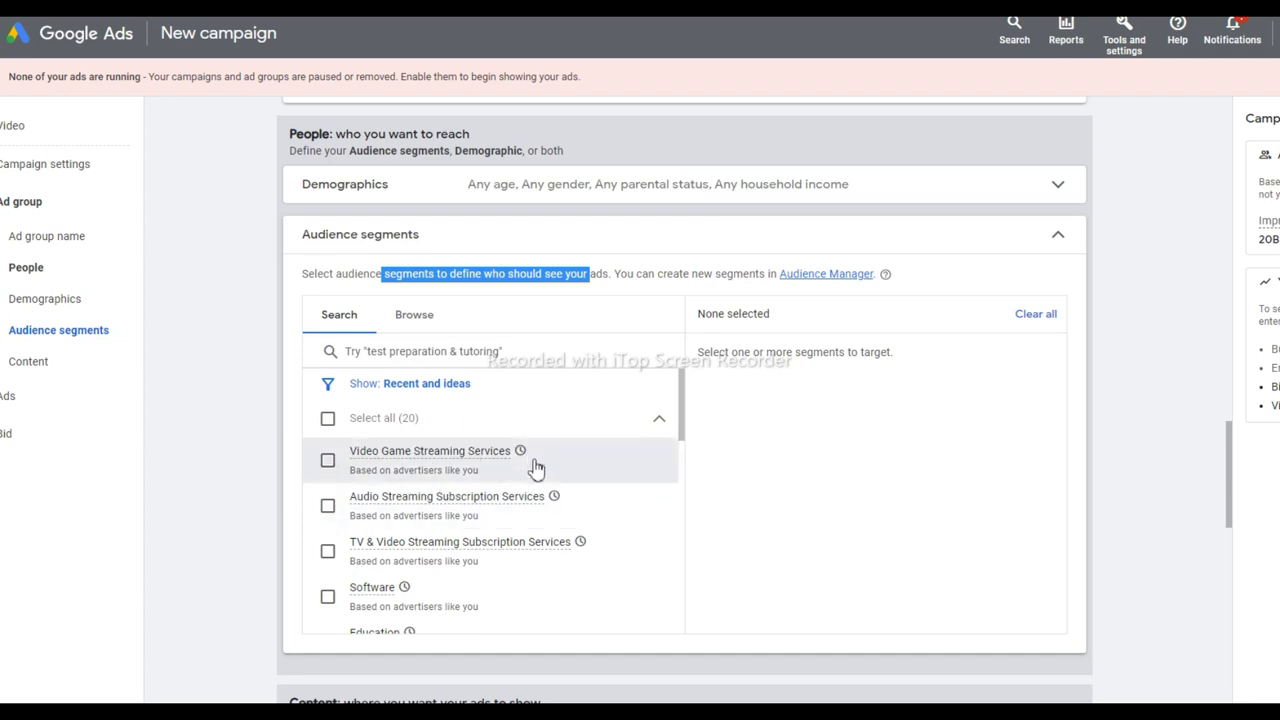
mouse_move(491, 462)
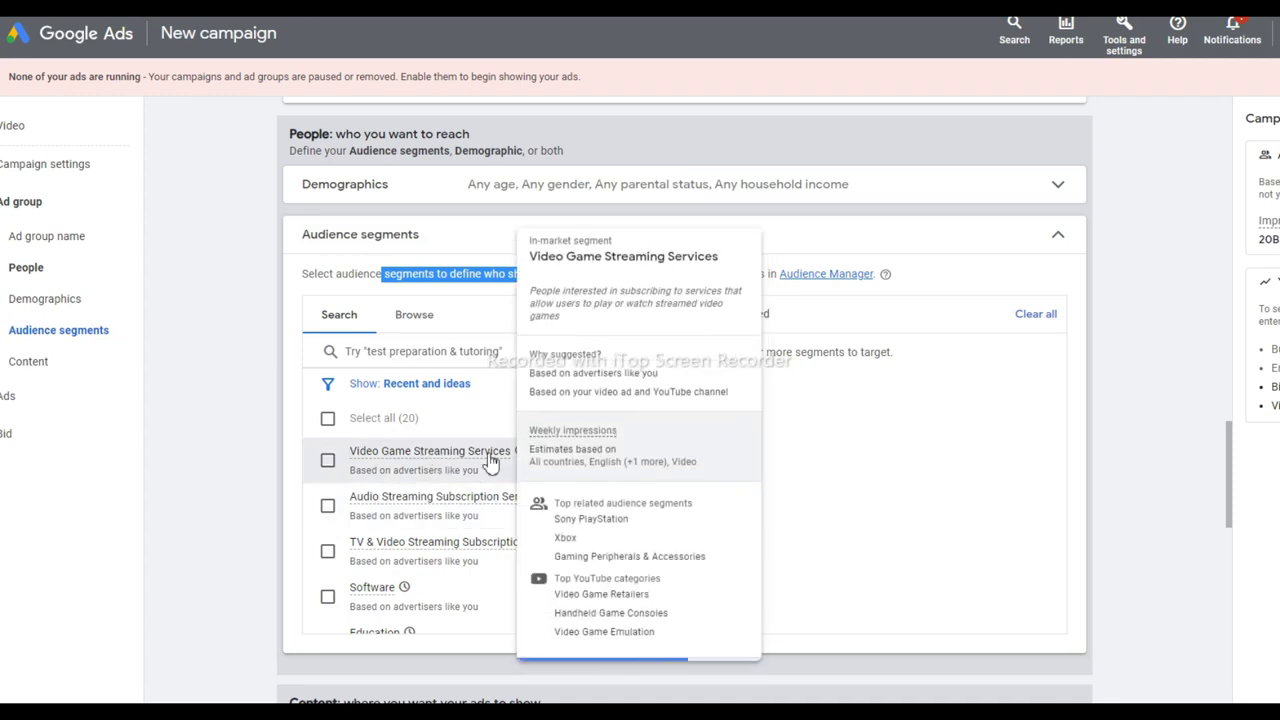
scroll(963, 440, "down", 1)
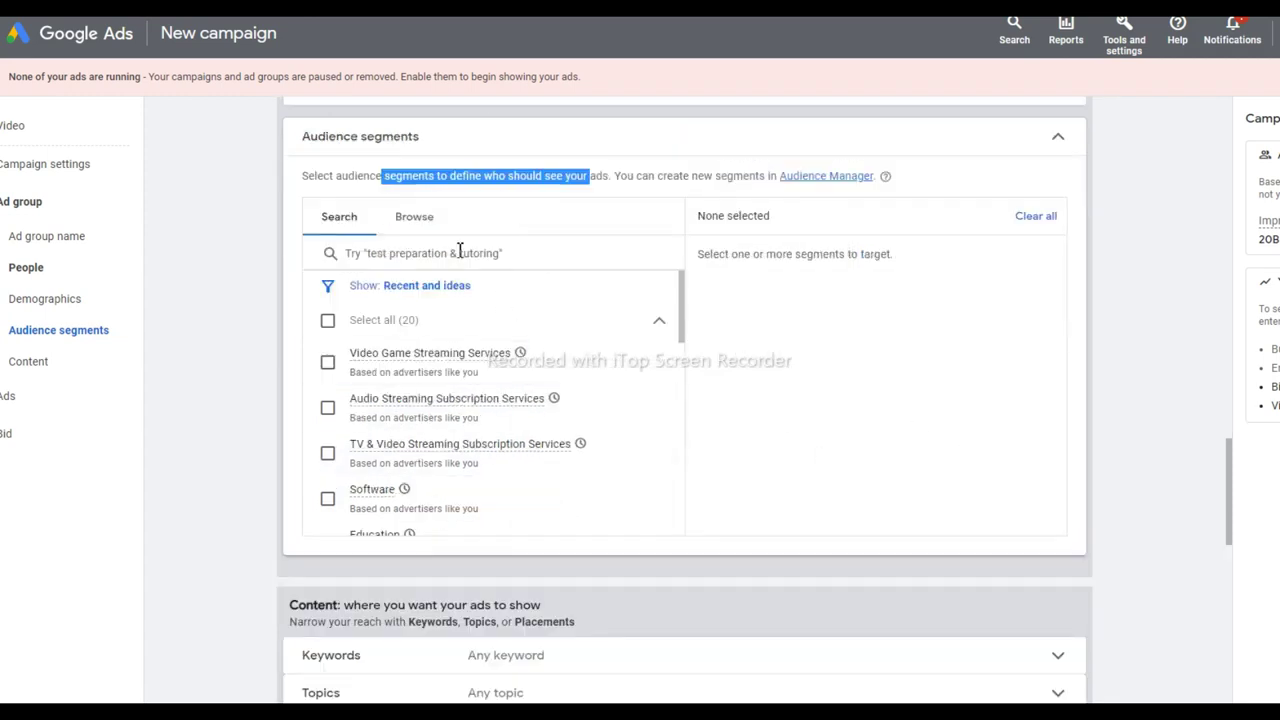
scroll(505, 380, "down", 2)
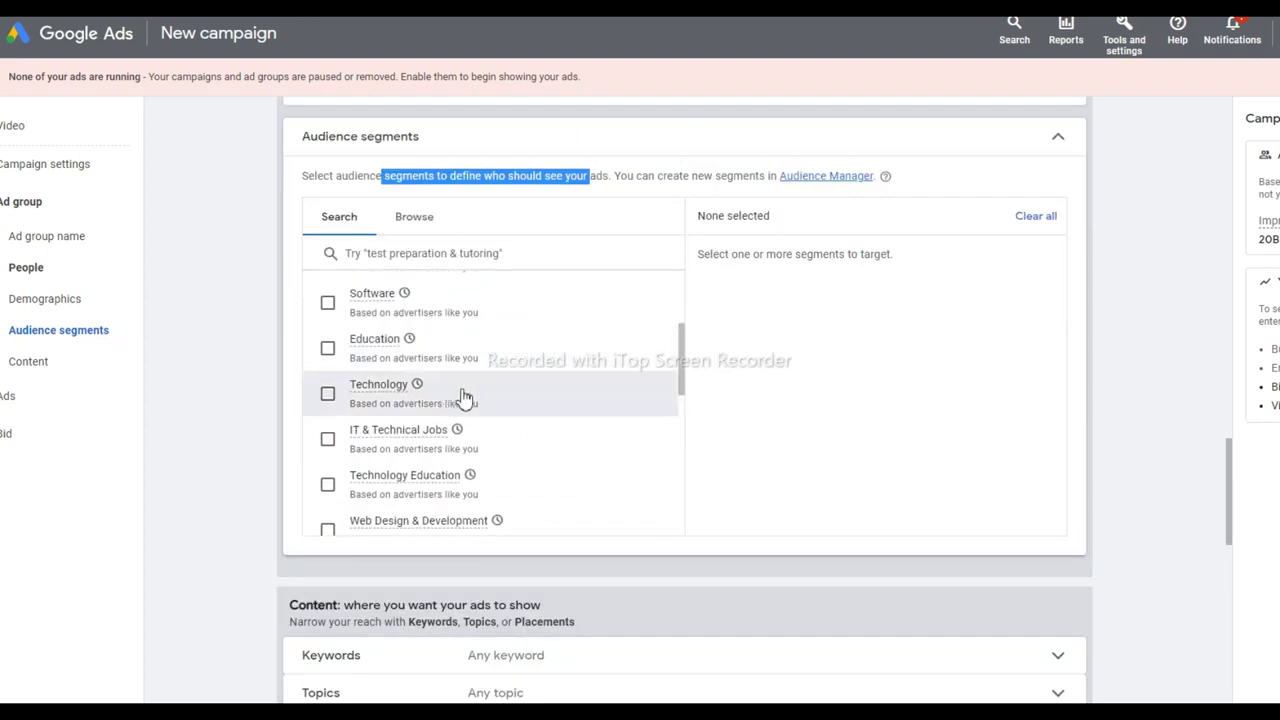
scroll(450, 397, "down", 2)
scroll(466, 391, "up", 2)
- Expand the ad group's Keywords settings under Content, review the keyword entry and idea fields, and collapse them
scroll(895, 387, "down", 4)
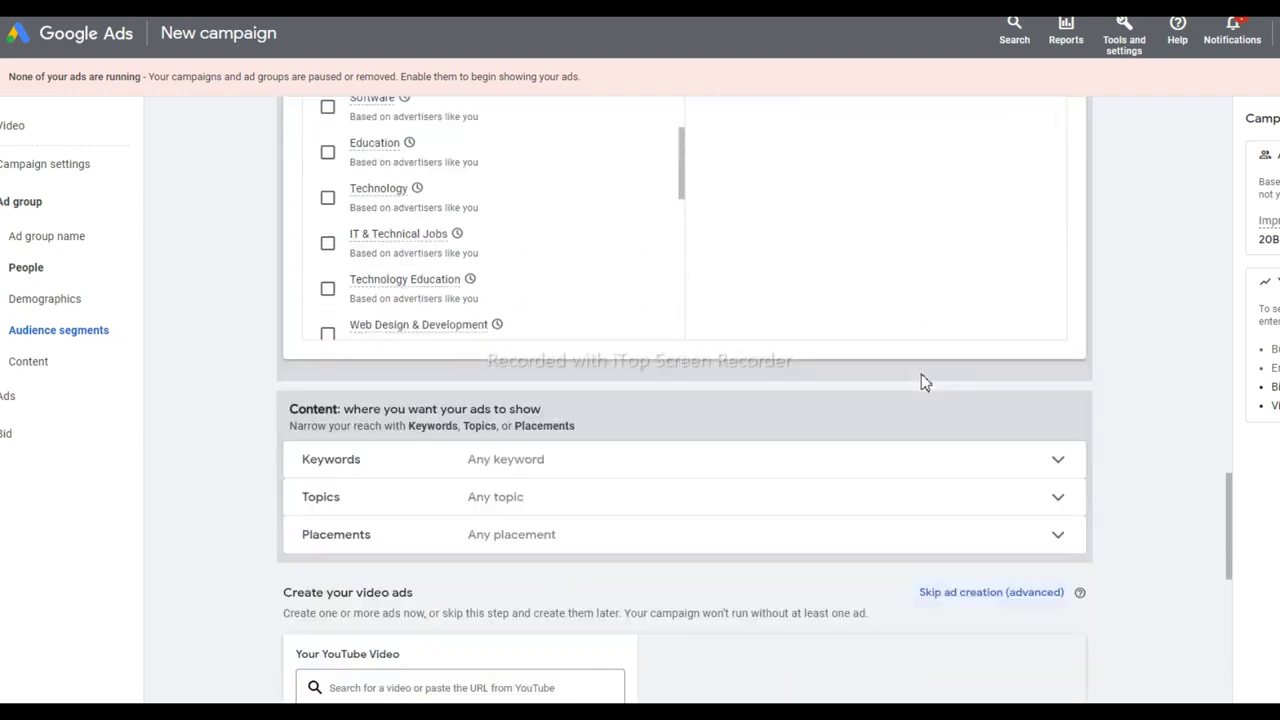
left_click(864, 272)
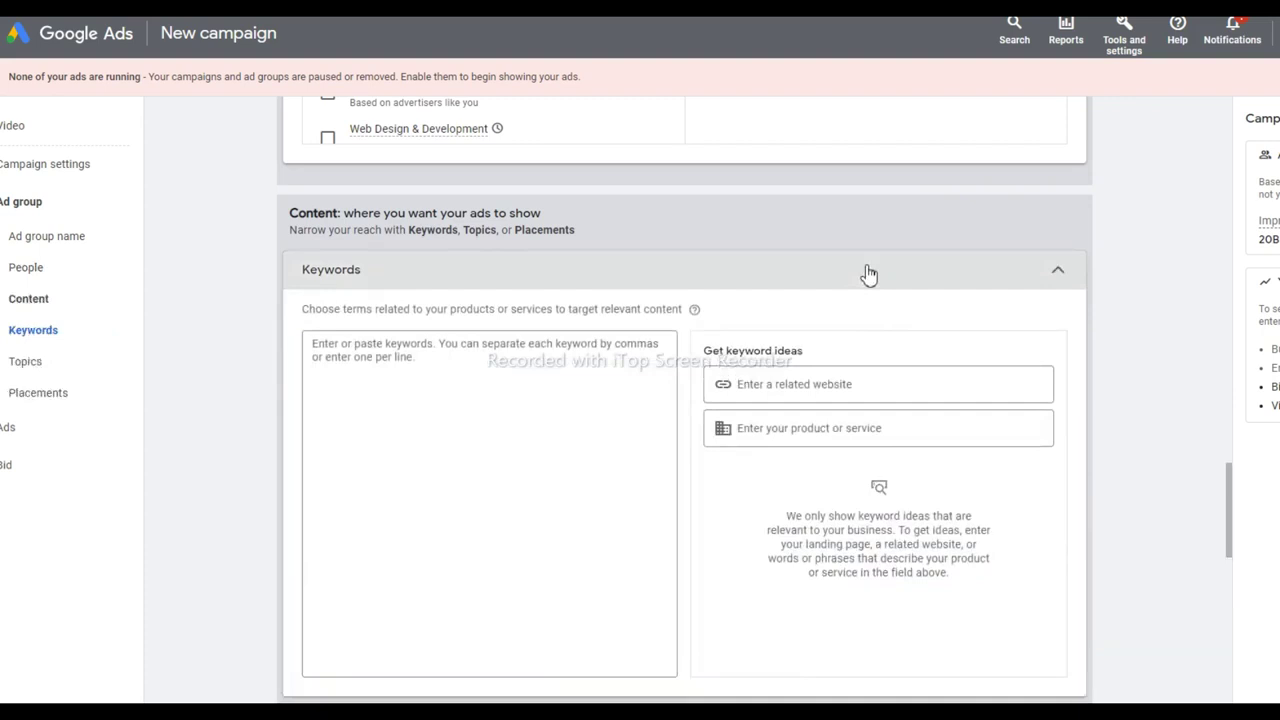
left_click(870, 273)
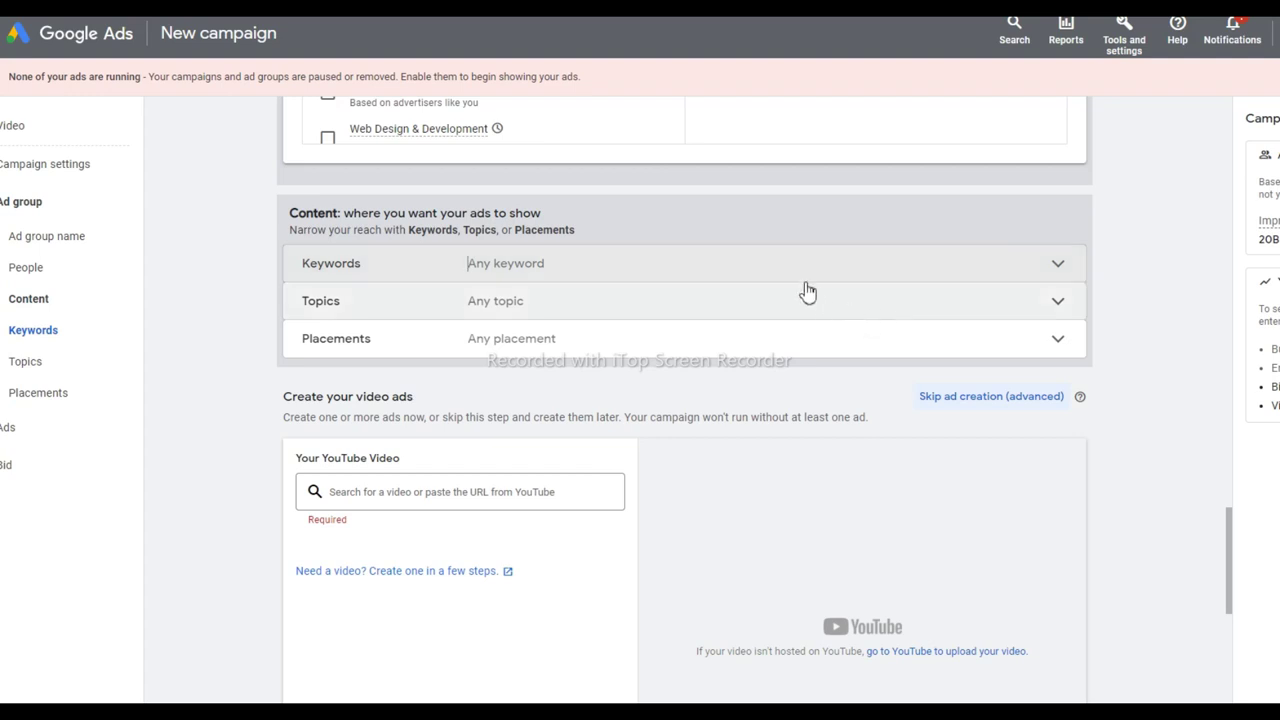
- Look over the video ad creation section and its YouTube video search field
scroll(728, 274, "down", 3)
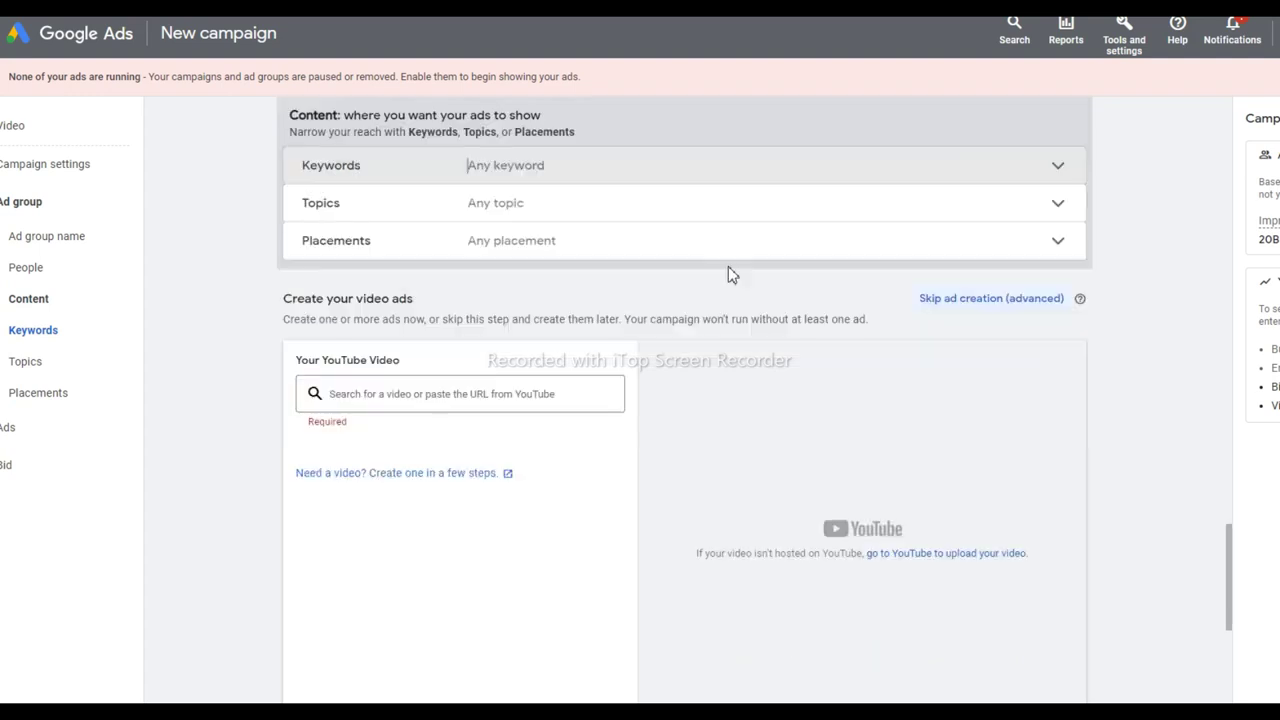
scroll(728, 274, "up", 1)
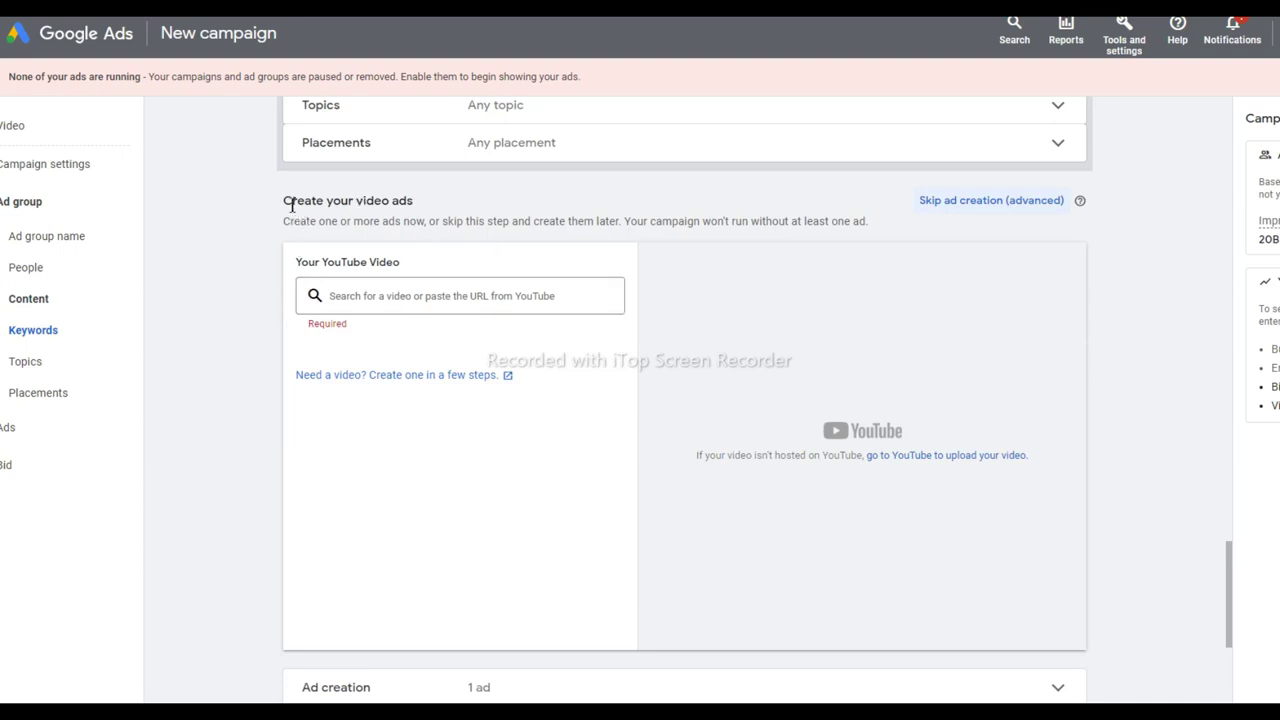
left_click_drag(291, 201, 430, 206)
left_click(408, 306)
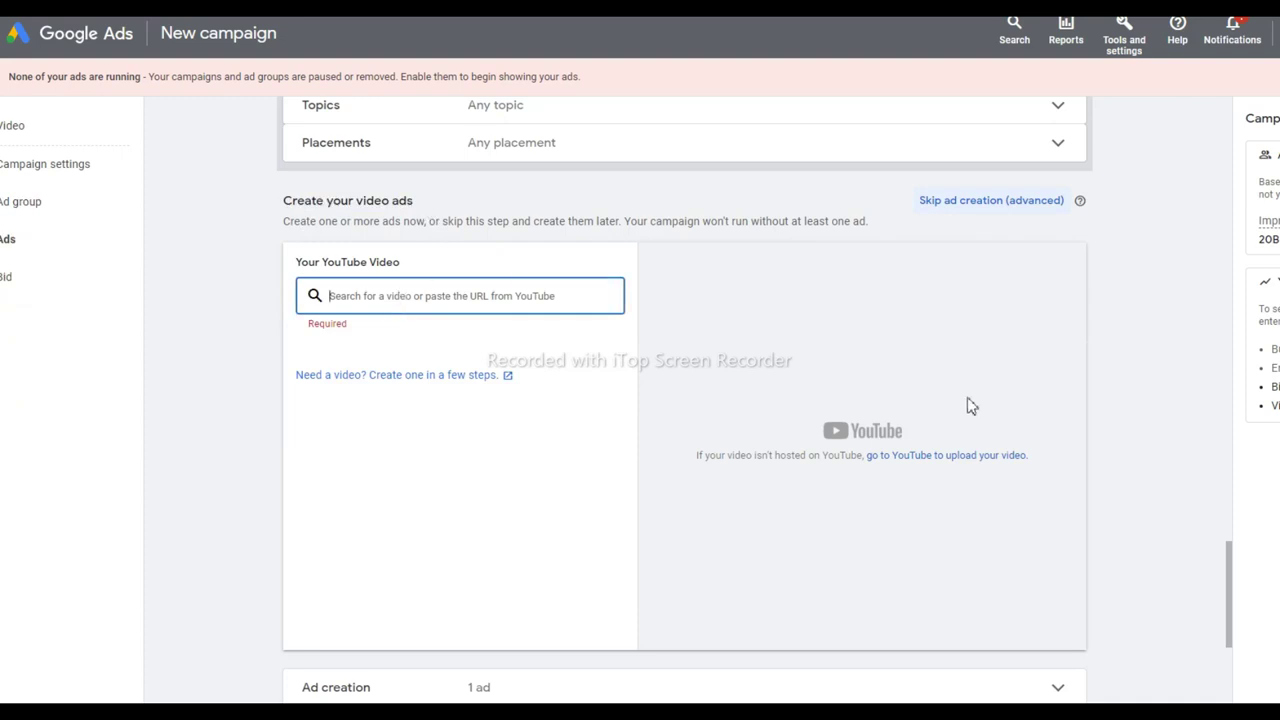
scroll(729, 414, "down", 1)
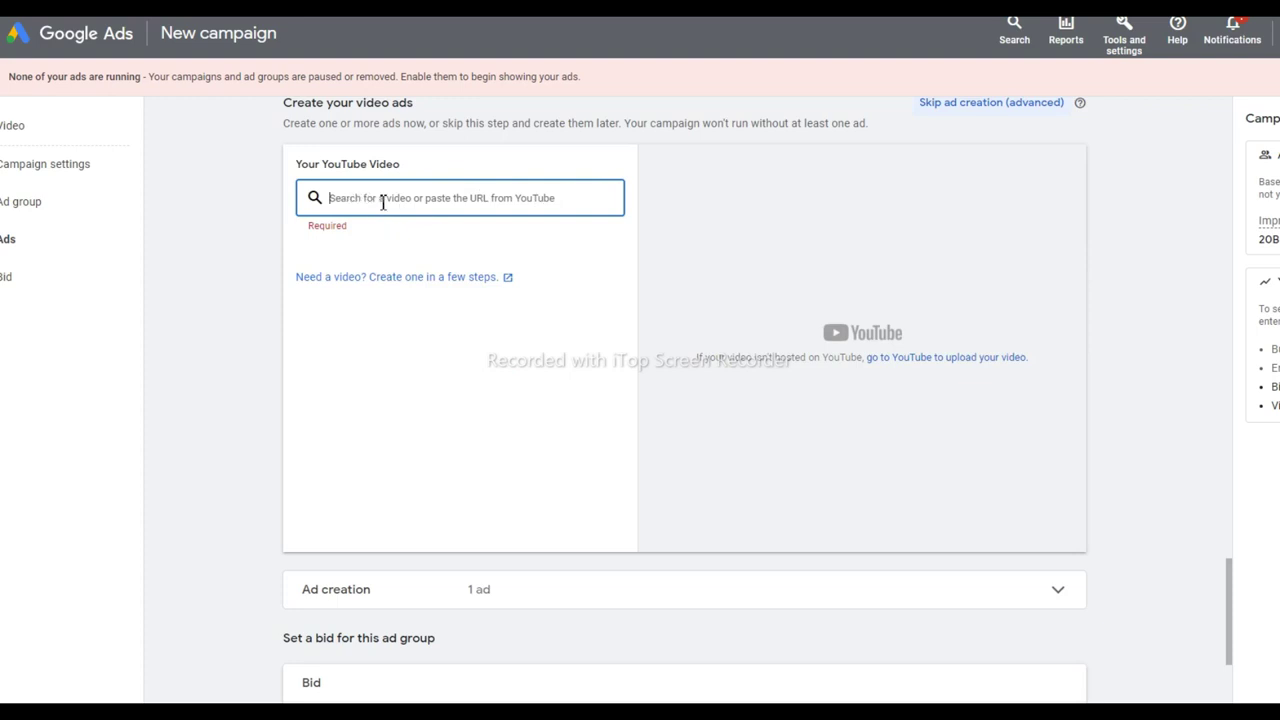
- Set the ad group's Maximum CPV bid to ₹10.00
scroll(383, 203, "down", 3)
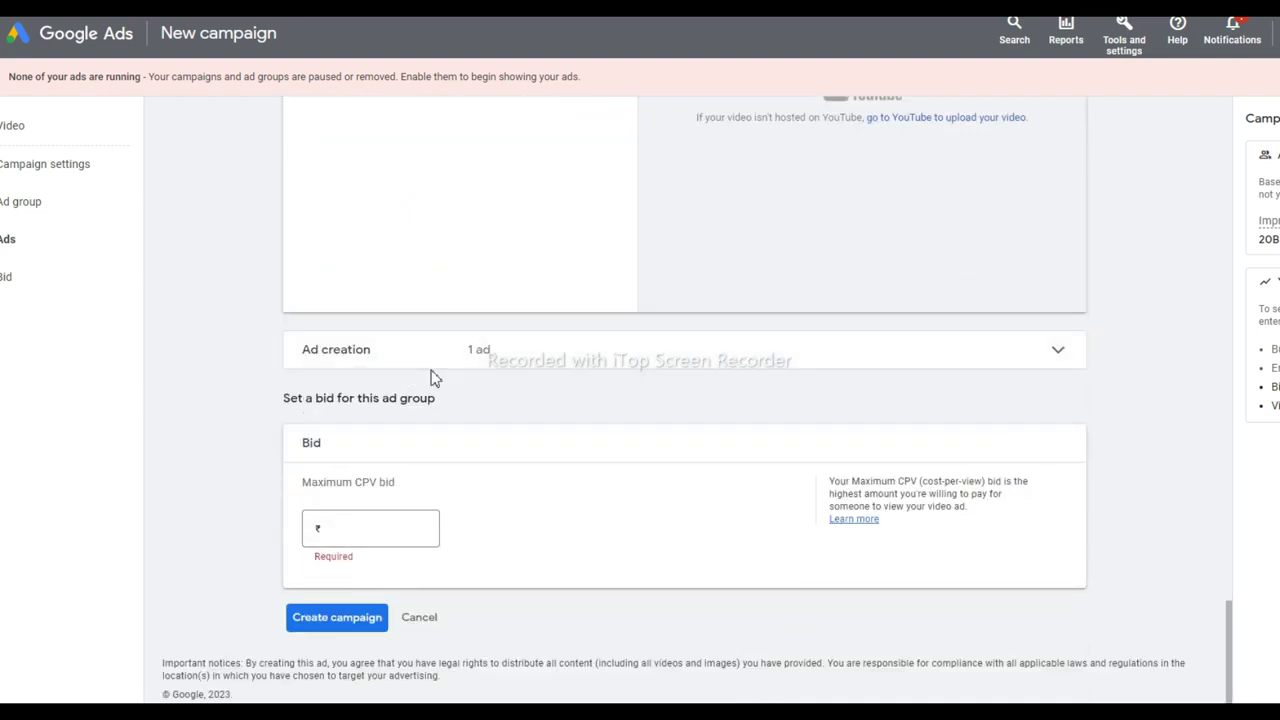
left_click_drag(285, 398, 457, 403)
left_click_drag(303, 482, 411, 491)
left_click(387, 535)
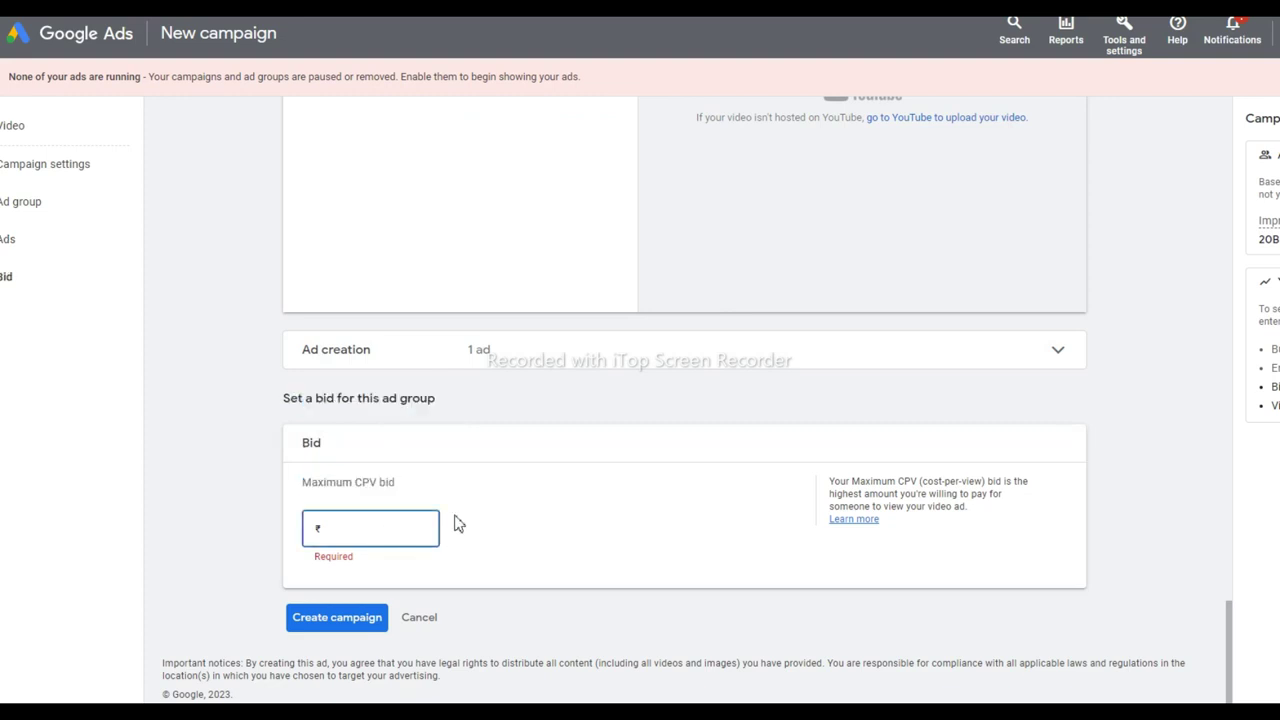
type("1.00")
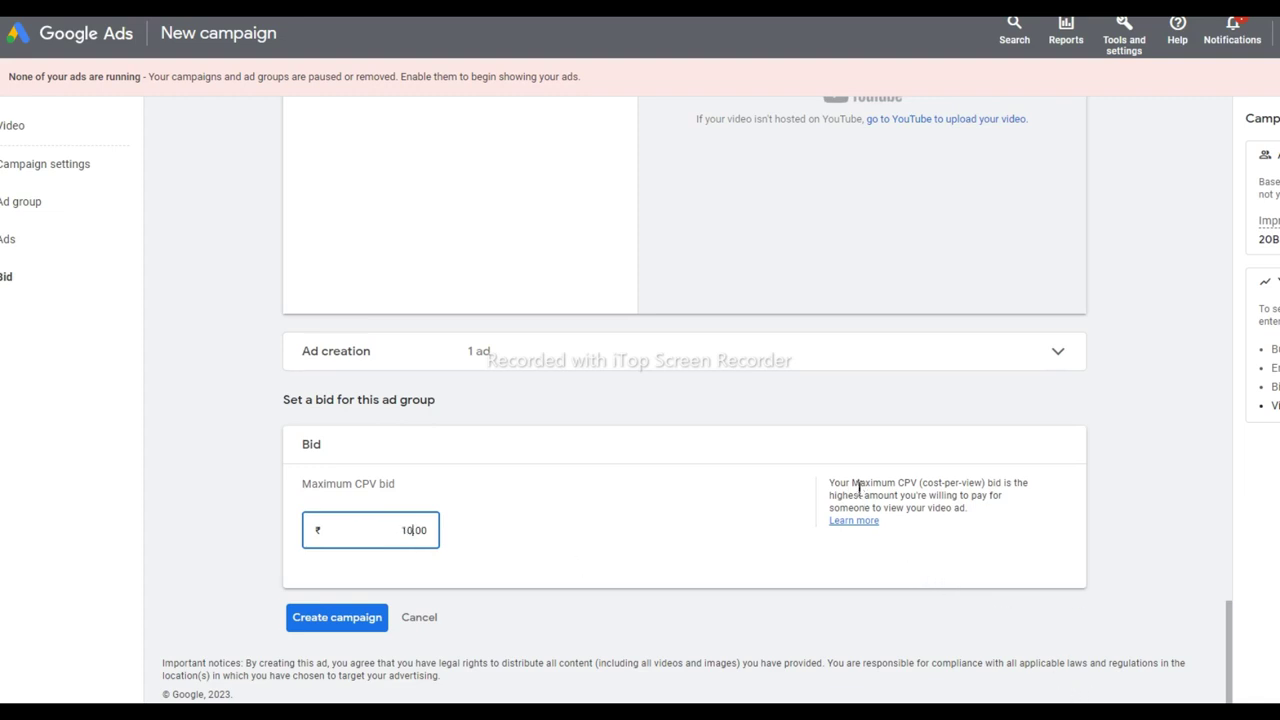
- Read the explanation of the Maximum CPV (cost-per-view) bid beside the bid amount
left_click_drag(925, 483, 978, 483)
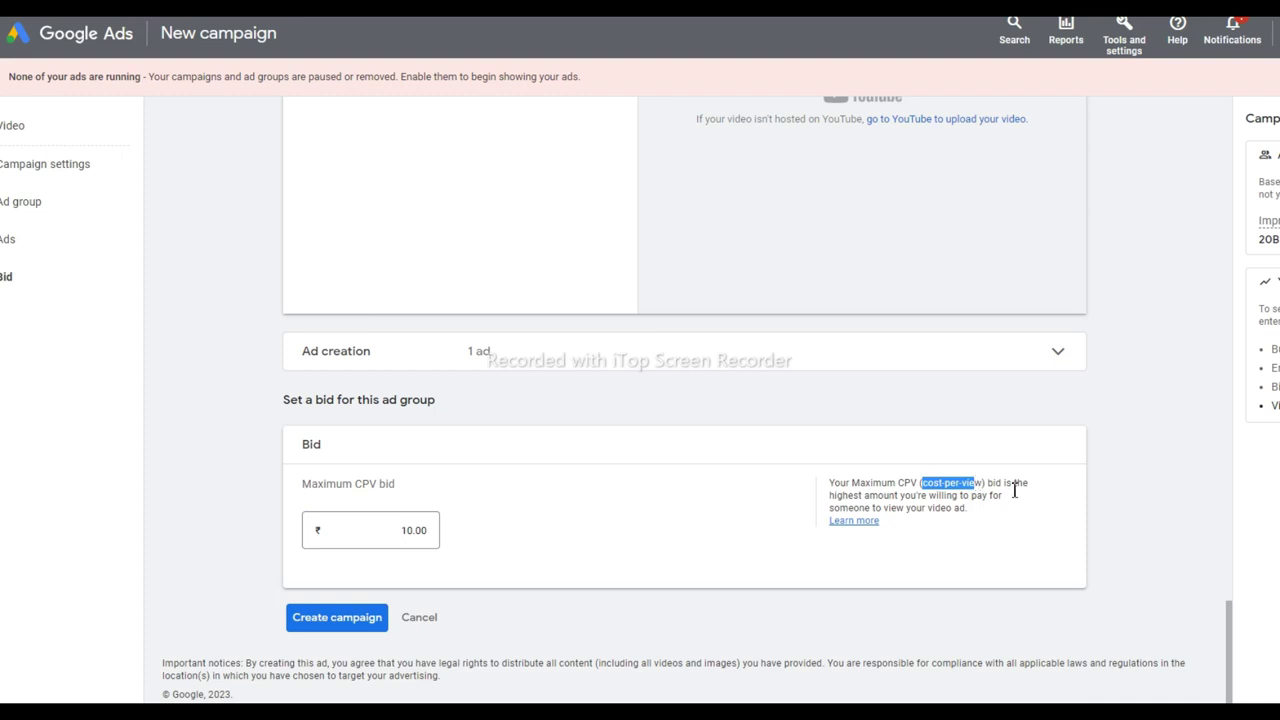
left_click(1016, 492)
left_click_drag(830, 495, 991, 515)
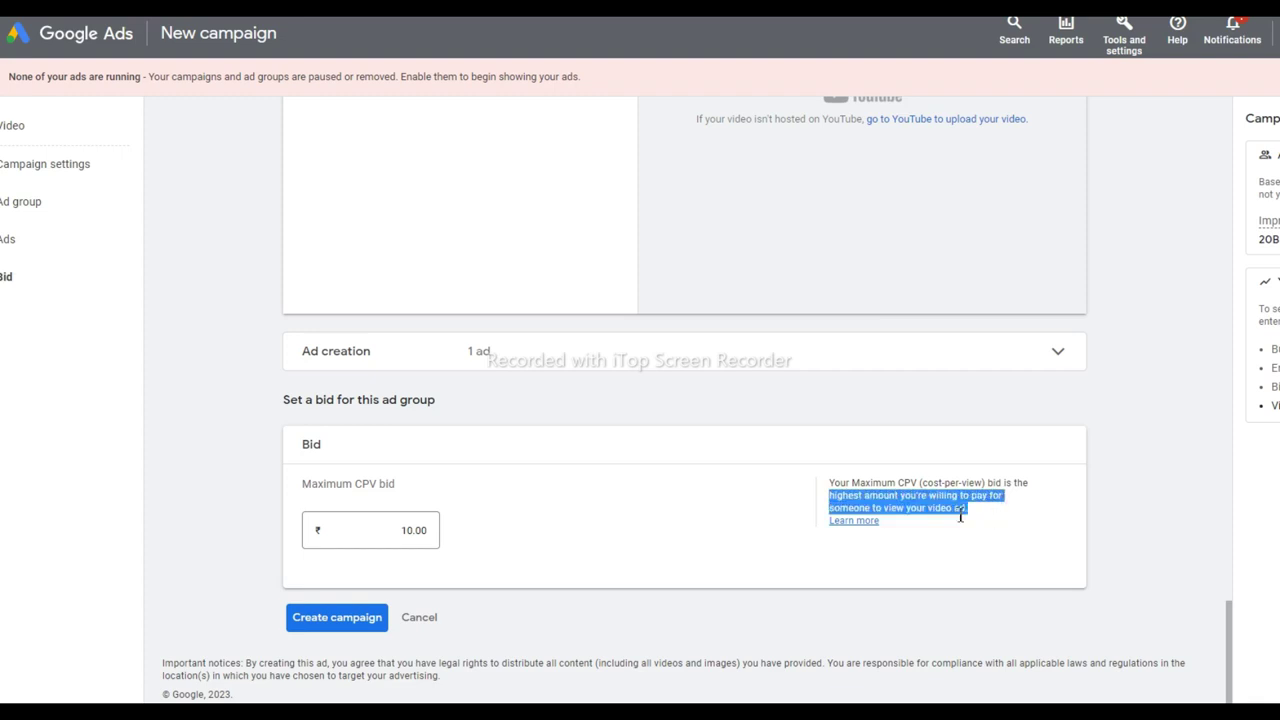
left_click_drag(323, 500, 437, 480)
left_click(440, 481)
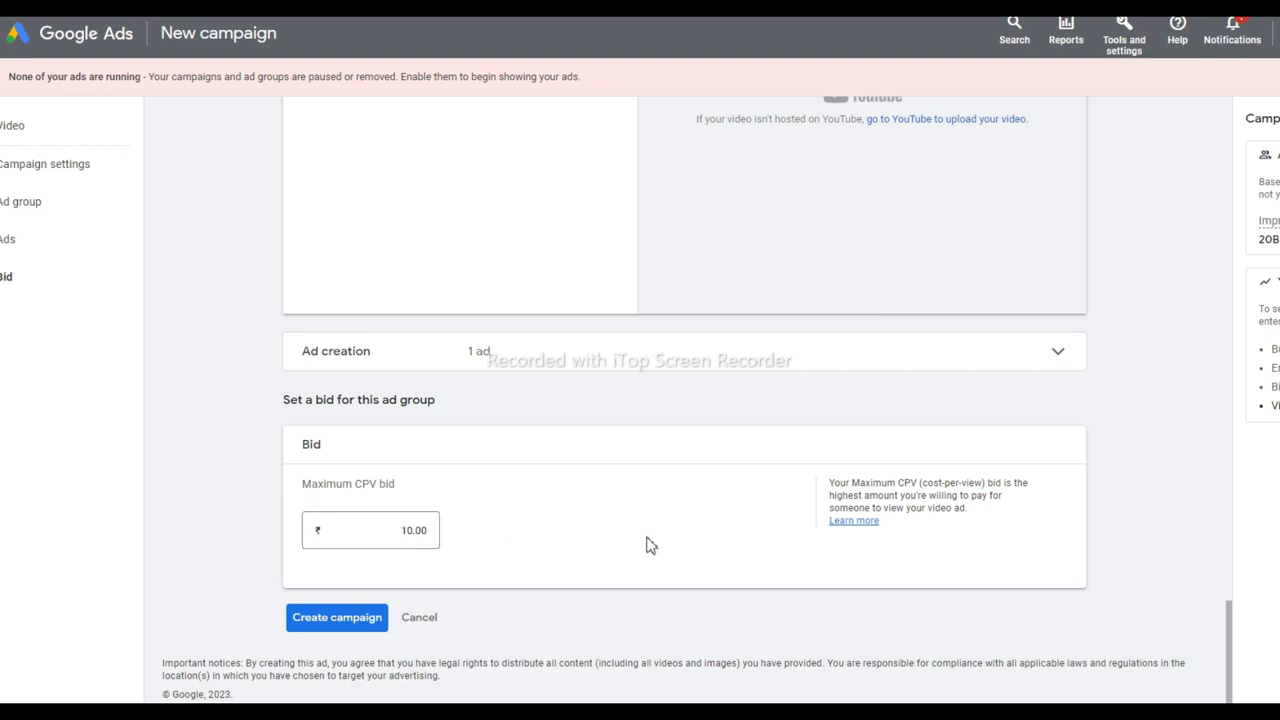
- Review the whole campaign form from the general settings through budget, targeting and video ads to the ad group bid
scroll(646, 543, "up", 1)
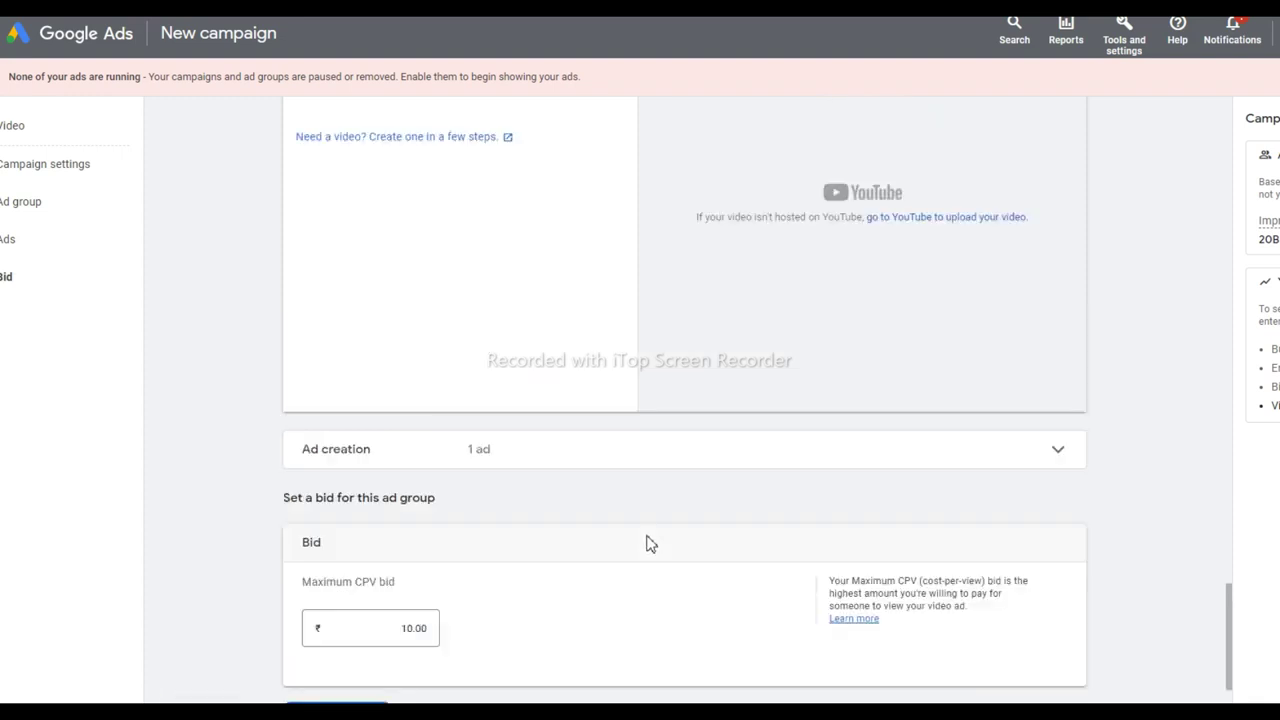
scroll(646, 543, "up", 7)
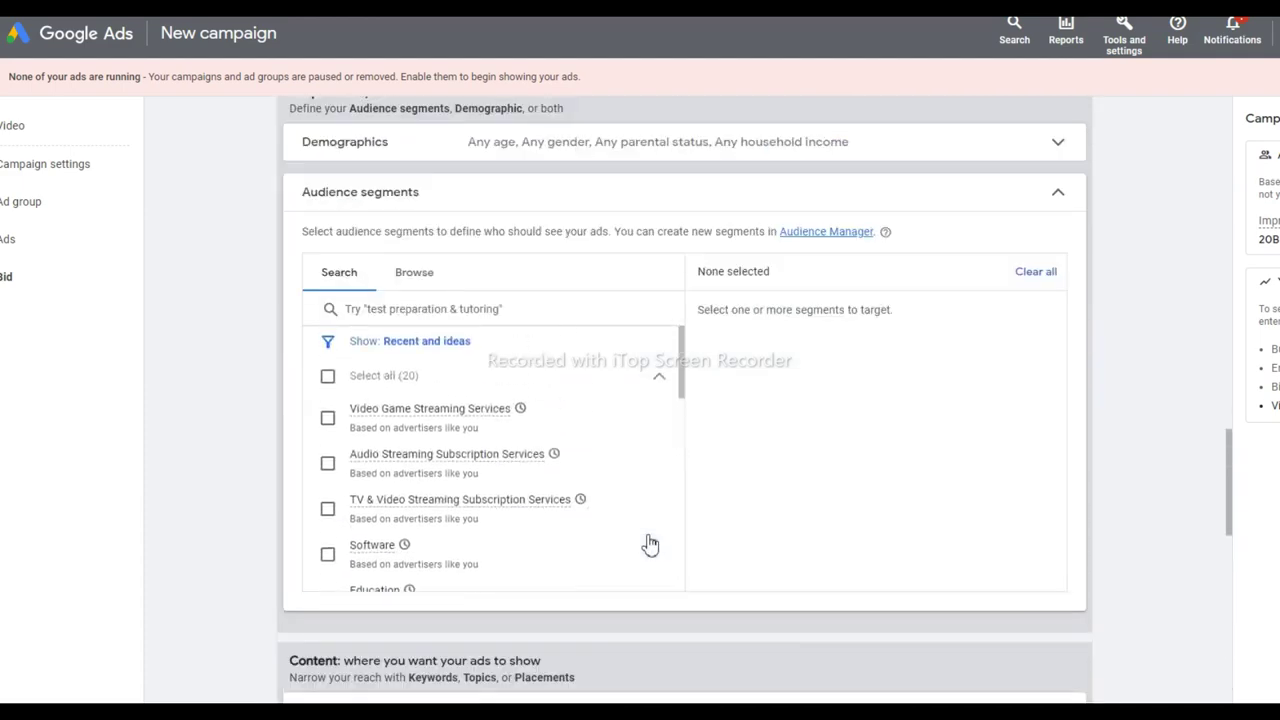
scroll(646, 543, "up", 10)
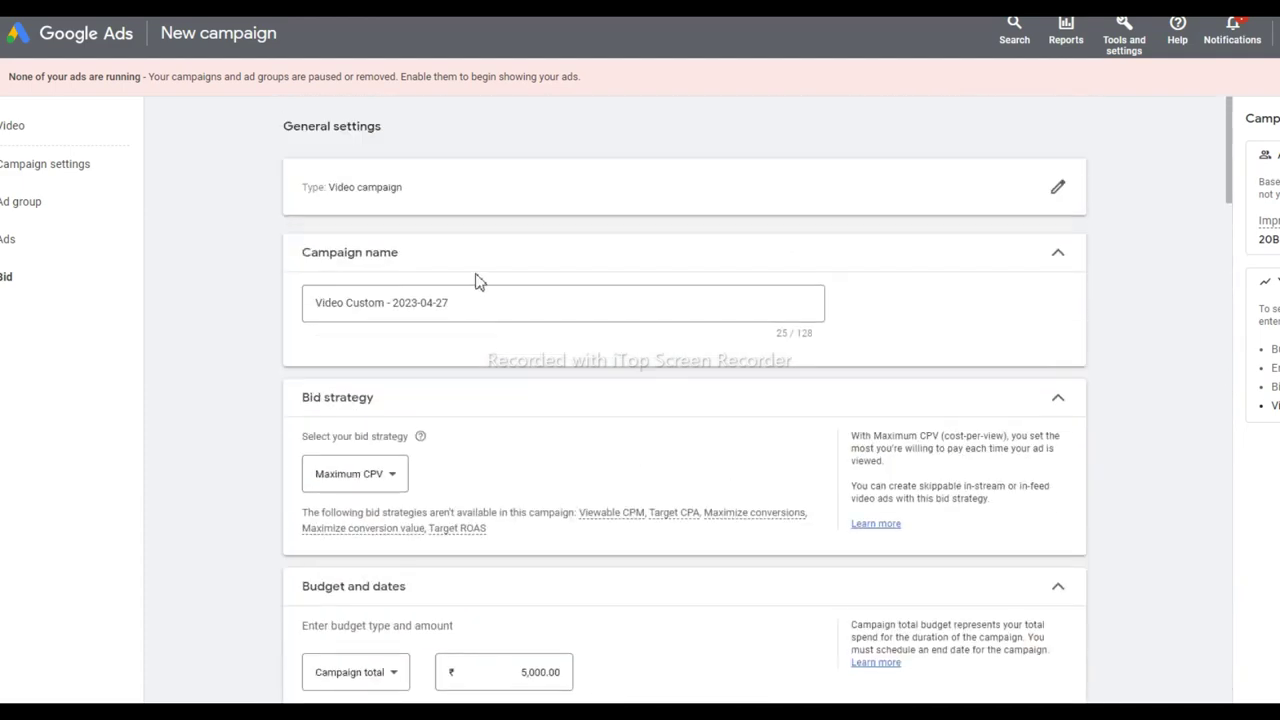
scroll(751, 405, "down", 15)
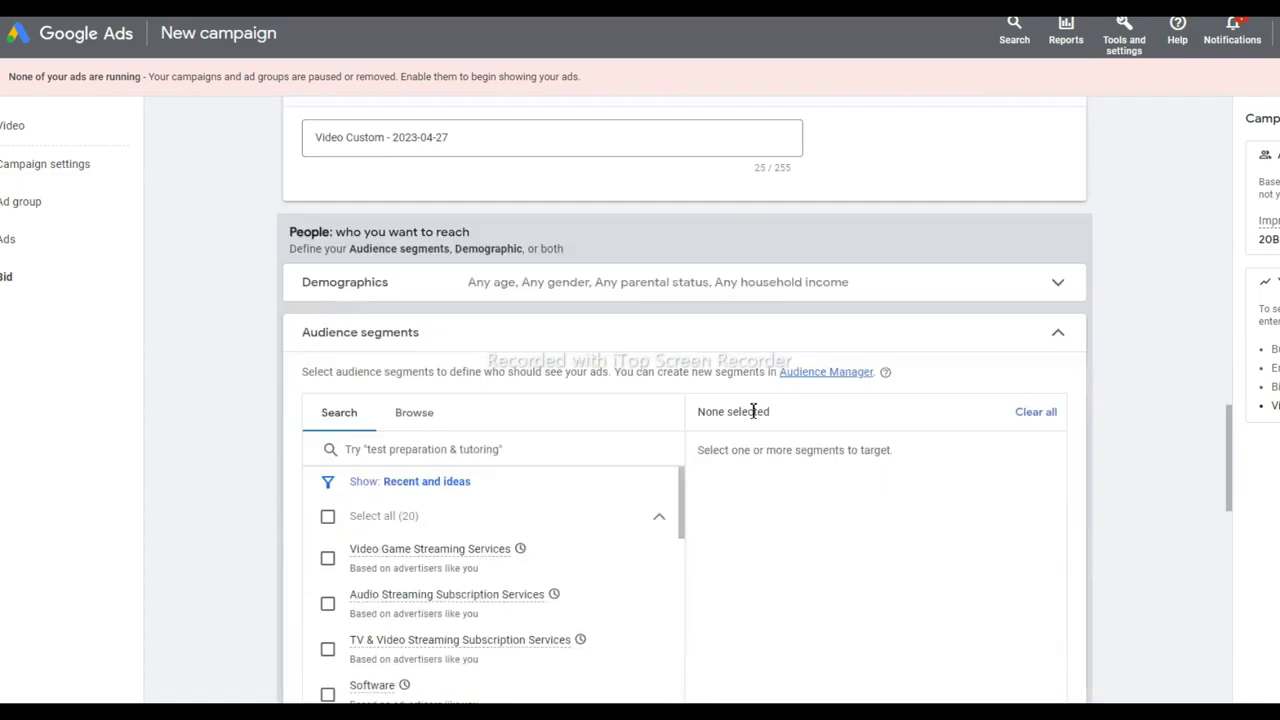
scroll(753, 411, "down", 15)
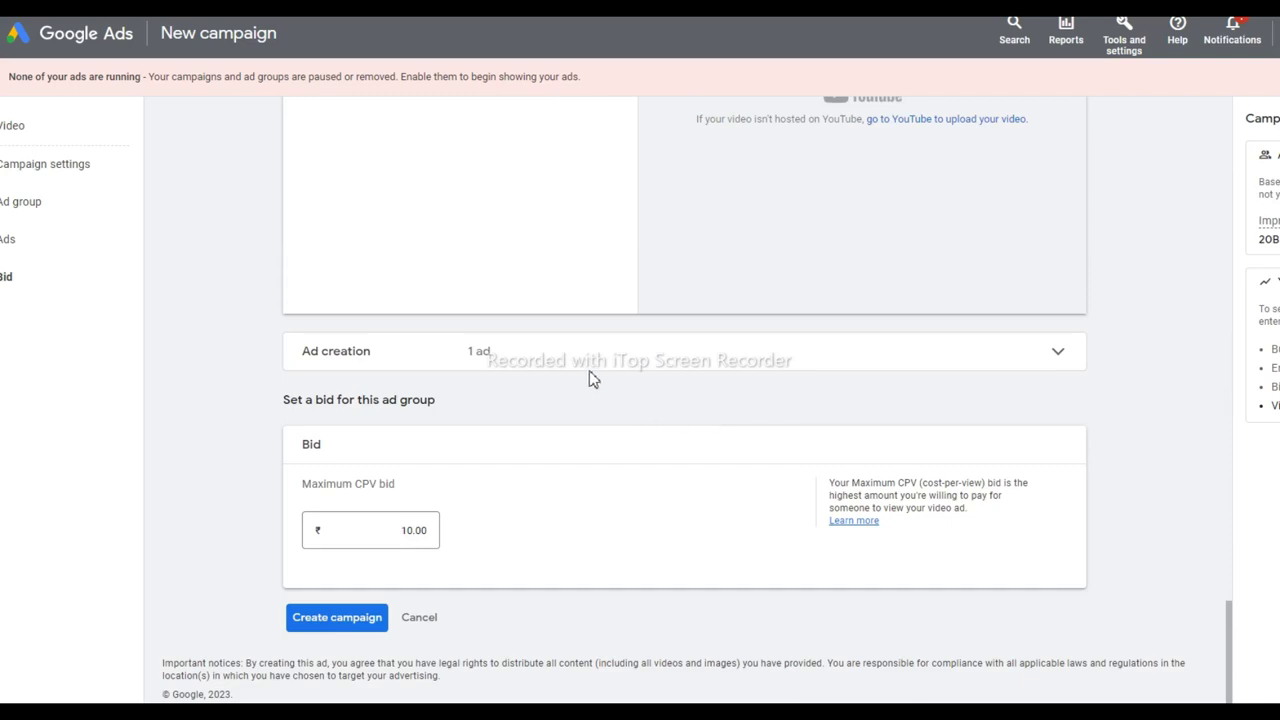
scroll(446, 408, "up", 20)
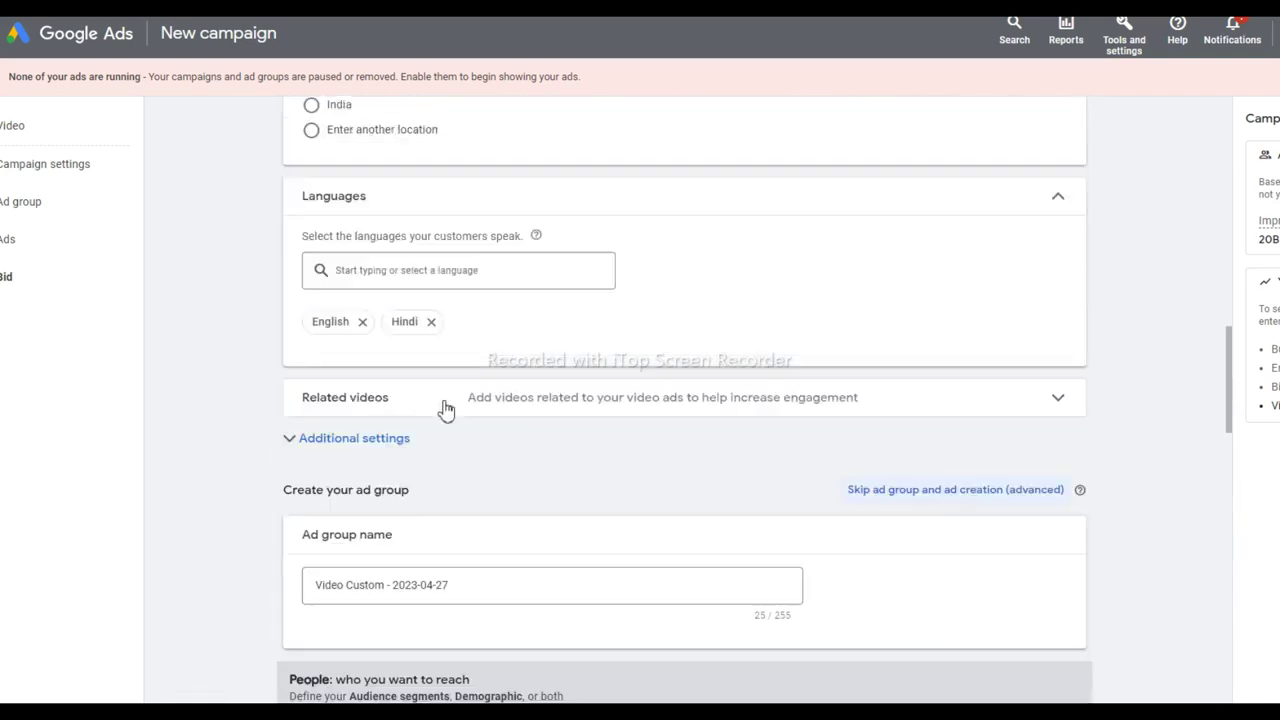
scroll(446, 408, "down", 1)
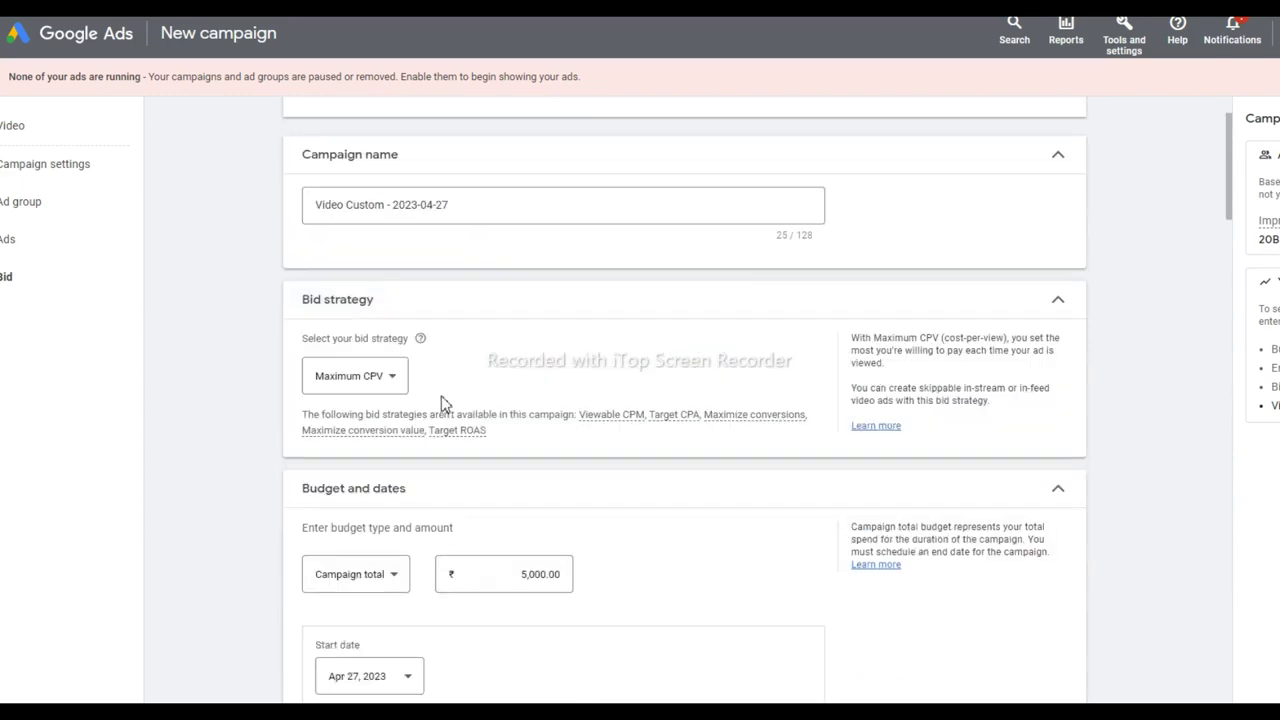
scroll(446, 408, "down", 20)
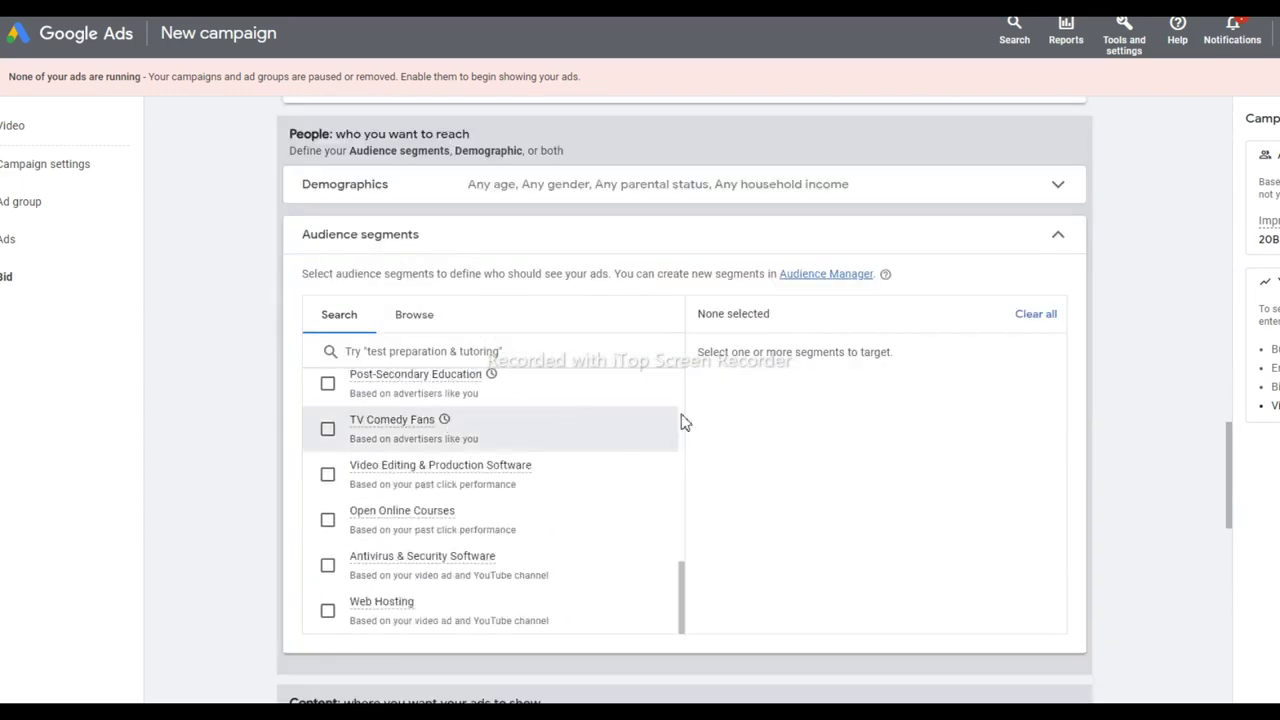
scroll(677, 424, "down", 1)
scroll(1000, 390, "down", 10)
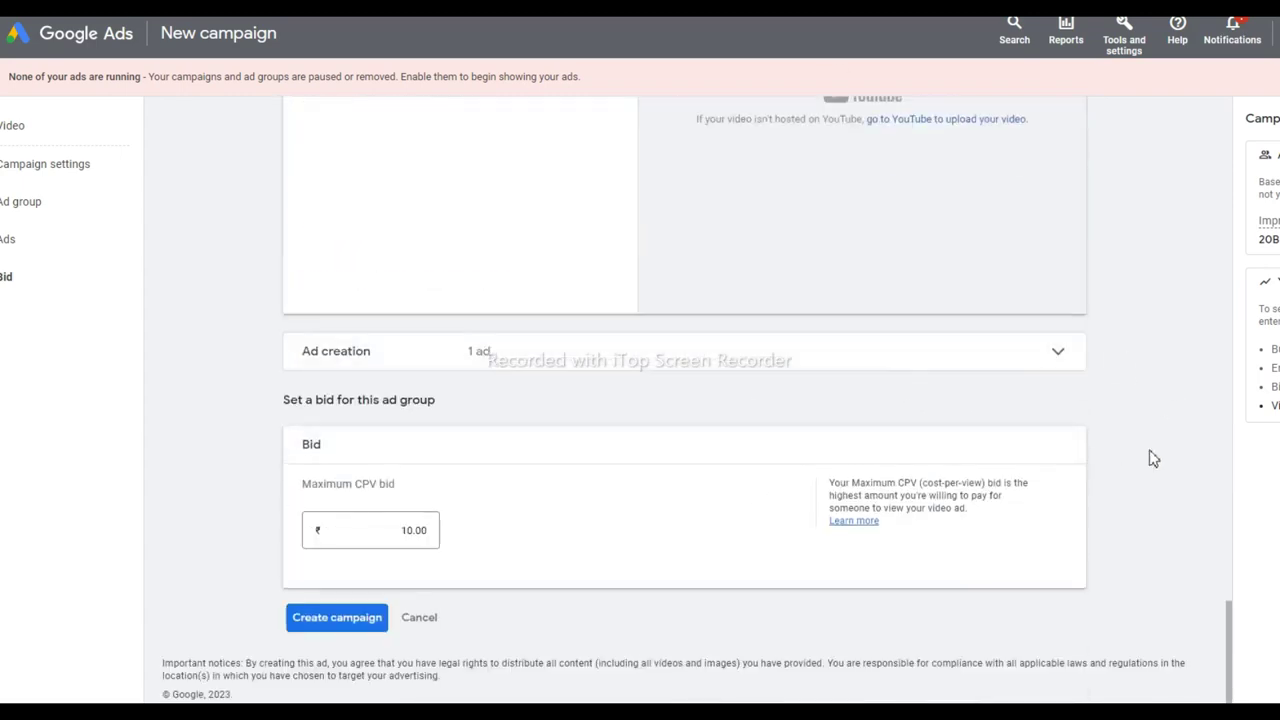
scroll(856, 424, "up", 5)
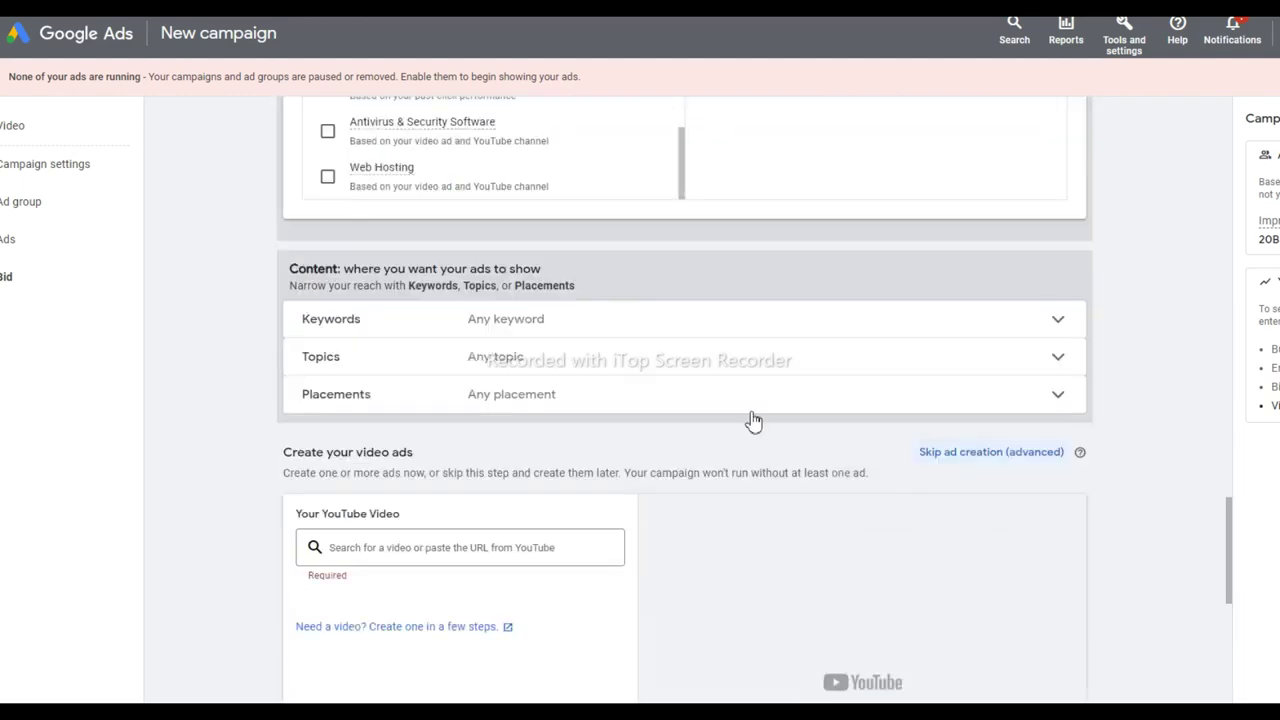
scroll(617, 380, "up", 10)
scroll(457, 591, "up", 15)
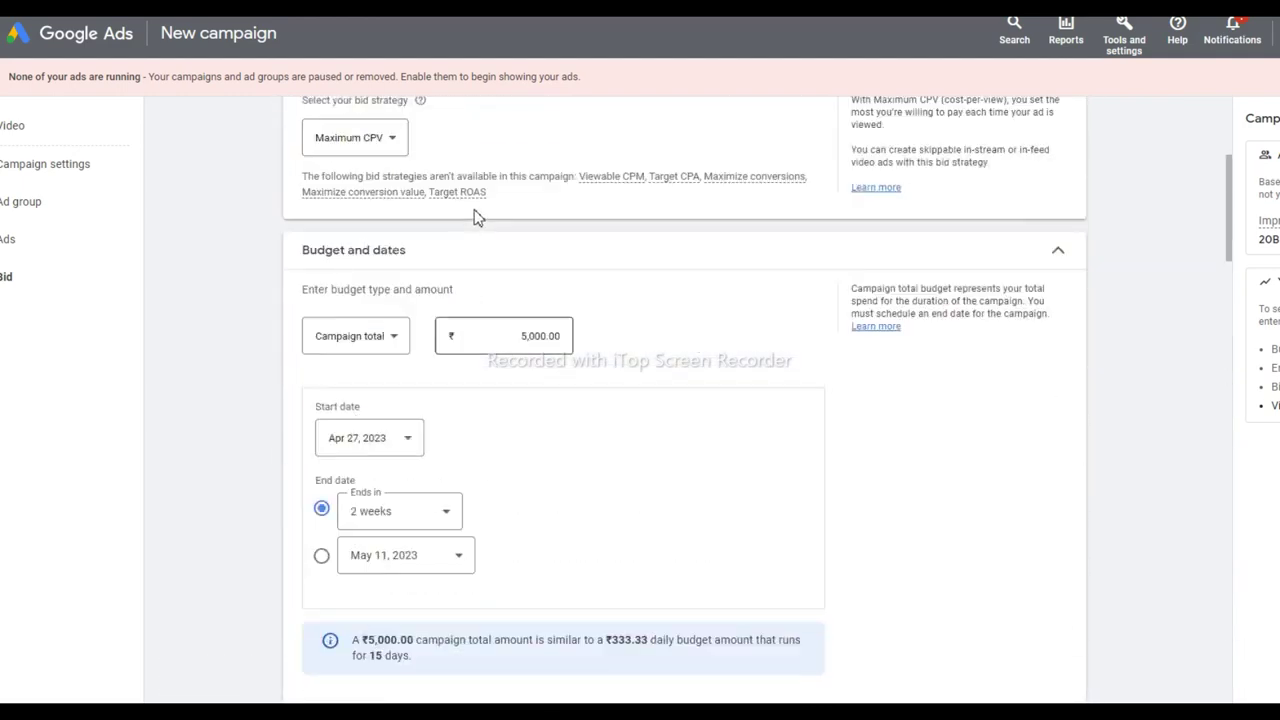
scroll(480, 240, "up", 3)
scroll(486, 254, "down", 12)
scroll(488, 261, "down", 15)
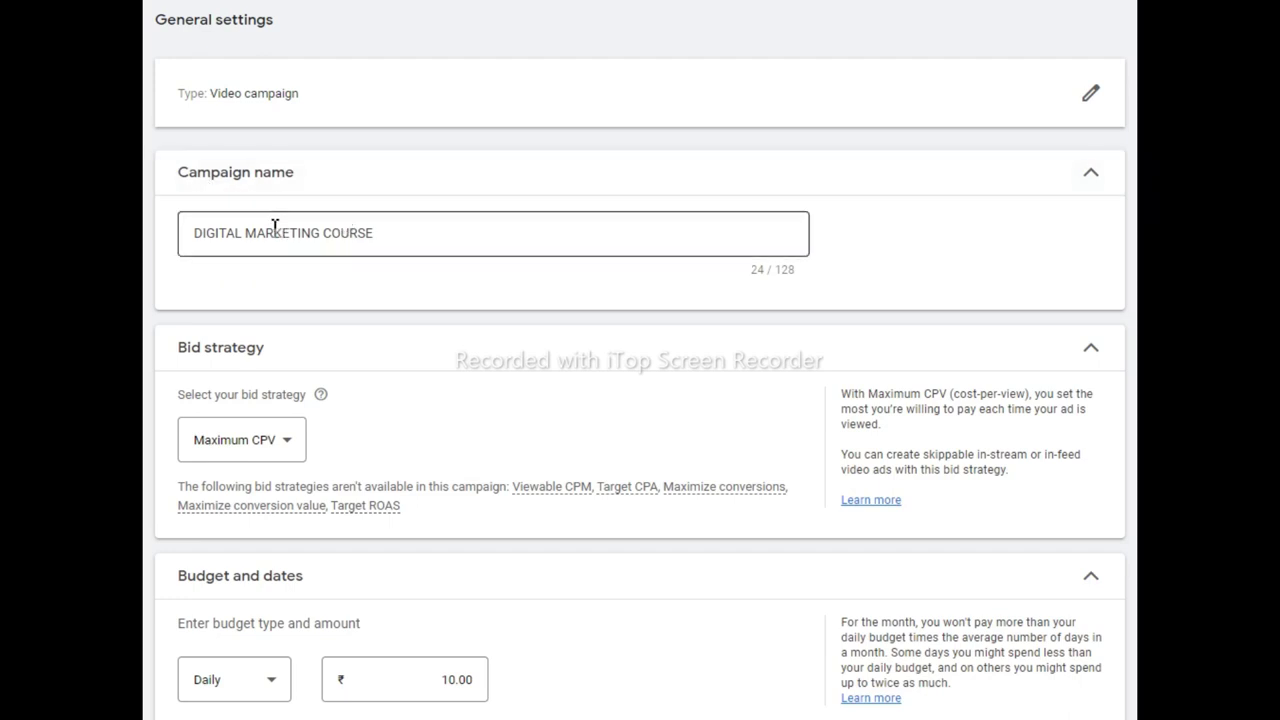
- Review the campaign name, bid strategy, budget and dates, including the available budget types
scroll(426, 280, "down", 3)
scroll(240, 126, "up", 1)
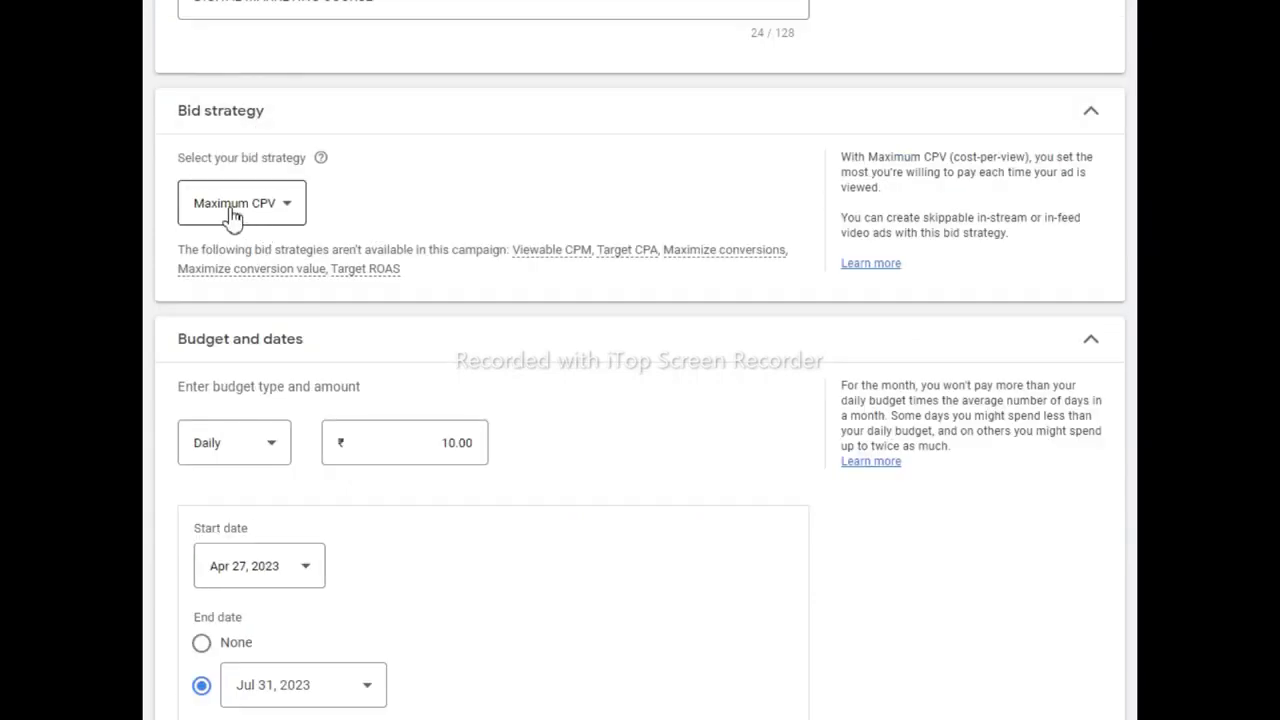
scroll(234, 205, "down", 1)
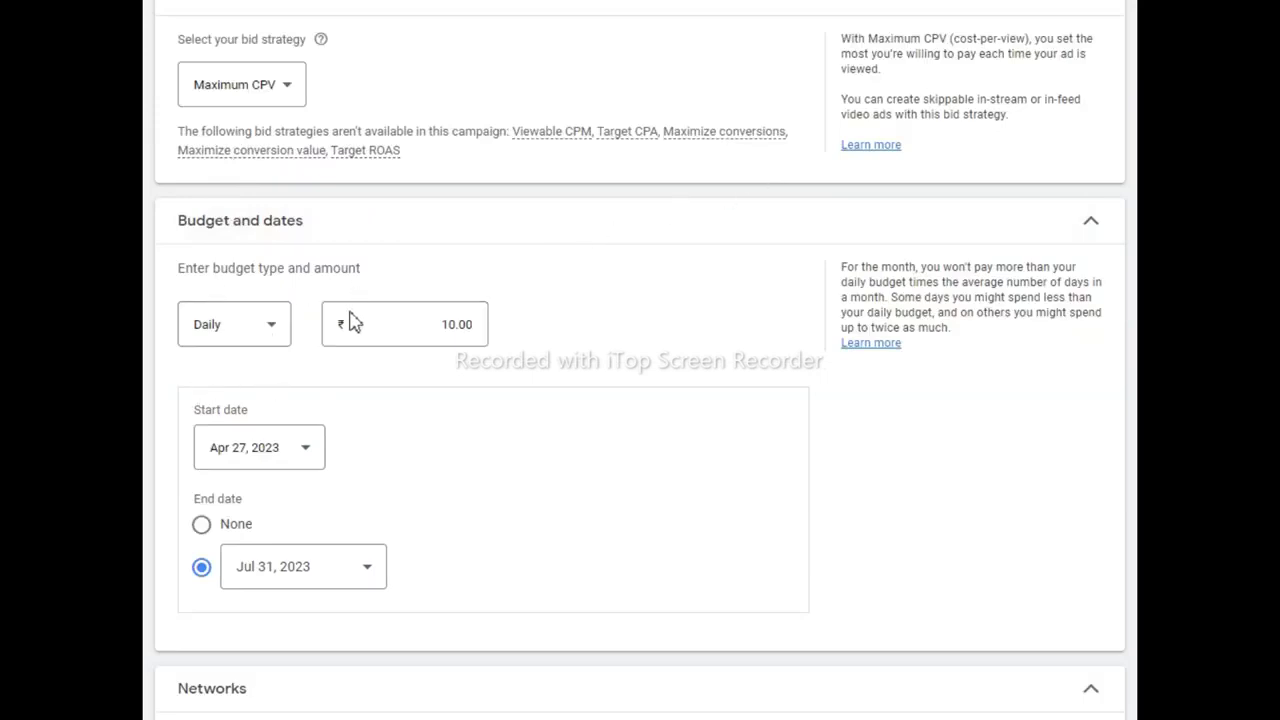
scroll(516, 378, "down", 1)
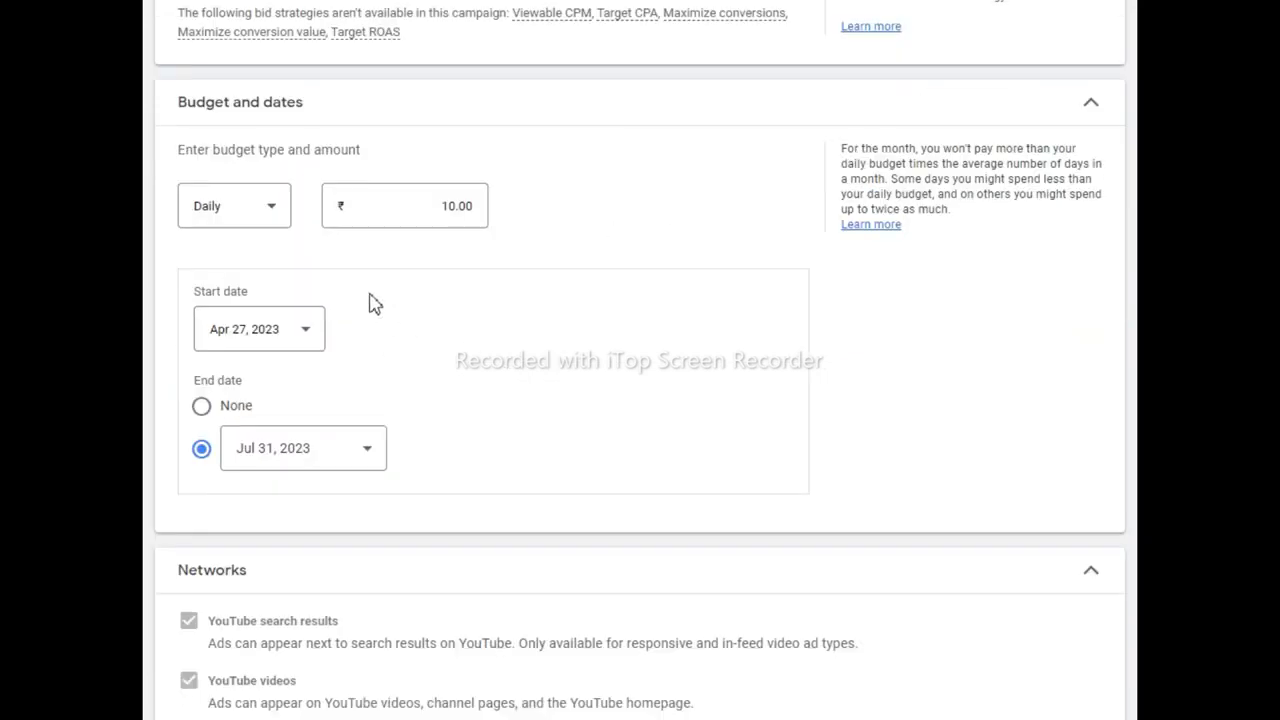
left_click(280, 214)
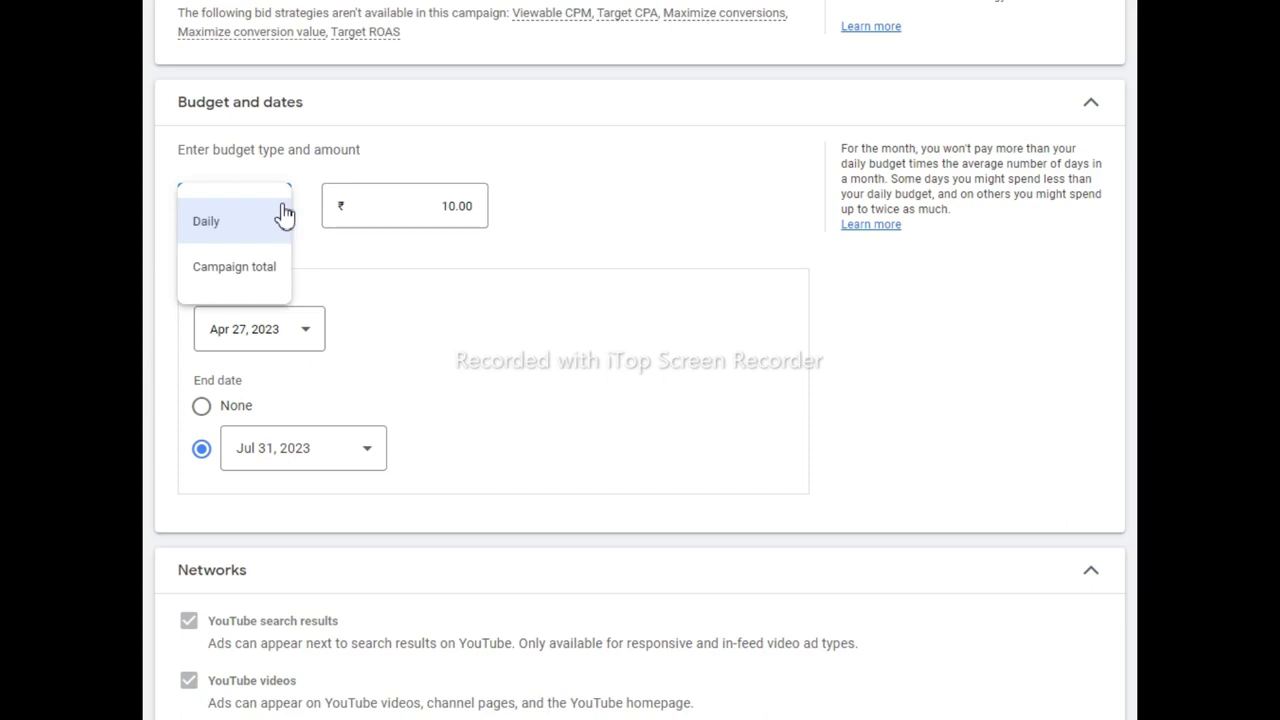
left_click(380, 157)
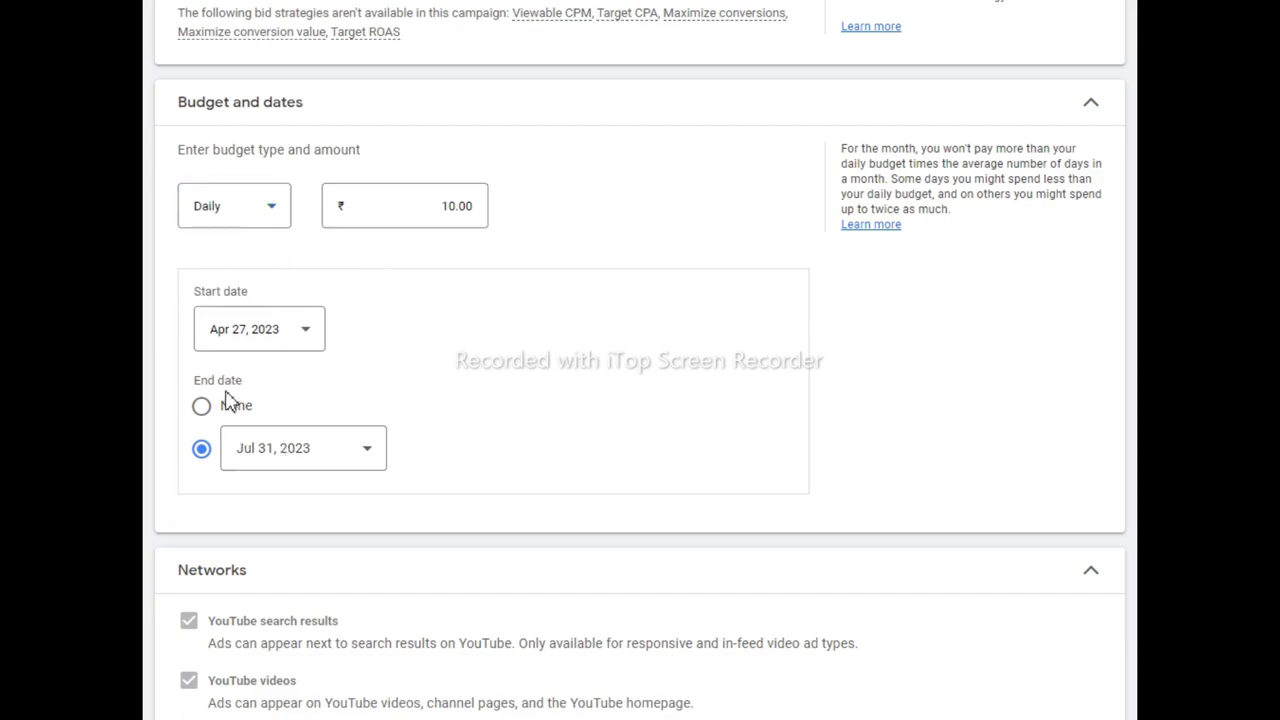
- Review the campaign's networks, locations, languages, related videos and specific device targeting
scroll(603, 409, "down", 7)
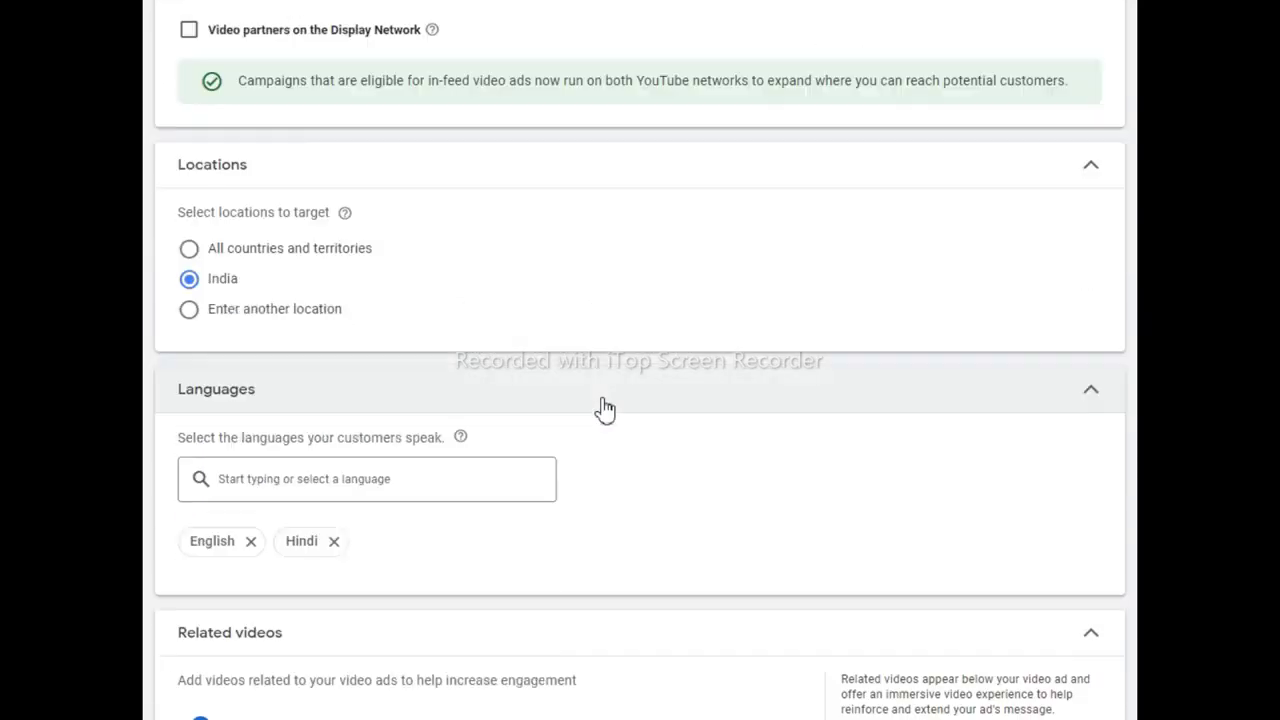
scroll(603, 409, "down", 3)
scroll(300, 240, "down", 1)
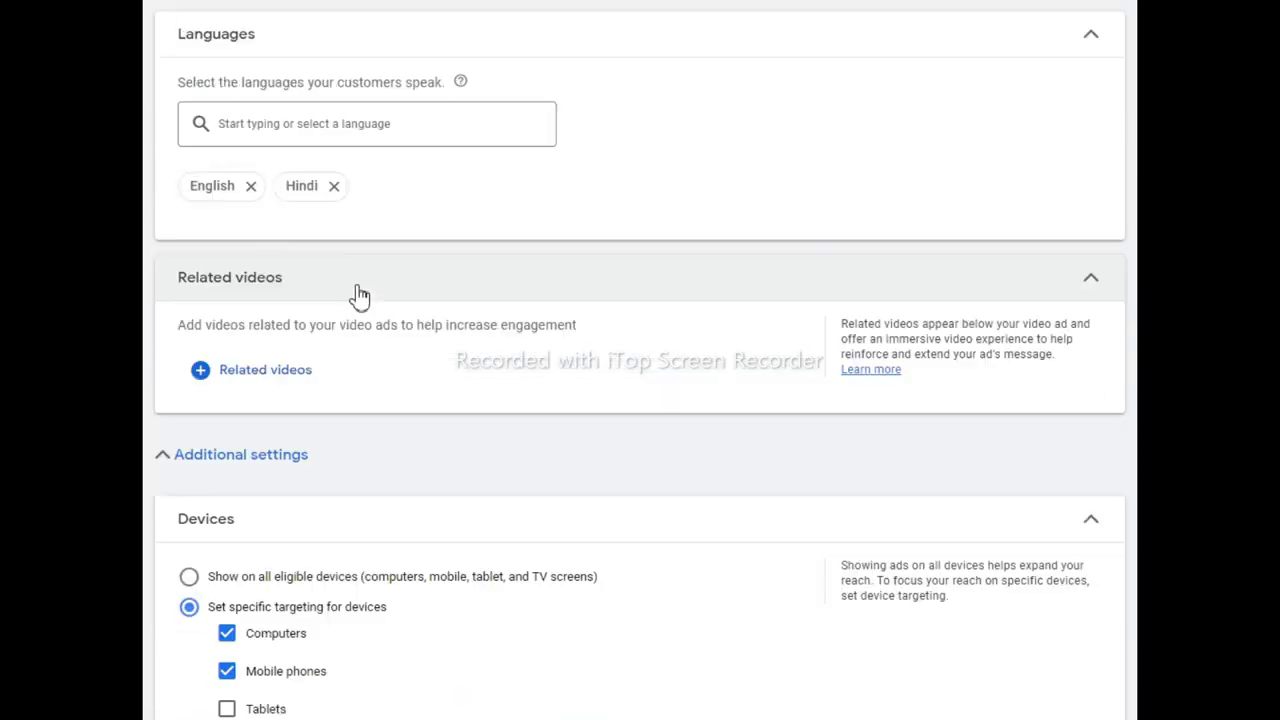
scroll(330, 208, "down", 1)
scroll(335, 212, "down", 3)
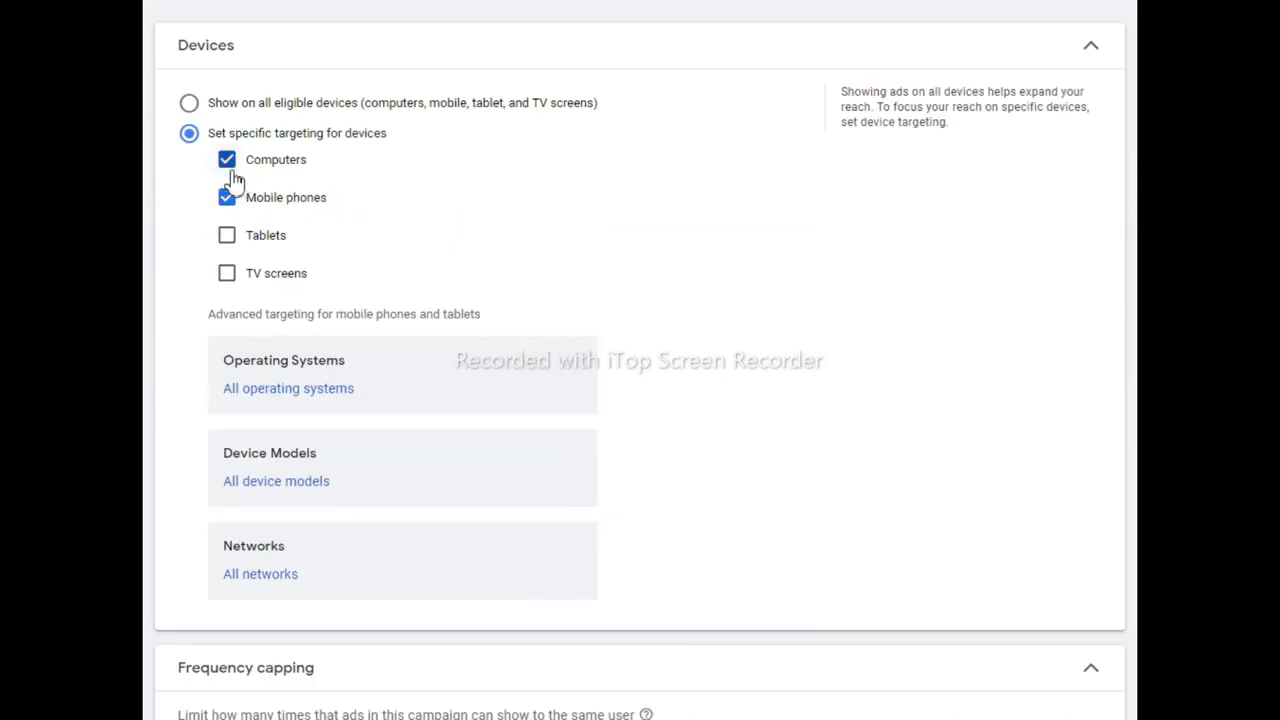
scroll(472, 266, "down", 2)
scroll(470, 268, "up", 2)
scroll(372, 385, "down", 2)
scroll(376, 411, "up", 2)
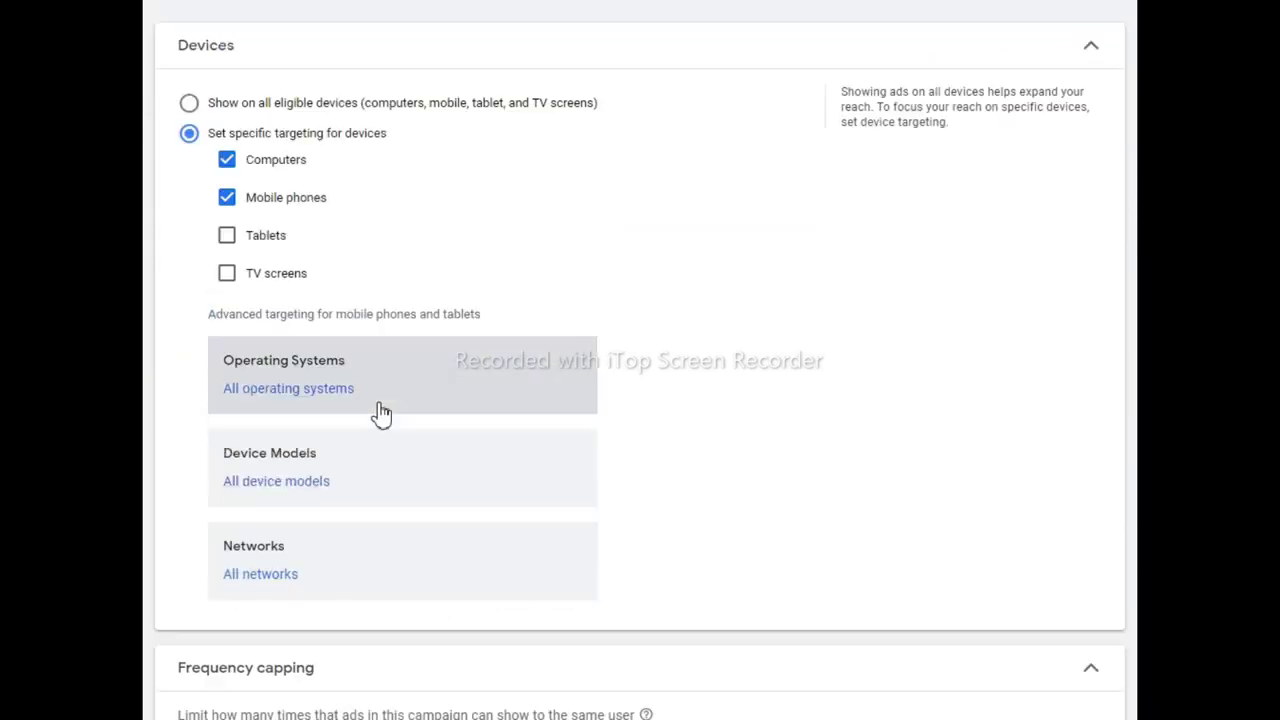
- Read the frequency capping explanation on limiting how often the campaign's ads show to the same user
scroll(381, 413, "down", 5)
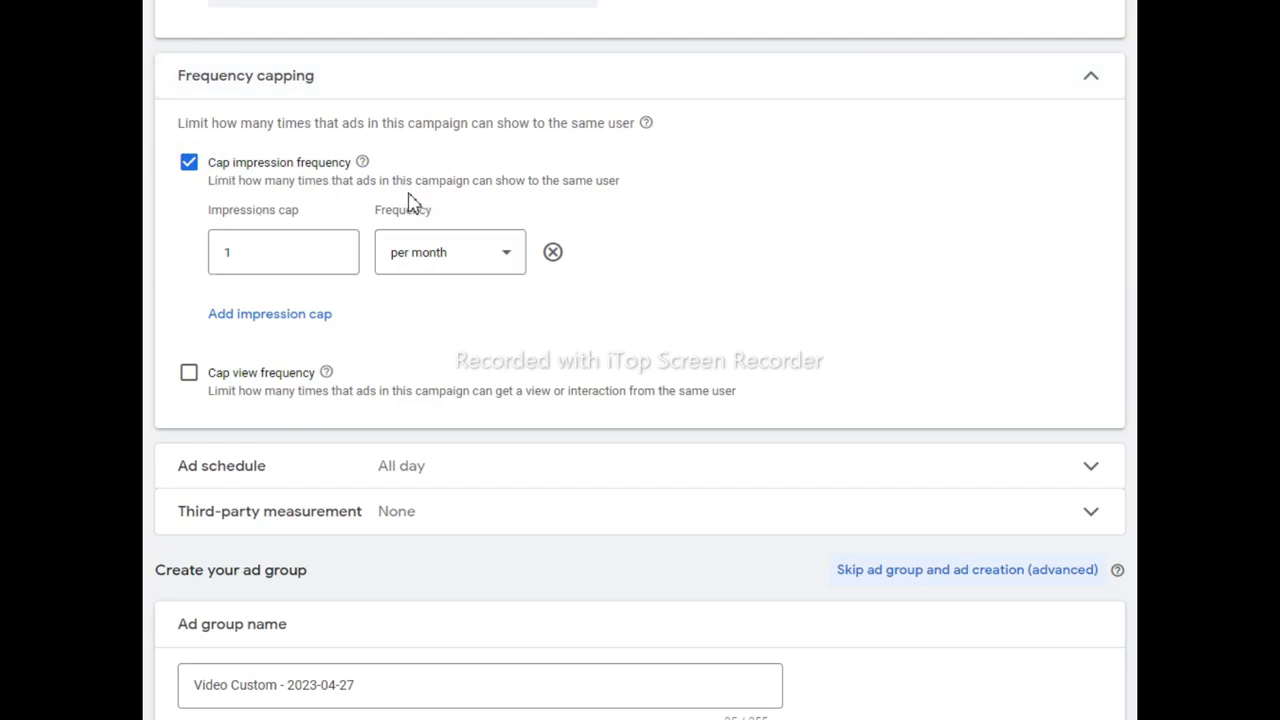
left_click_drag(209, 128, 391, 132)
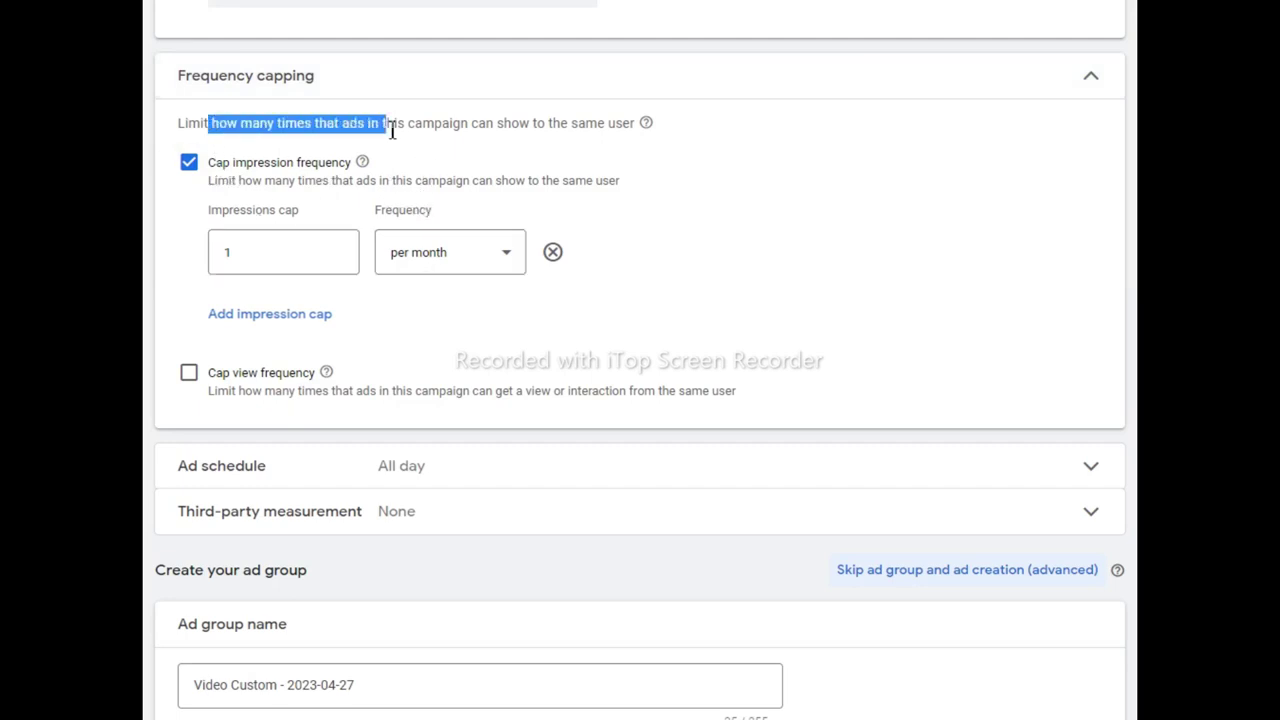
left_click(391, 132)
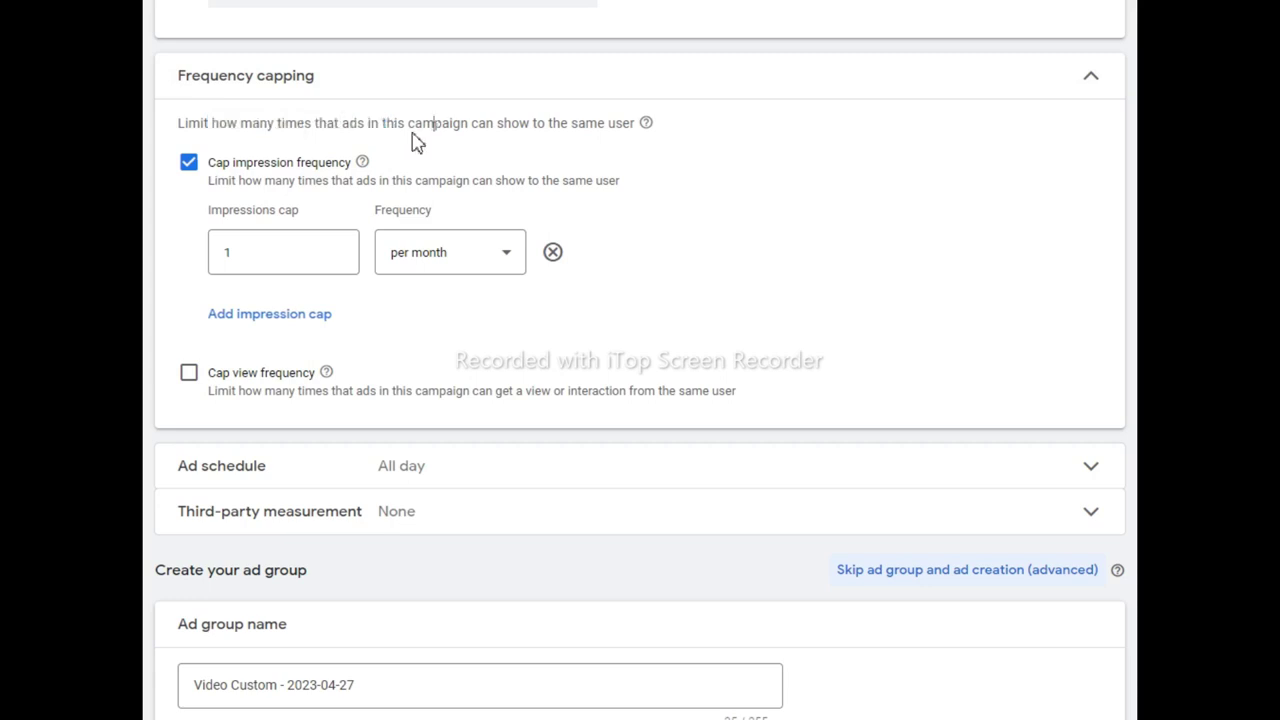
left_click_drag(381, 128, 620, 134)
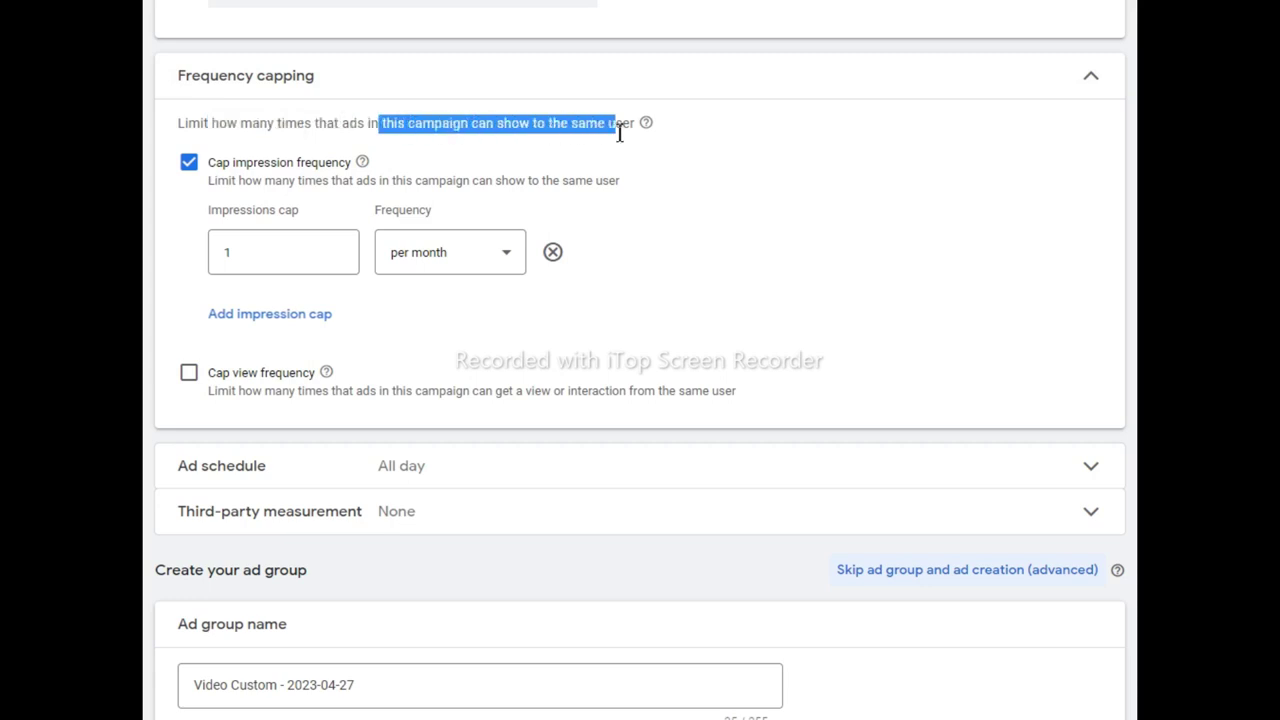
triple_click(612, 130)
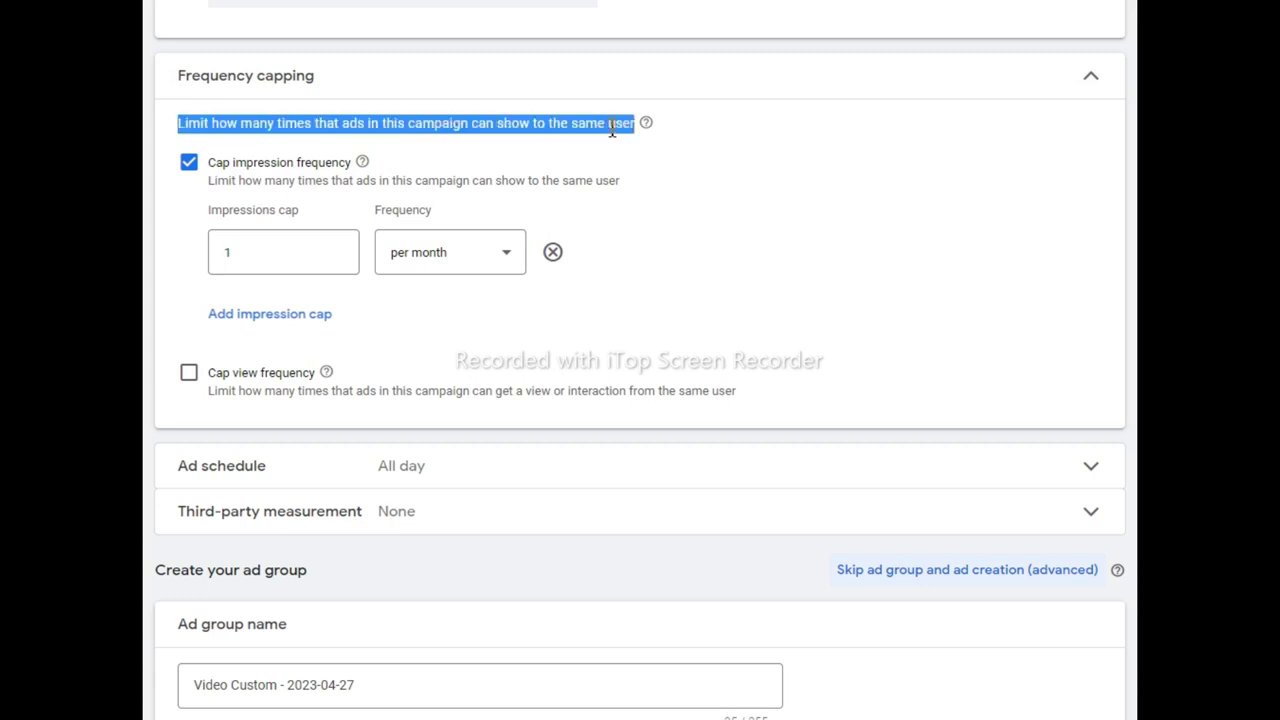
triple_click(612, 130)
left_click(609, 127)
- Examine the impressions cap value and the available frequency periods for the impression cap
left_click(252, 253)
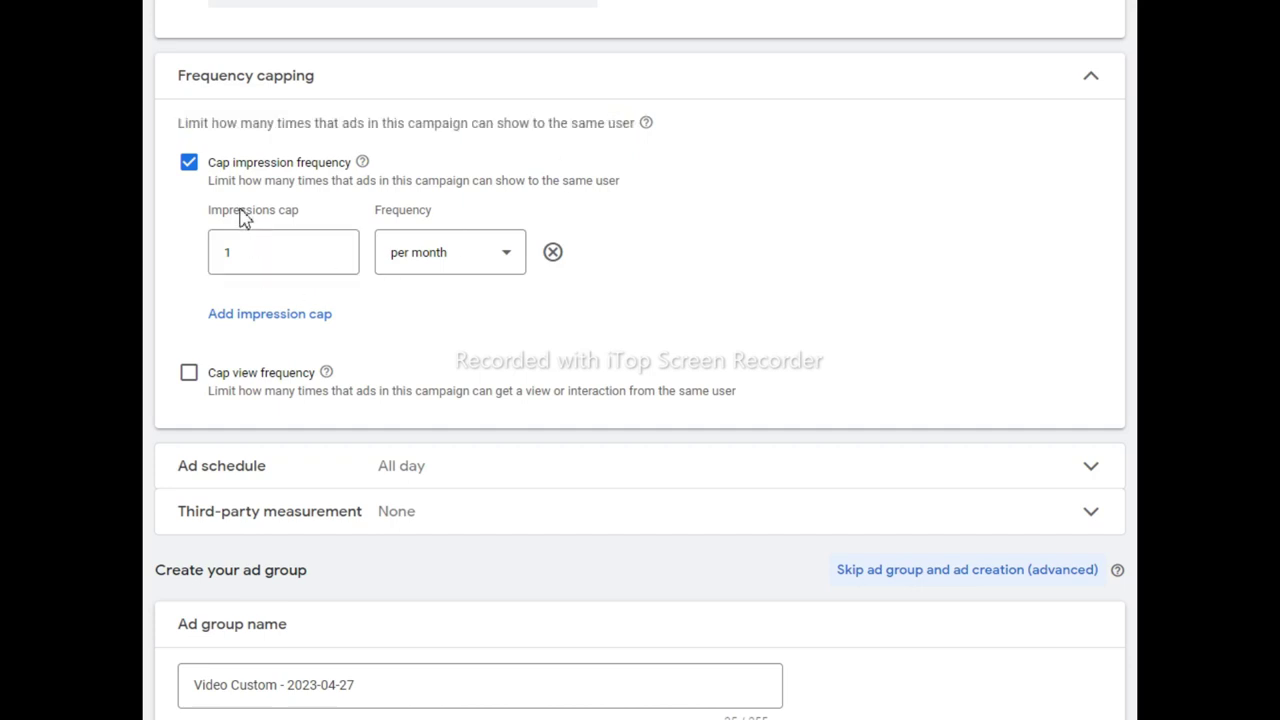
double_click(229, 252)
left_click(449, 258)
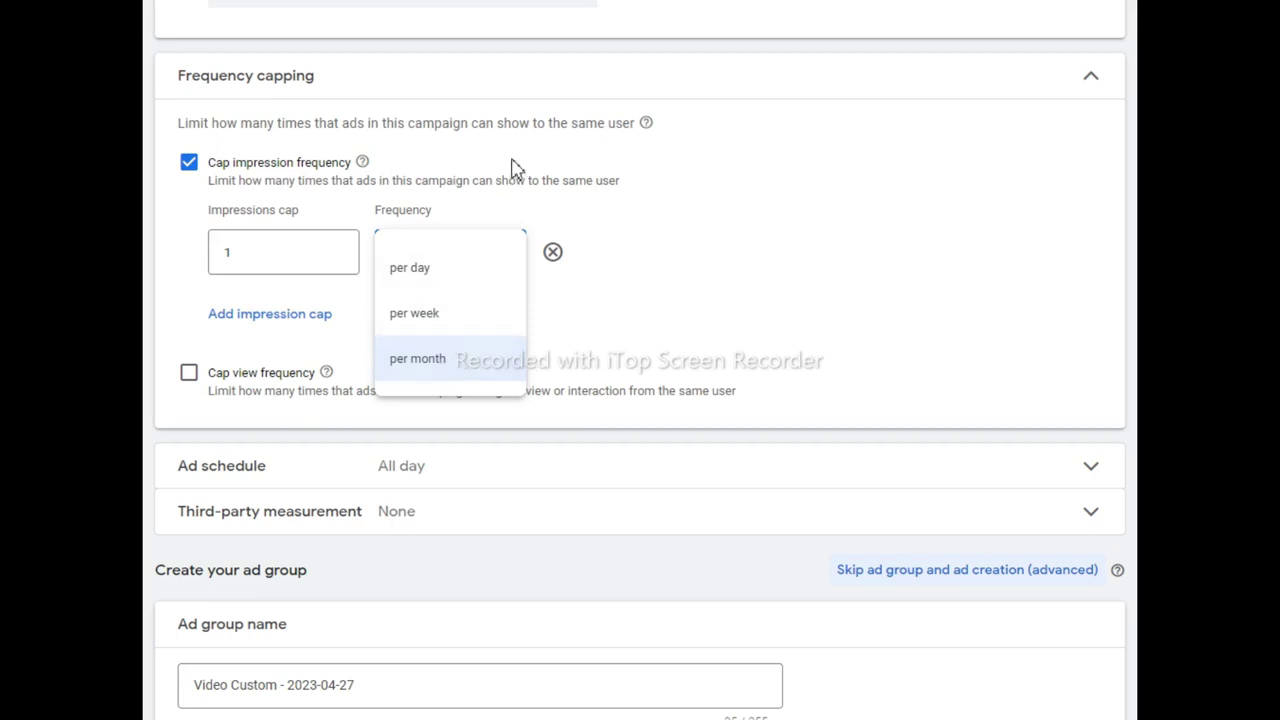
left_click(525, 125)
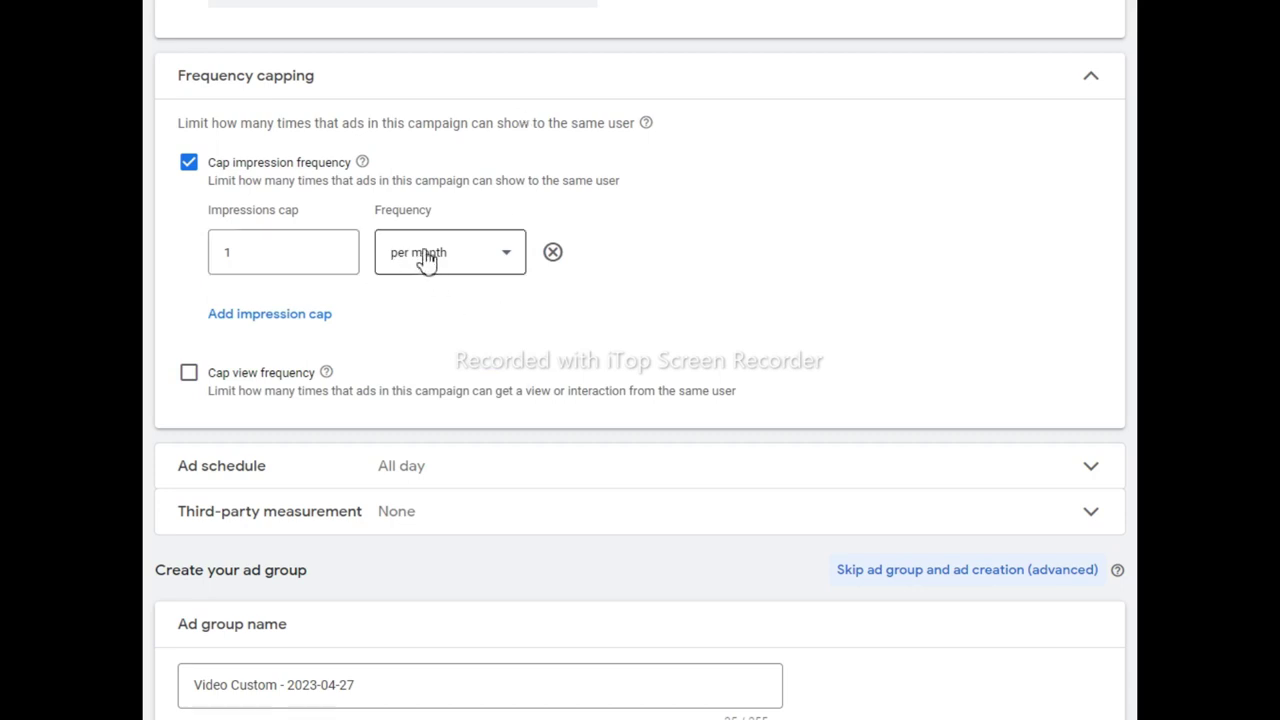
- Recheck the frequency capping section and inspect the ad schedule's day and time settings
scroll(423, 260, "down", 1)
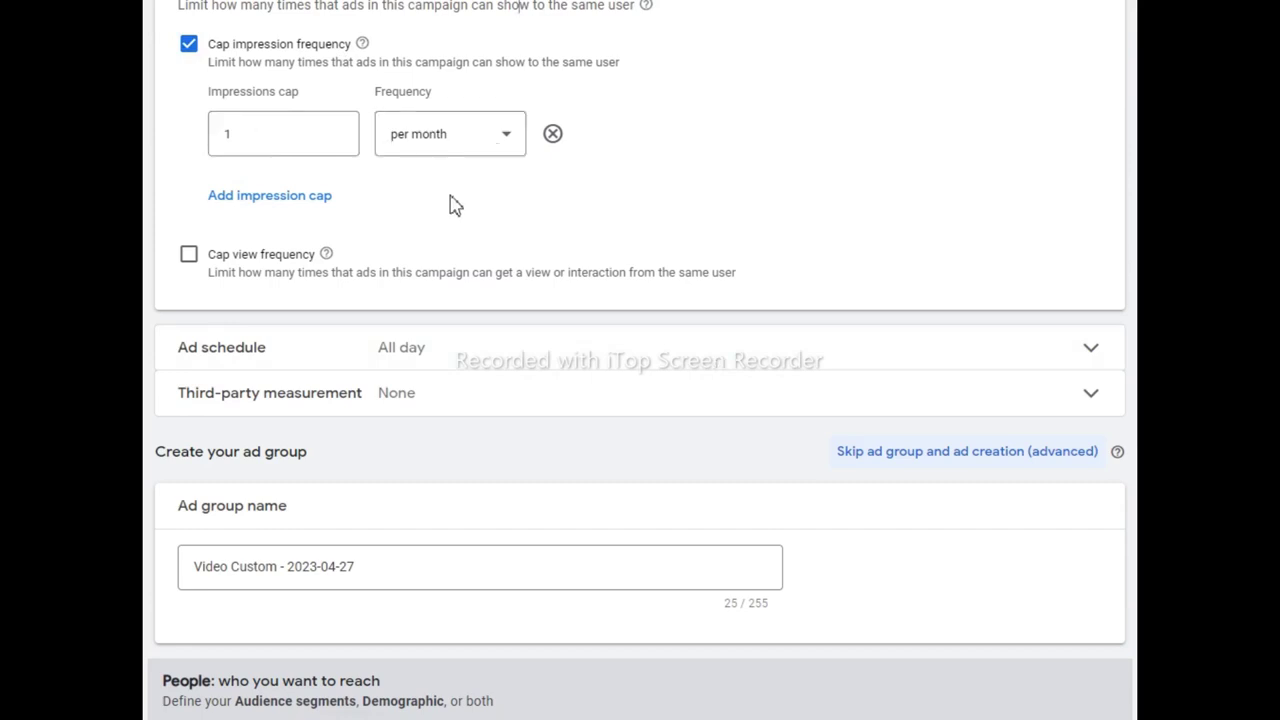
scroll(451, 200, "down", 3)
scroll(280, 130, "up", 1)
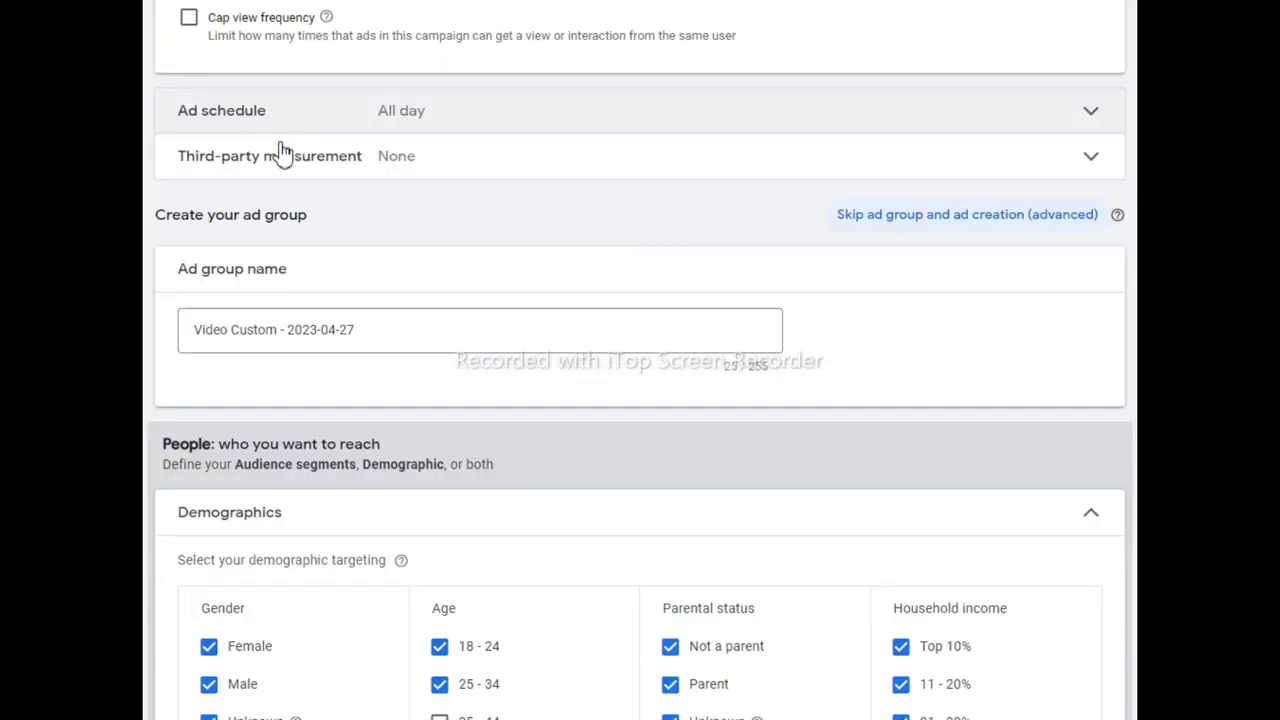
scroll(251, 134, "up", 1)
scroll(463, 229, "up", 3)
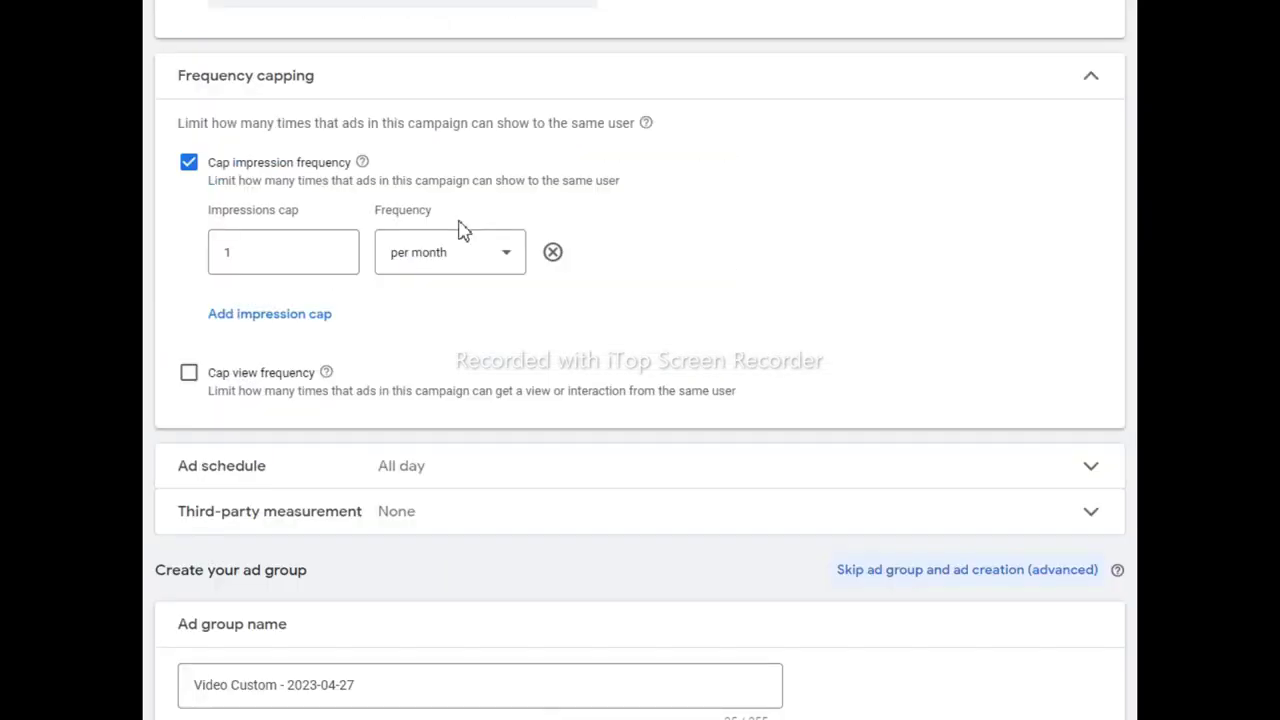
scroll(517, 294, "down", 4)
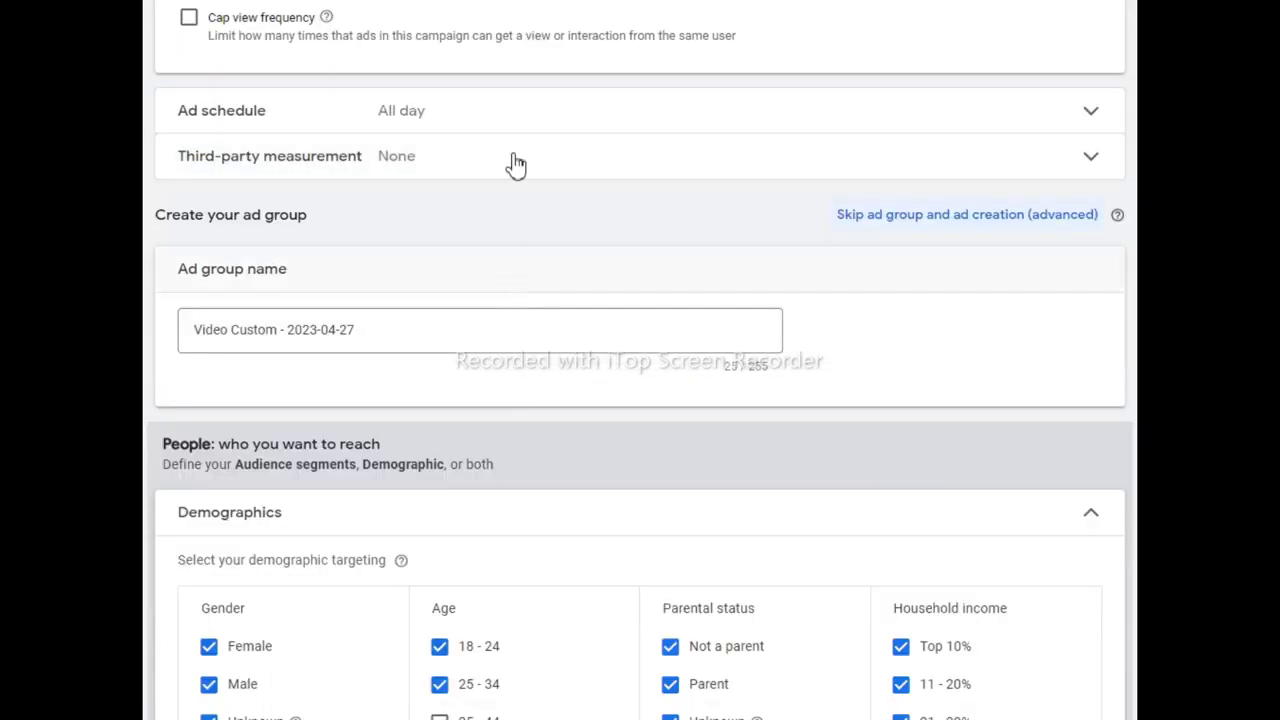
left_click(565, 120)
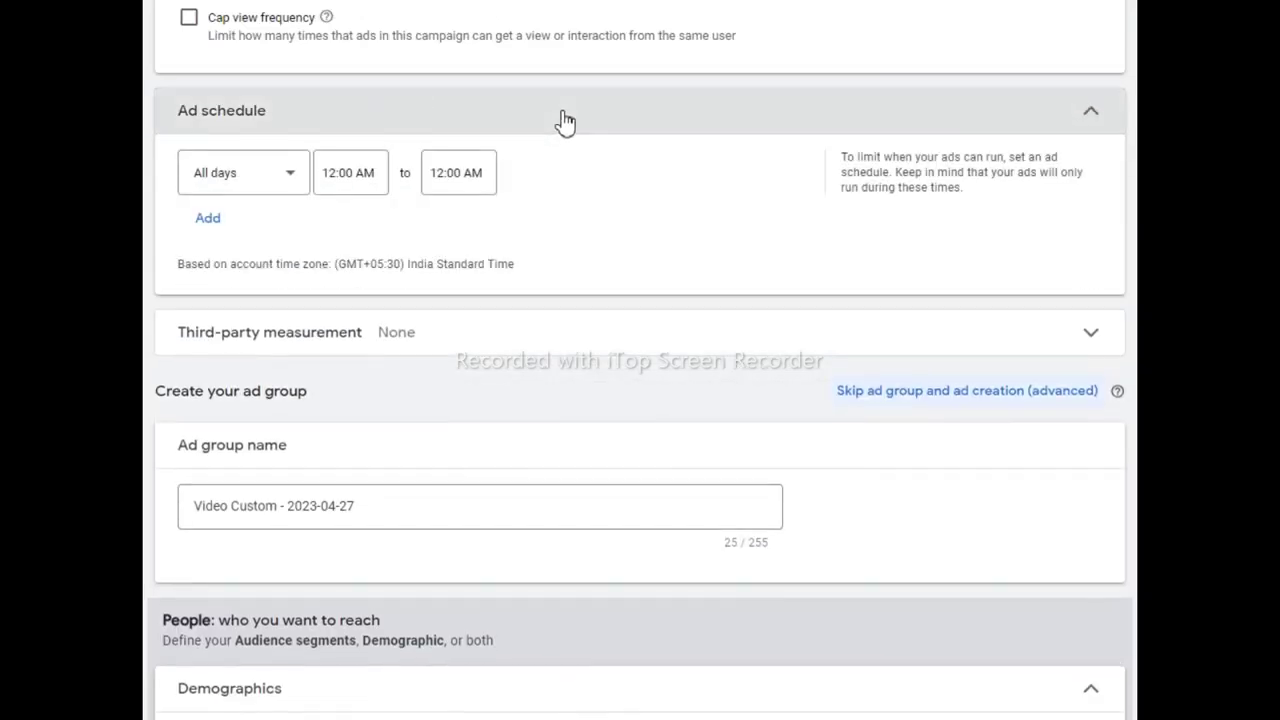
left_click(565, 120)
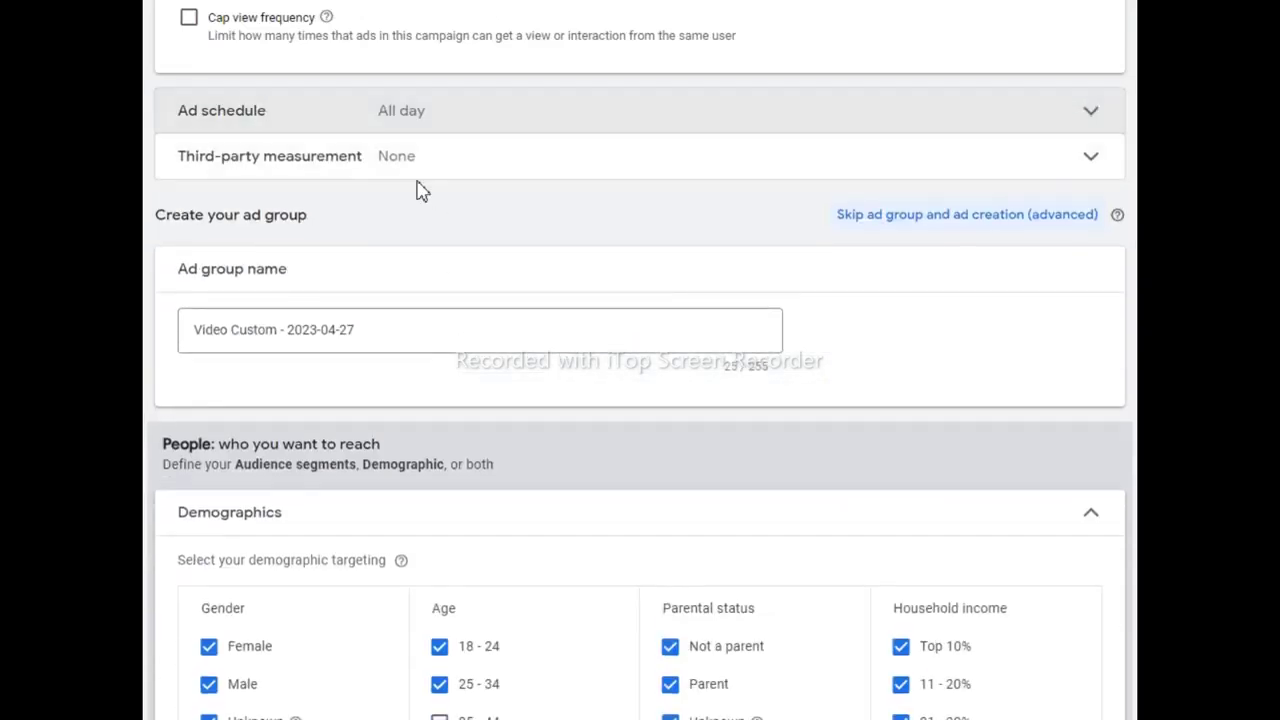
- Review the ad group's demographic targeting by gender, age, parental status and household income
scroll(369, 190, "down", 6)
scroll(336, 286, "up", 3)
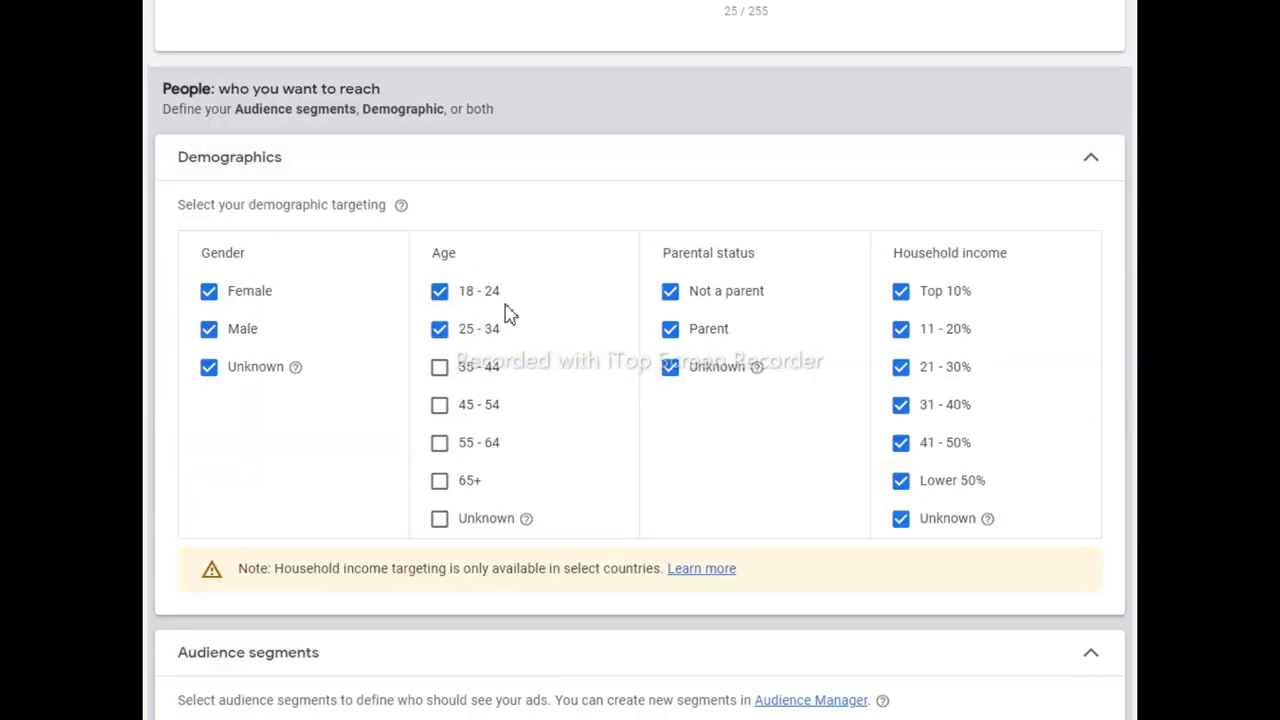
scroll(507, 313, "down", 1)
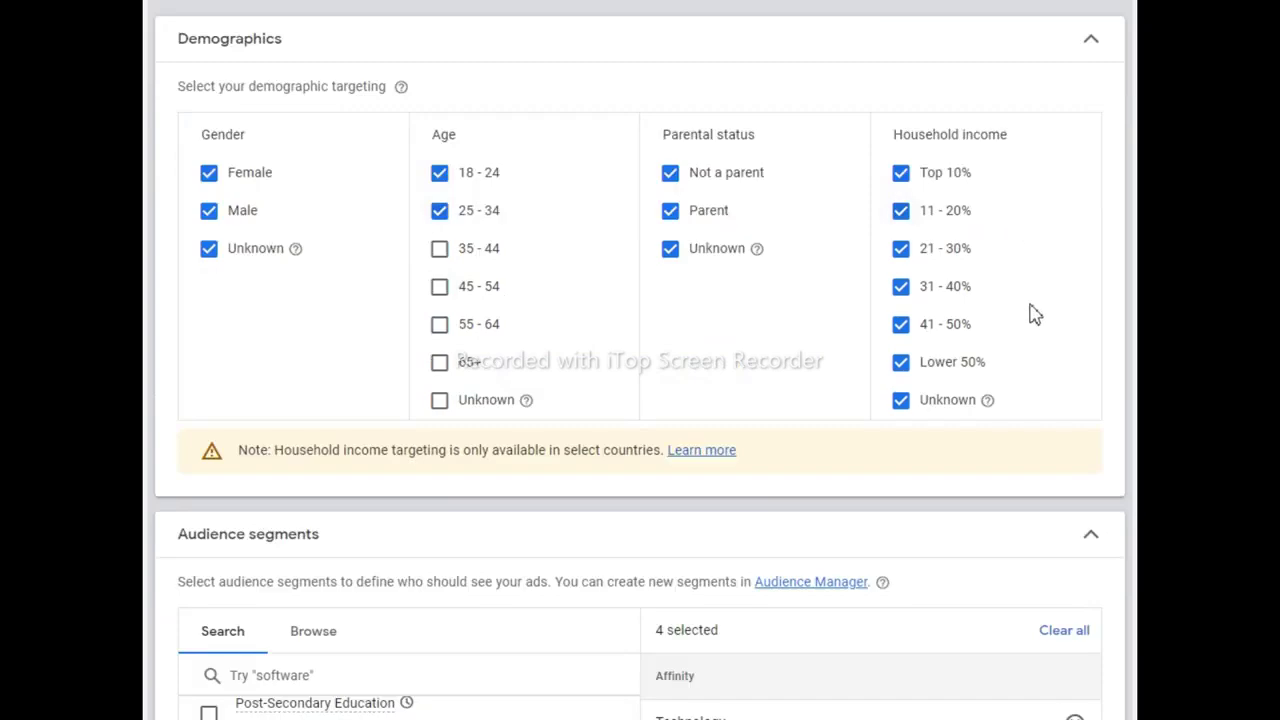
- Look through the audience segments list and the segments selected for the ad group
scroll(1035, 314, "down", 4)
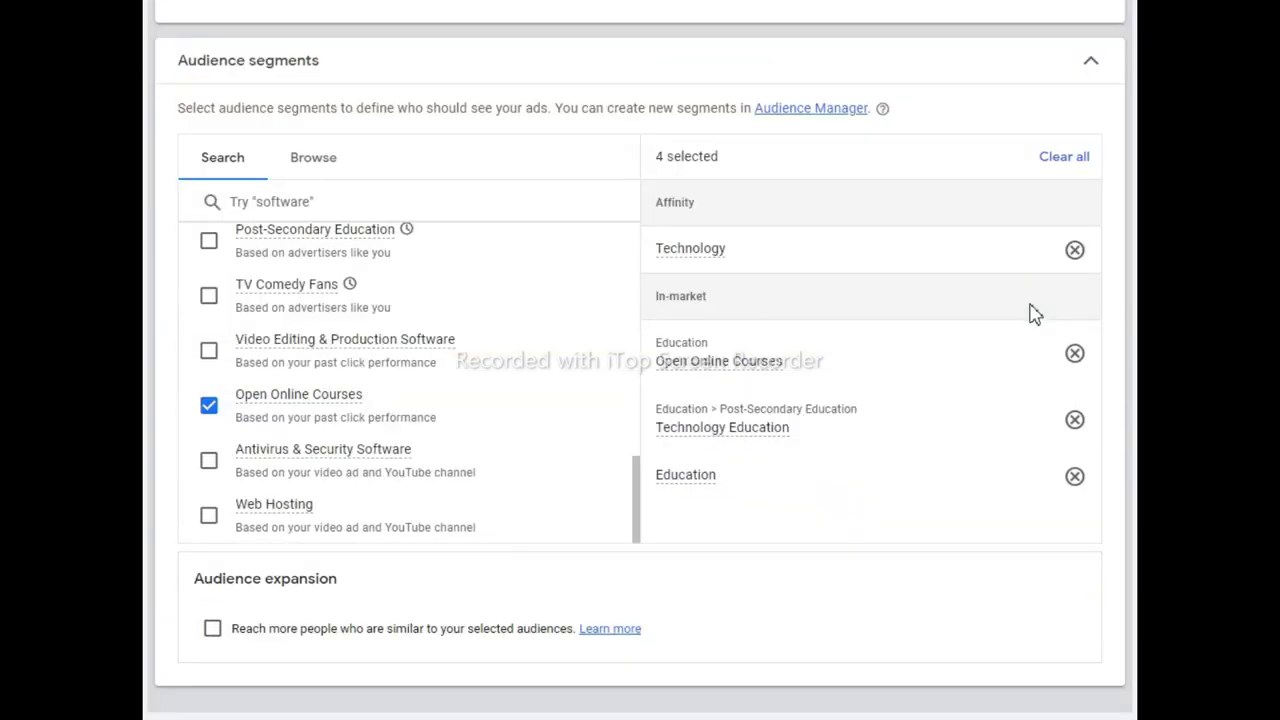
scroll(514, 280, "down", 1)
scroll(513, 281, "up", 3)
scroll(513, 281, "up", 1)
scroll(513, 281, "down", 3)
scroll(513, 281, "up", 3)
scroll(513, 281, "up", 3)
scroll(811, 237, "up", 3)
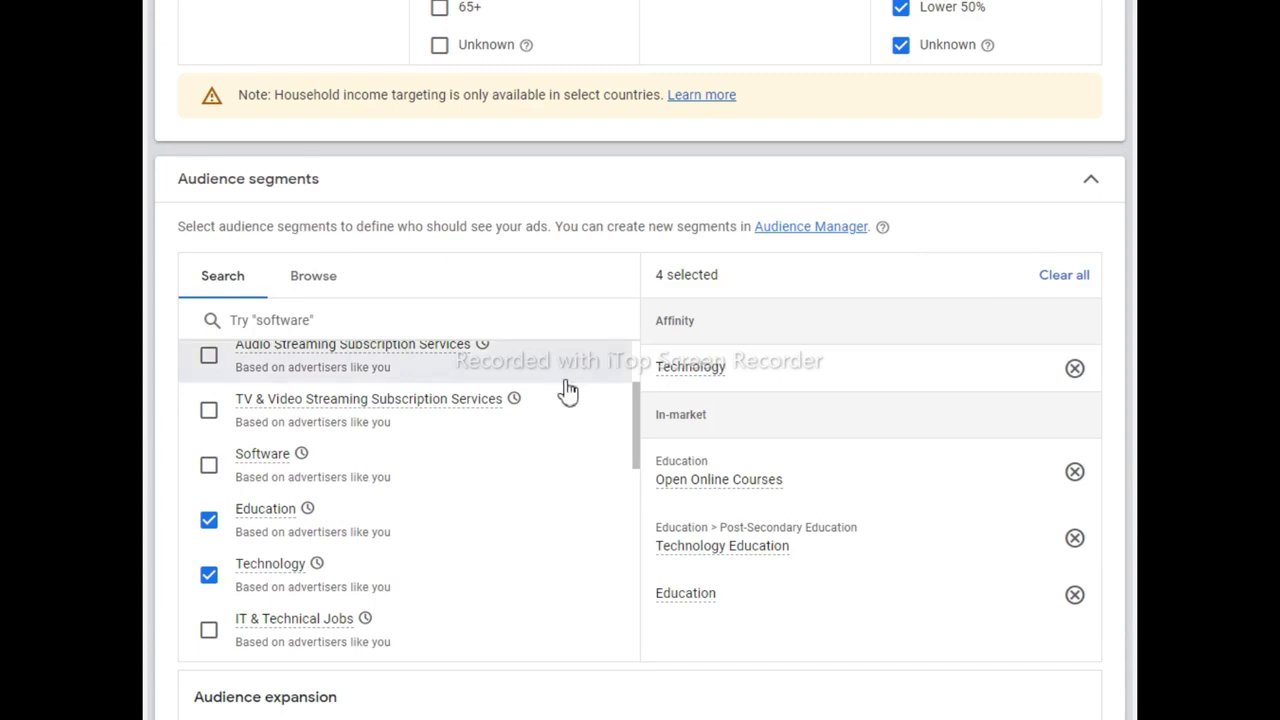
scroll(551, 386, "down", 5)
scroll(558, 398, "down", 3)
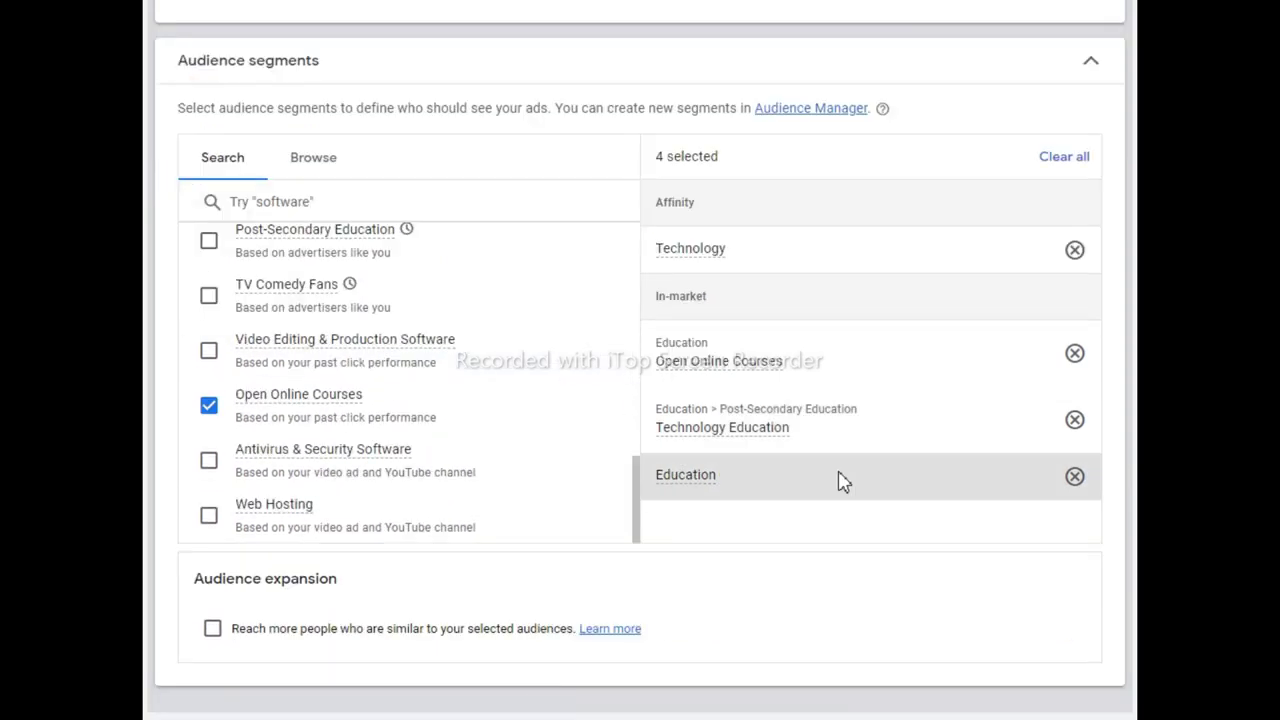
- Review the content targeting and the in-feed video ad's video, format, thumbnail, headline, descriptions and preview
scroll(750, 481, "down", 8)
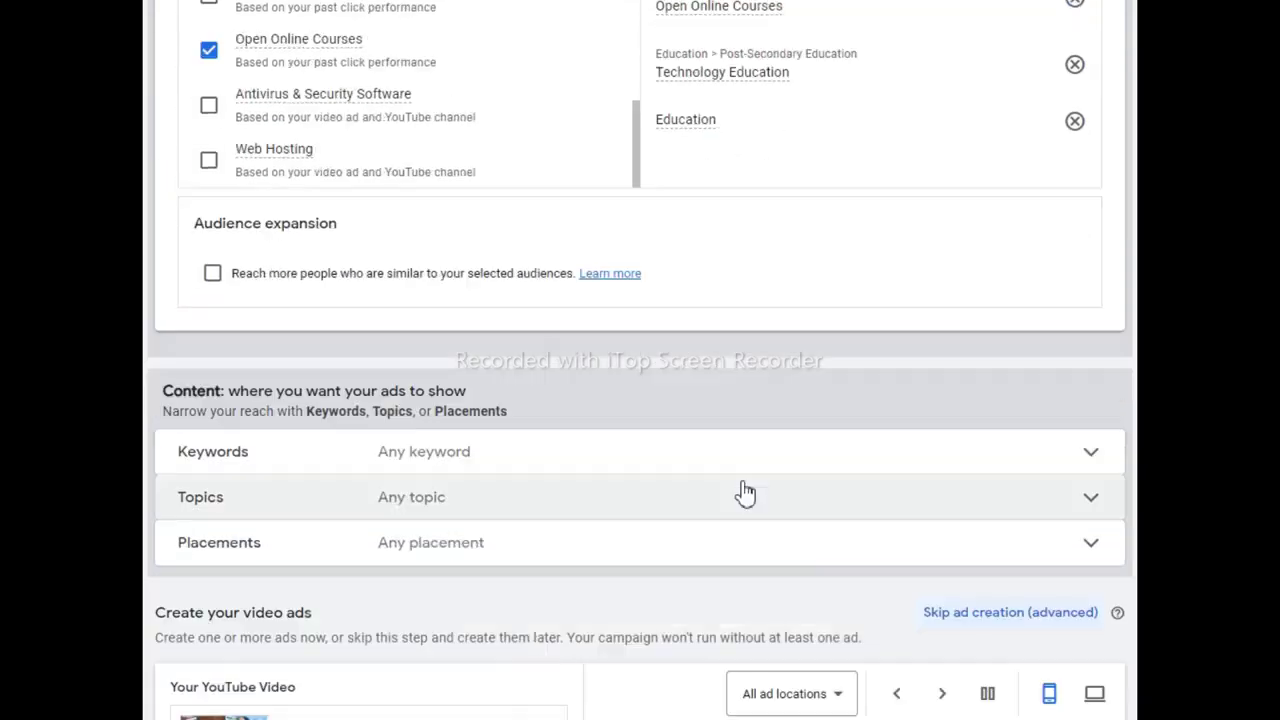
scroll(741, 483, "down", 3)
scroll(743, 489, "up", 3)
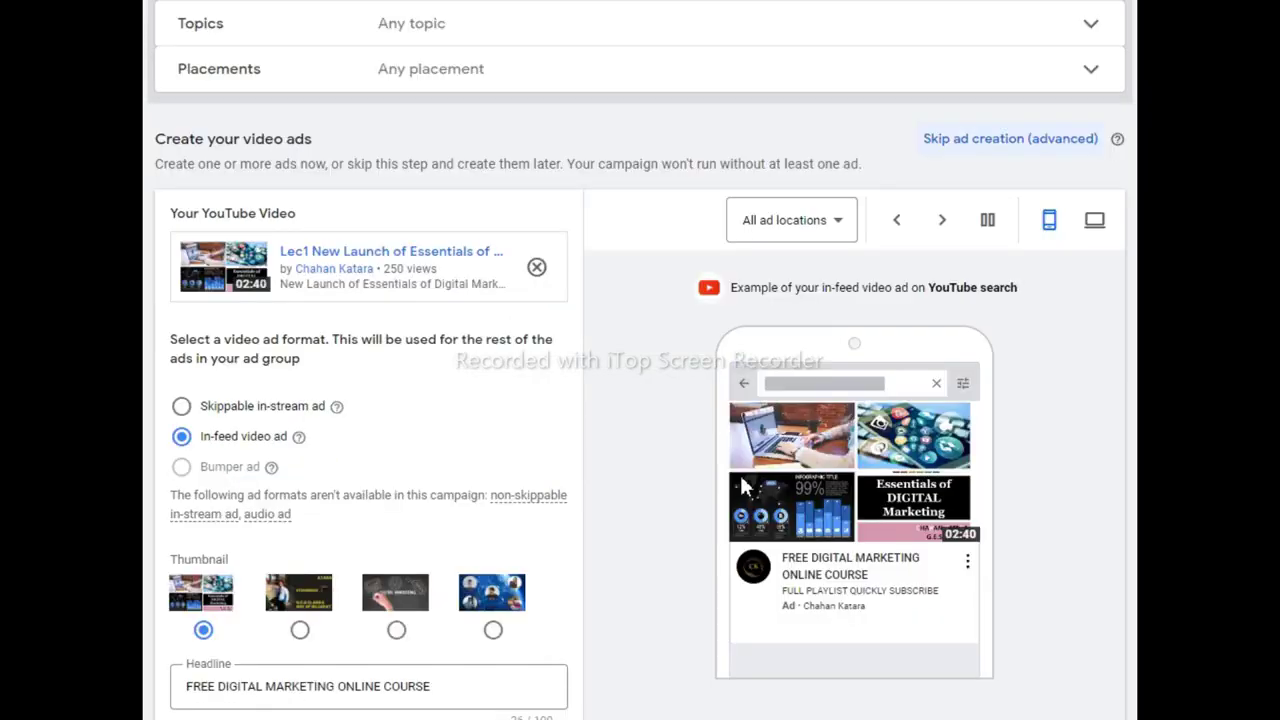
scroll(512, 362, "down", 1)
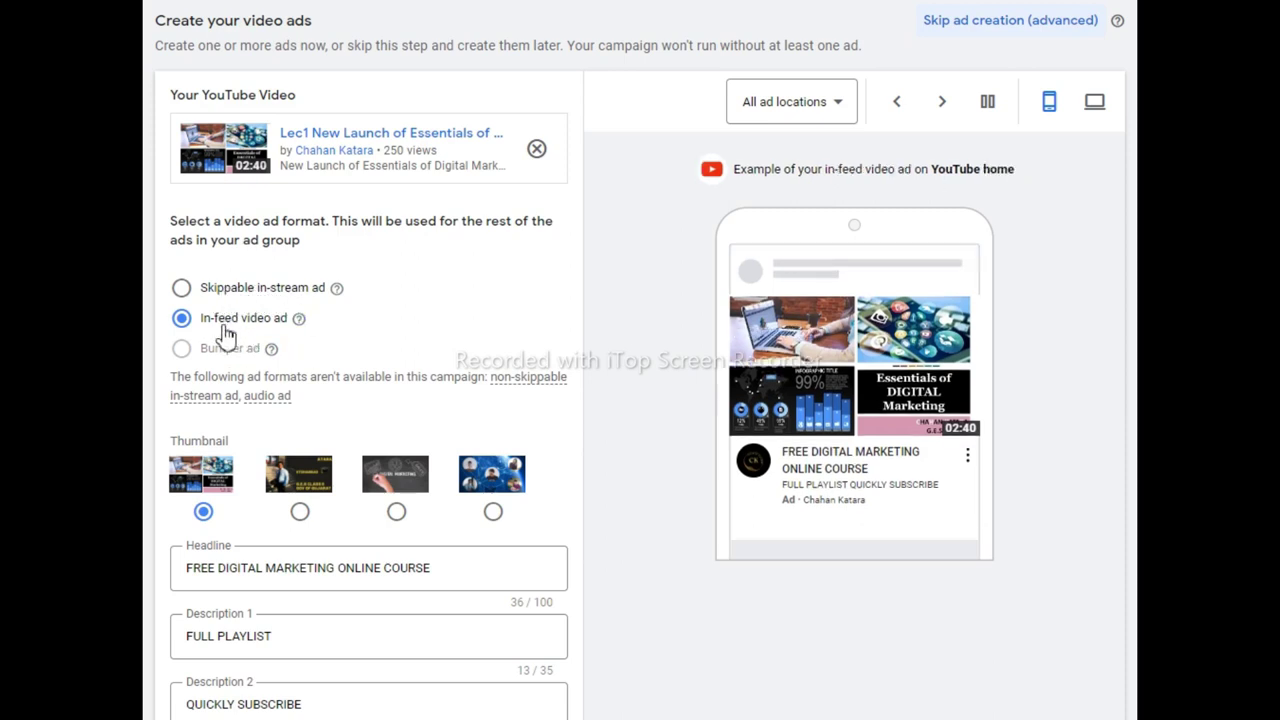
scroll(222, 334, "up", 1)
scroll(696, 424, "down", 1)
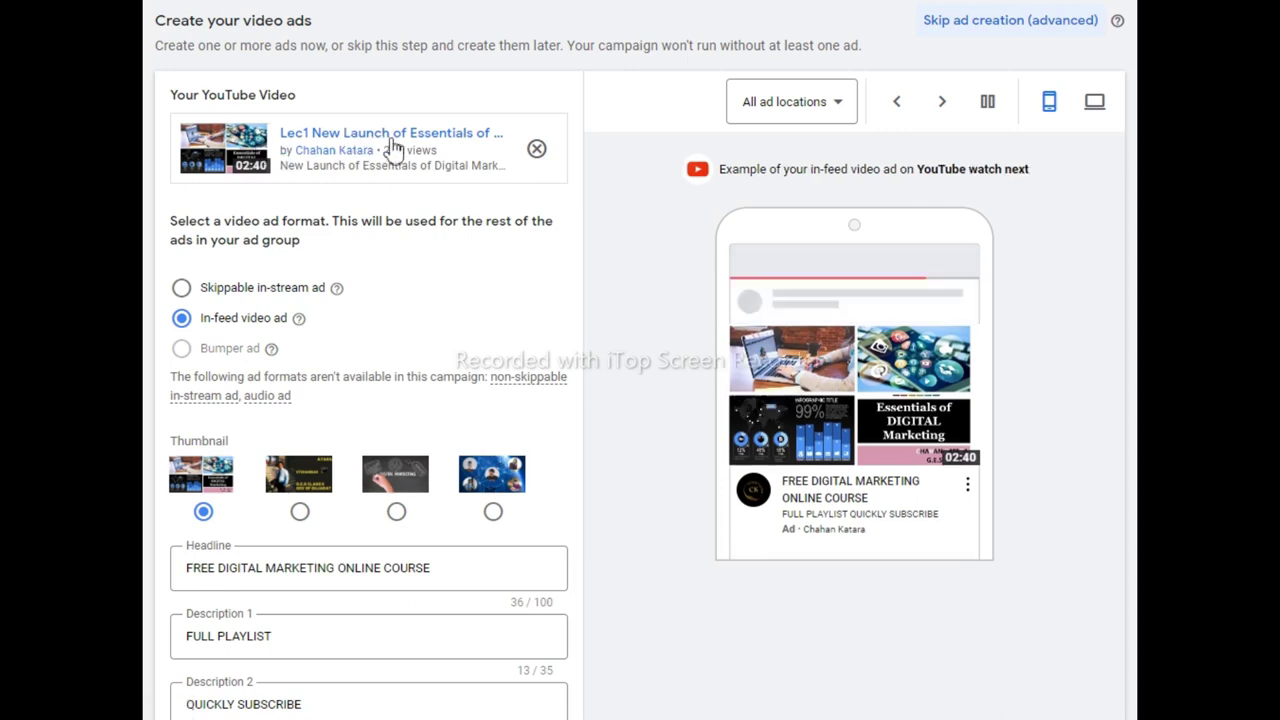
scroll(389, 229, "down", 2)
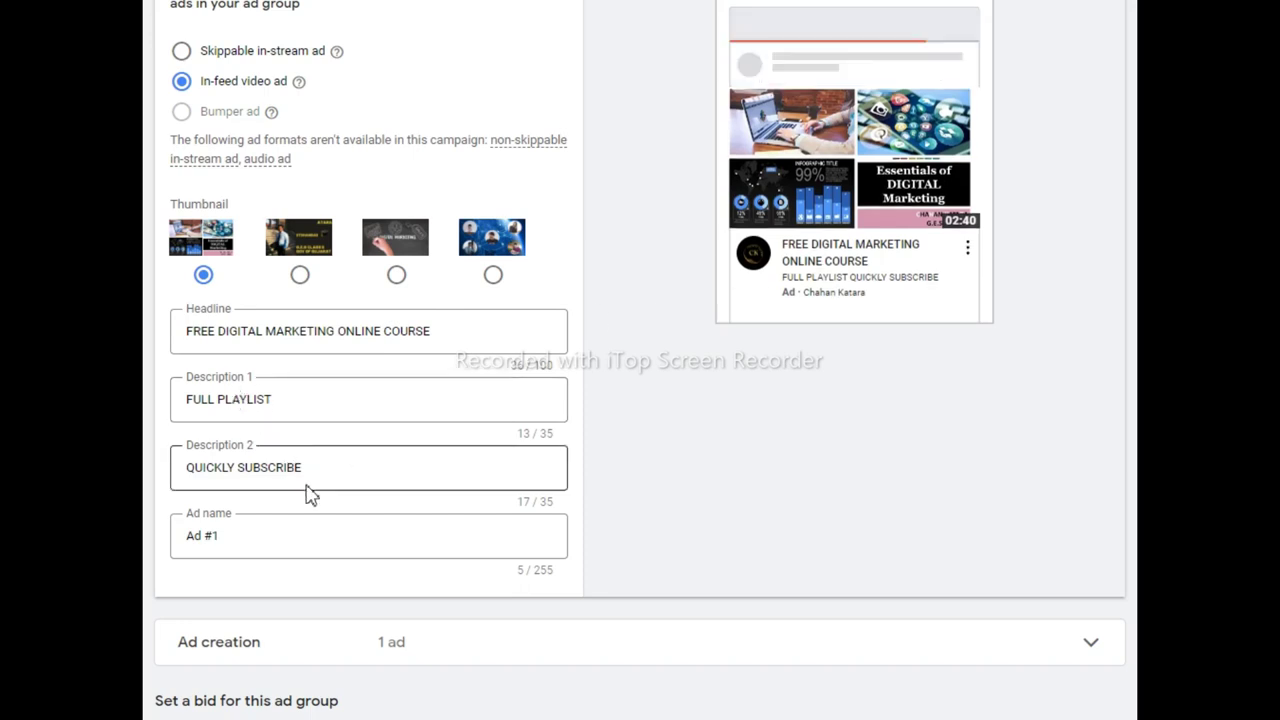
scroll(590, 430, "up", 1)
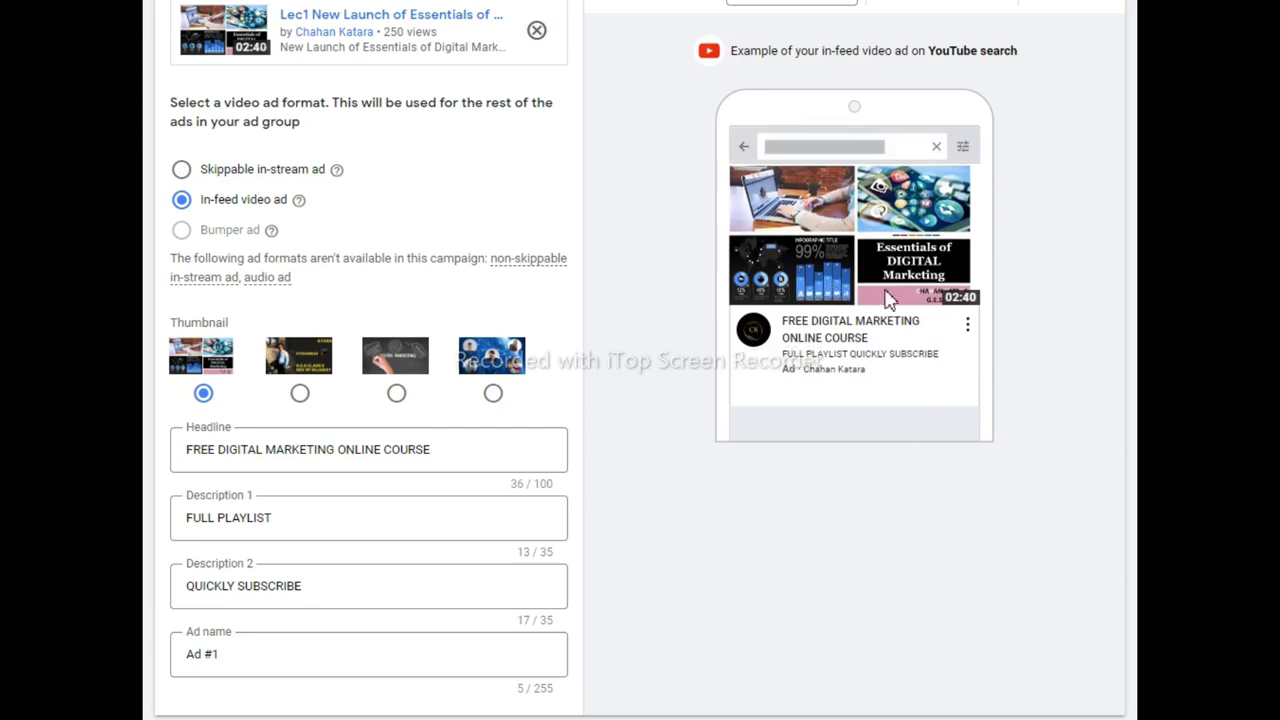
- Check the ad group's Maximum CPV bid and read the cost-per-view explanation beside it
scroll(1006, 283, "down", 6)
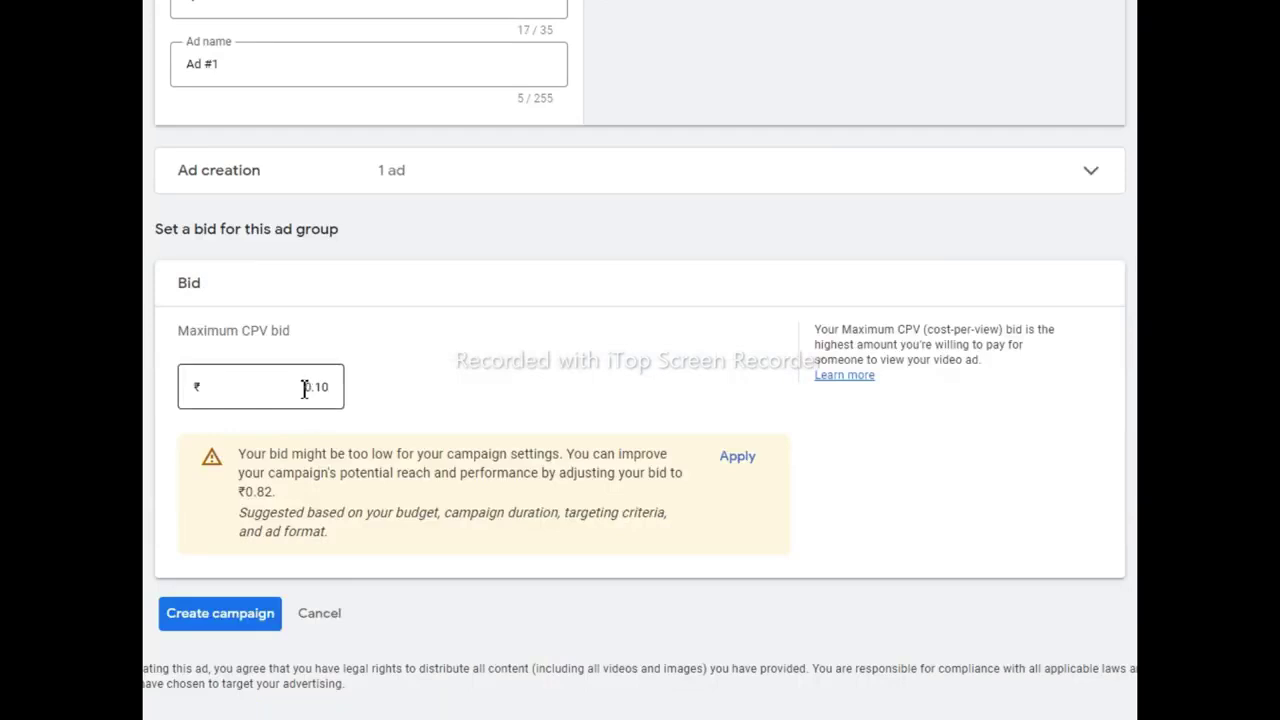
left_click_drag(898, 329, 1041, 329)
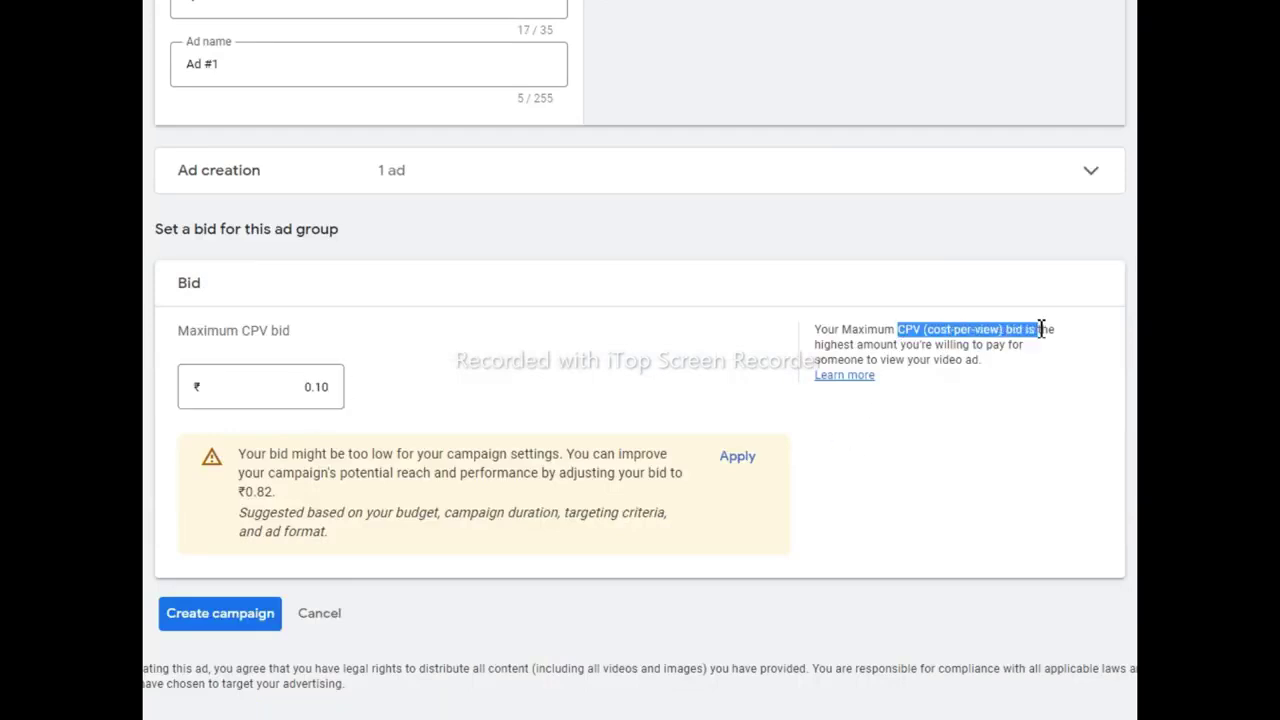
left_click(1041, 329)
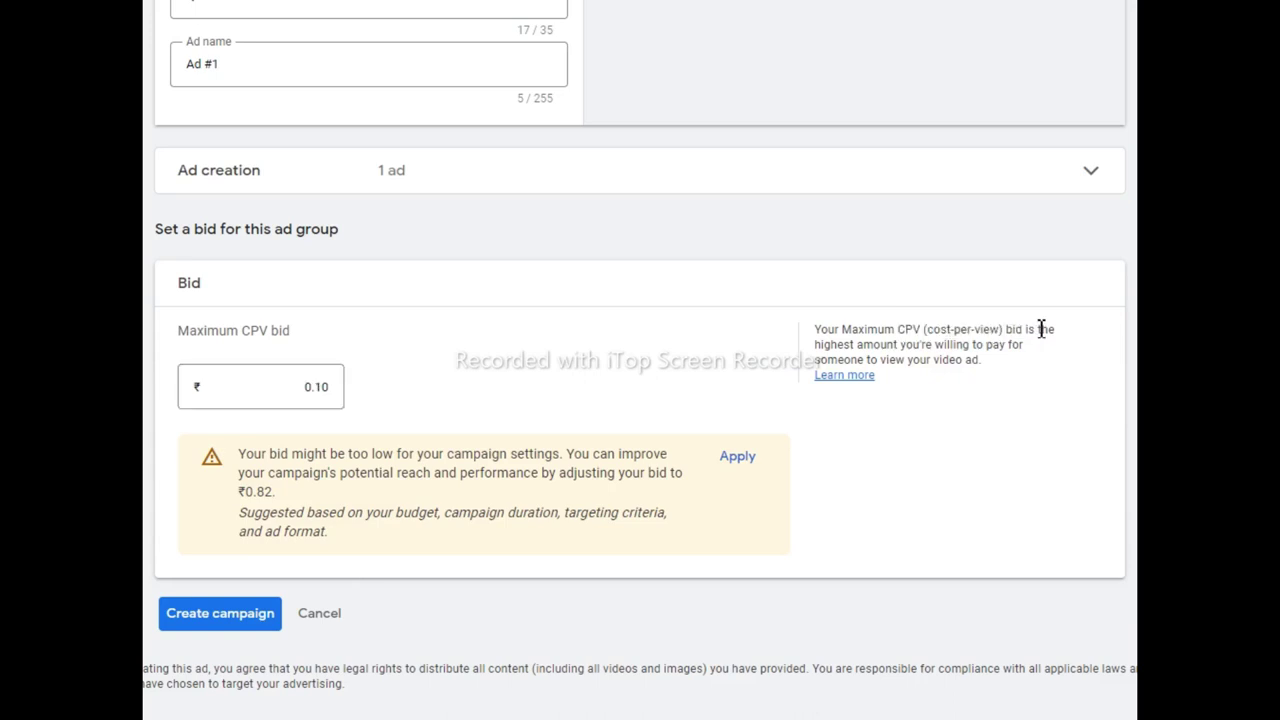